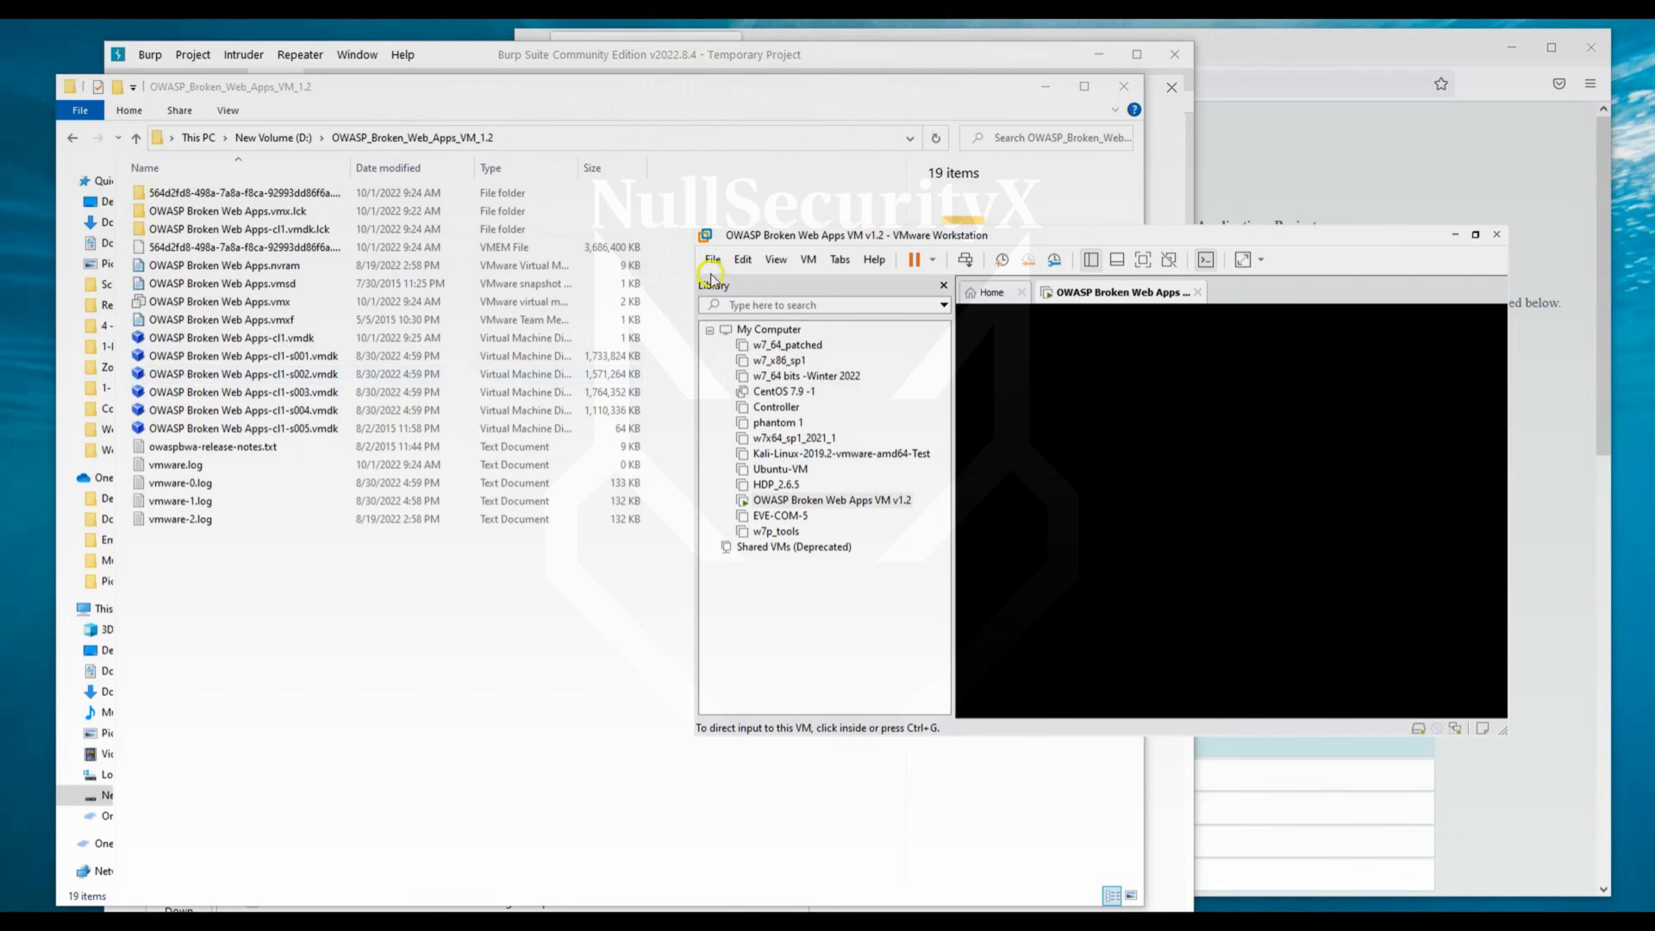
Examine the running OWASP Broken Web Apps VM's console for its web address and network configuration in a maximized VMware window.
click(991, 294)
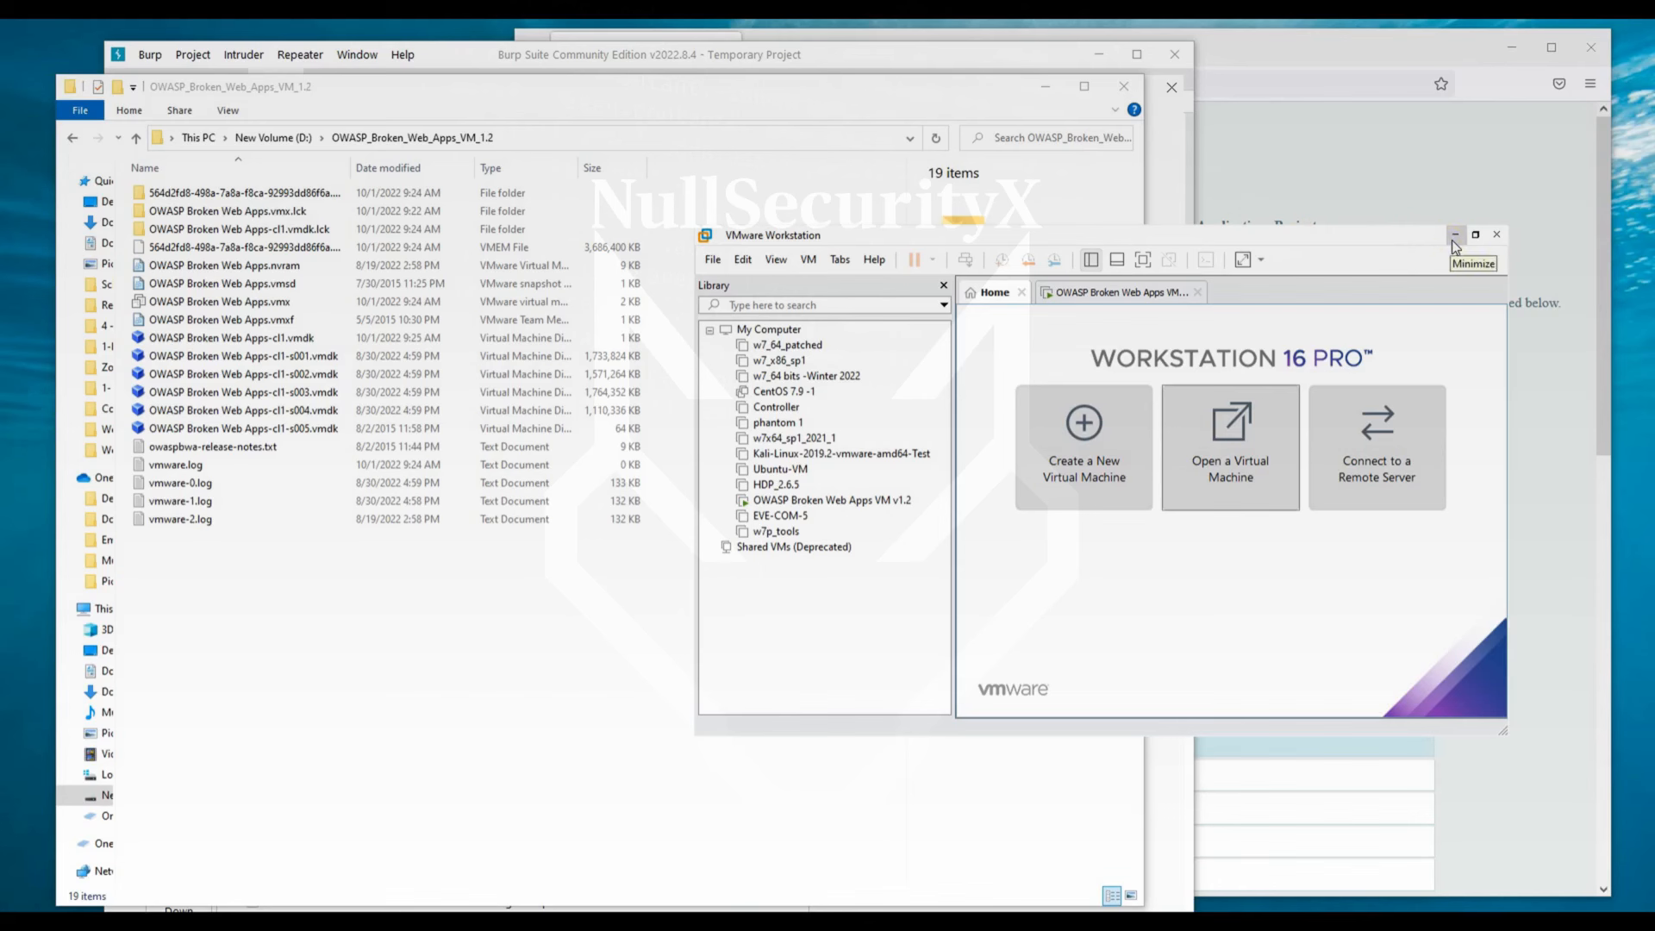
click(1144, 293)
click(1475, 234)
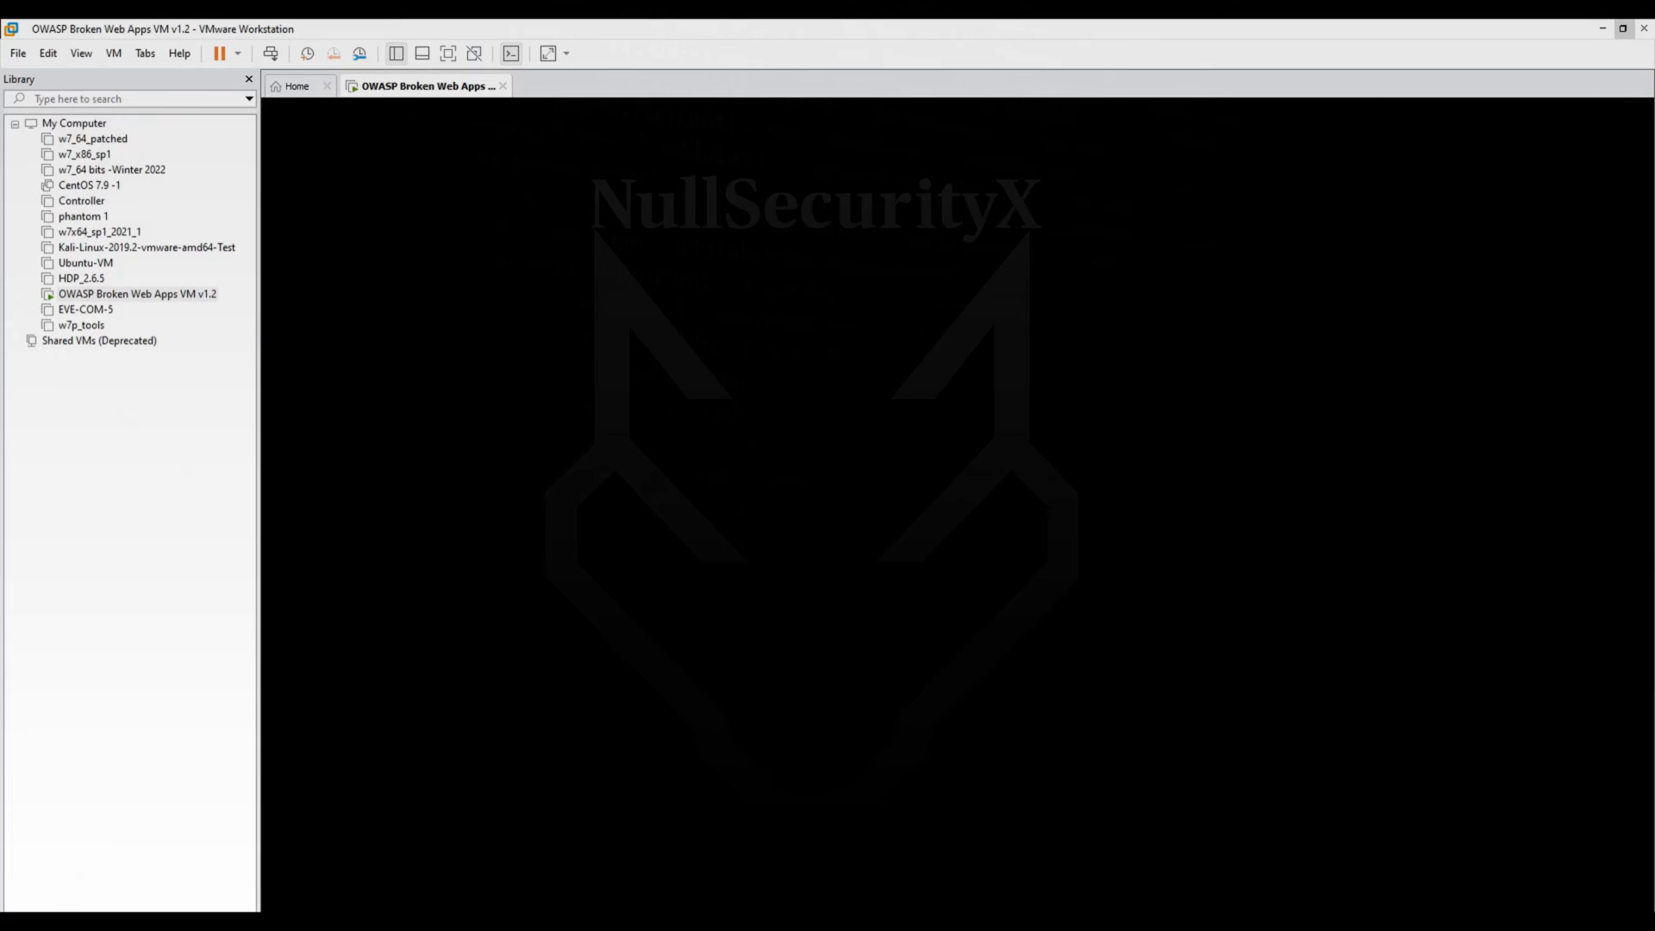
key(ctrl+alt)
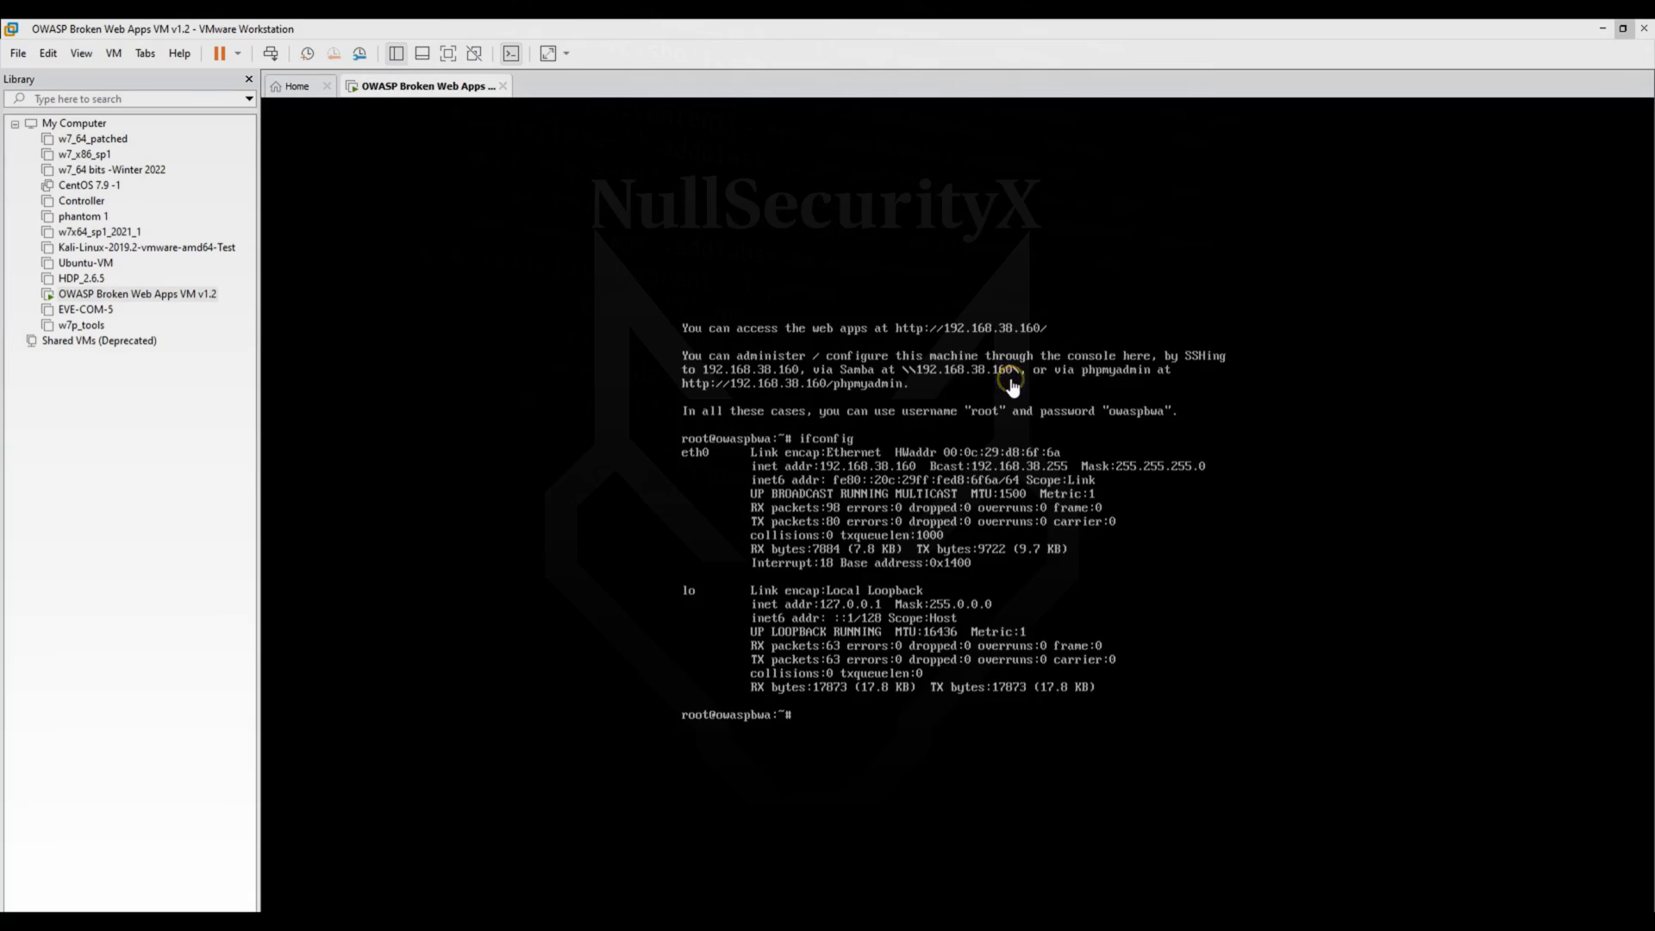
click(1602, 28)
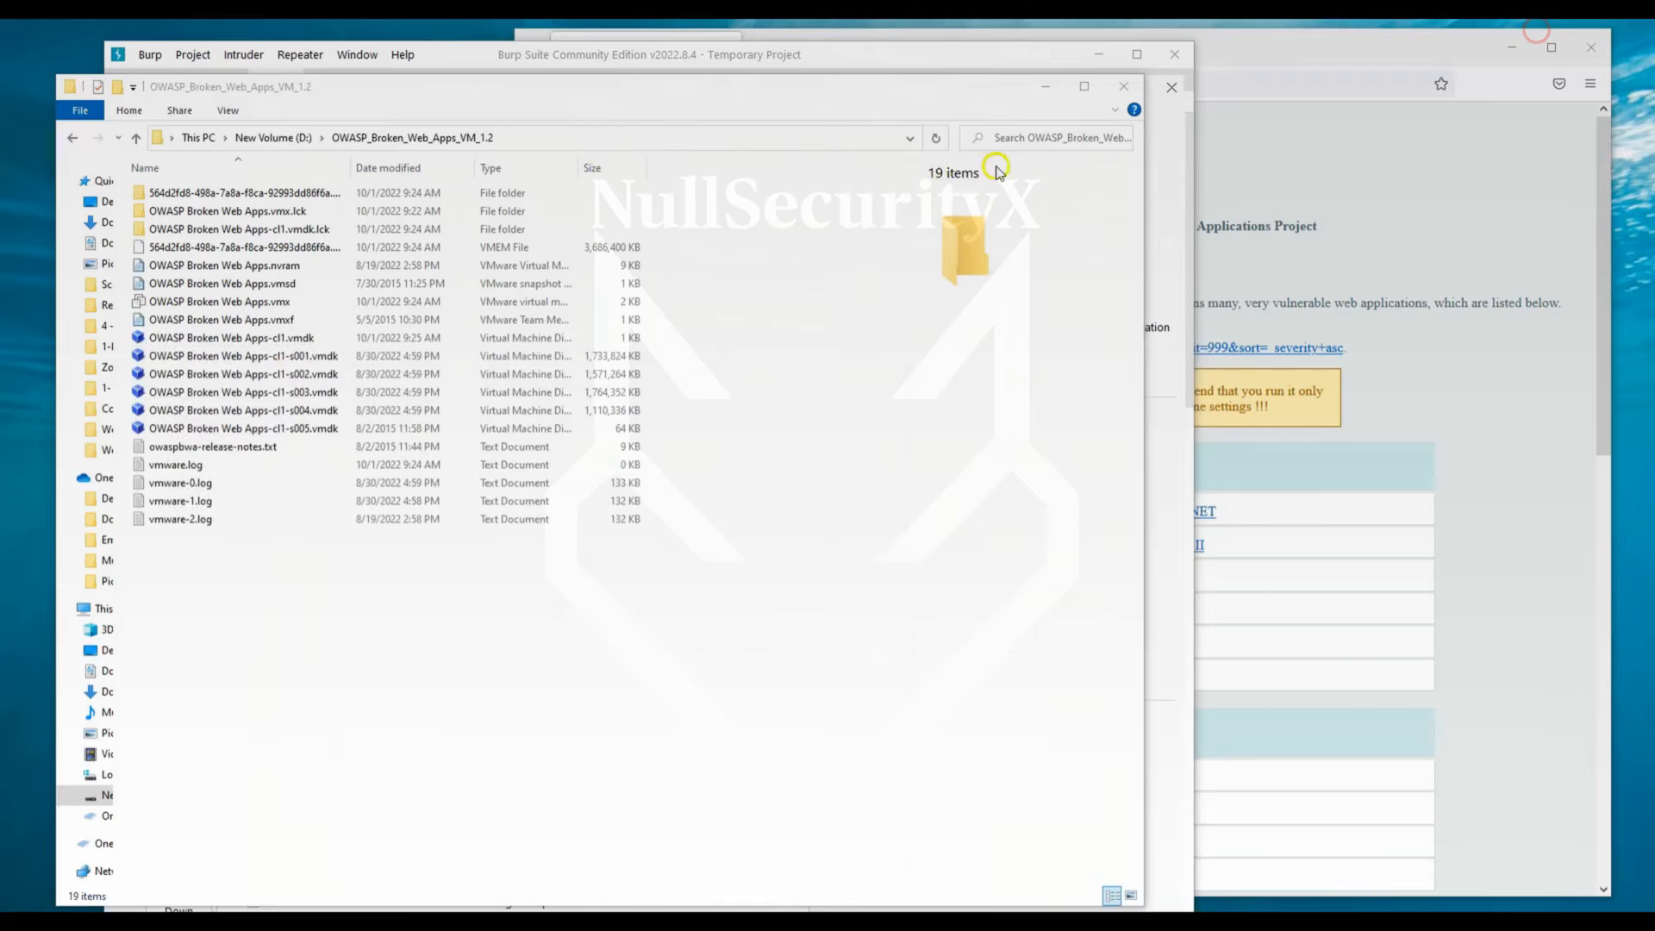
Switch to Firefox and look through the list of vulnerable applications on the owaspbwa home page.
click(1294, 72)
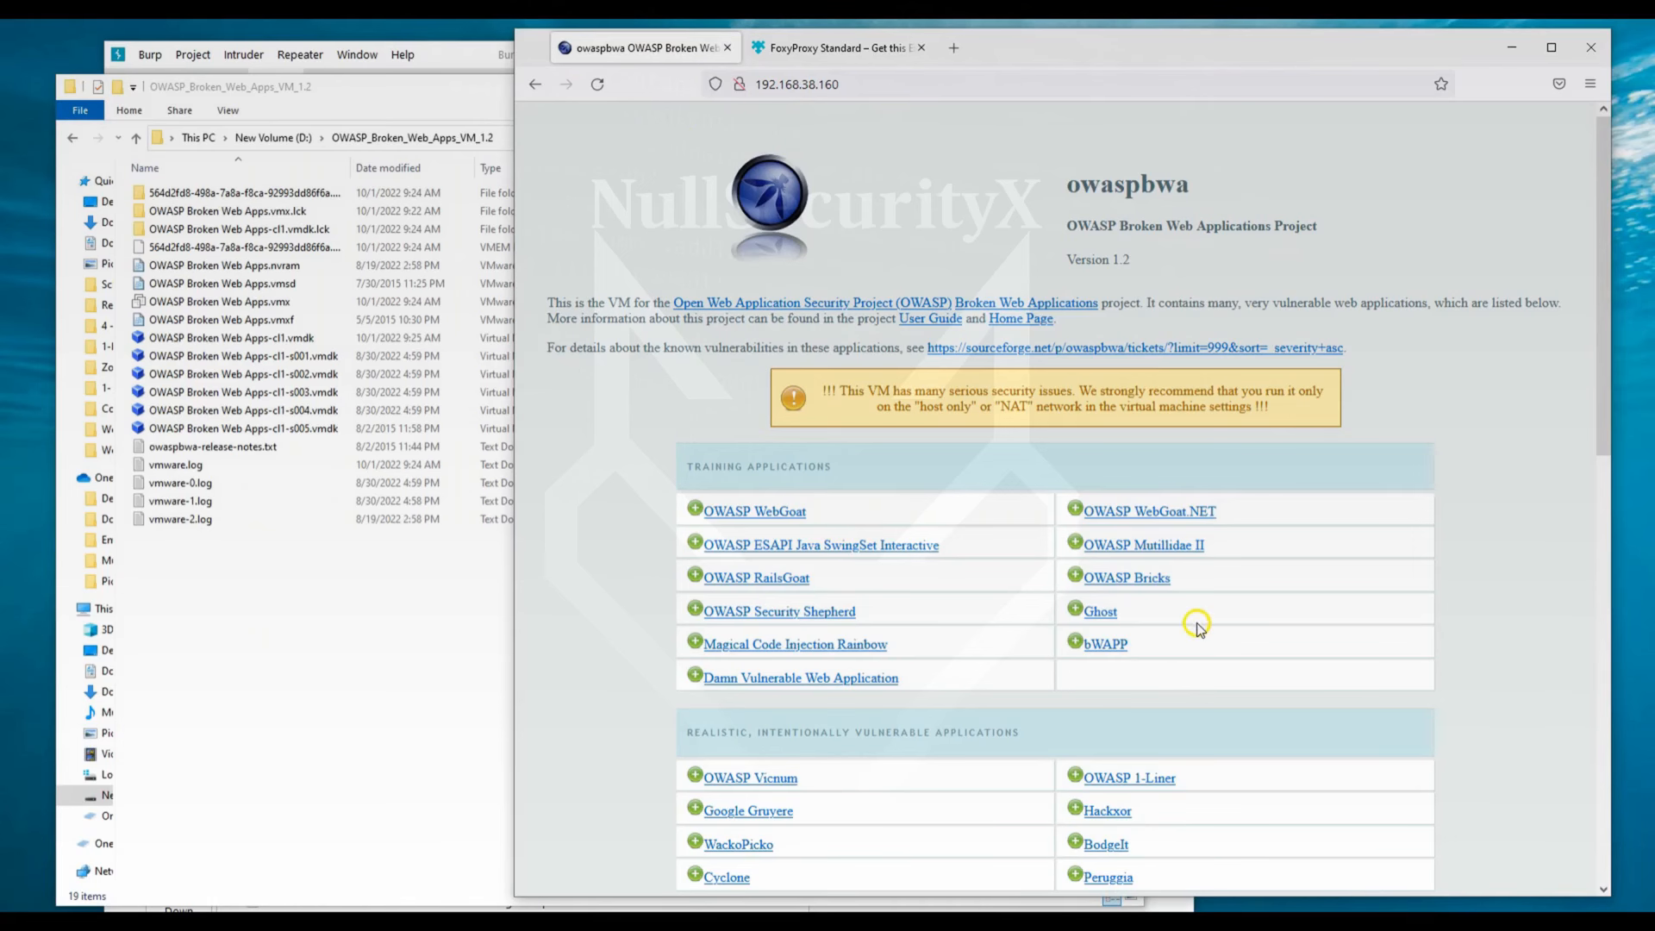
scroll(1047, 645, down, 3)
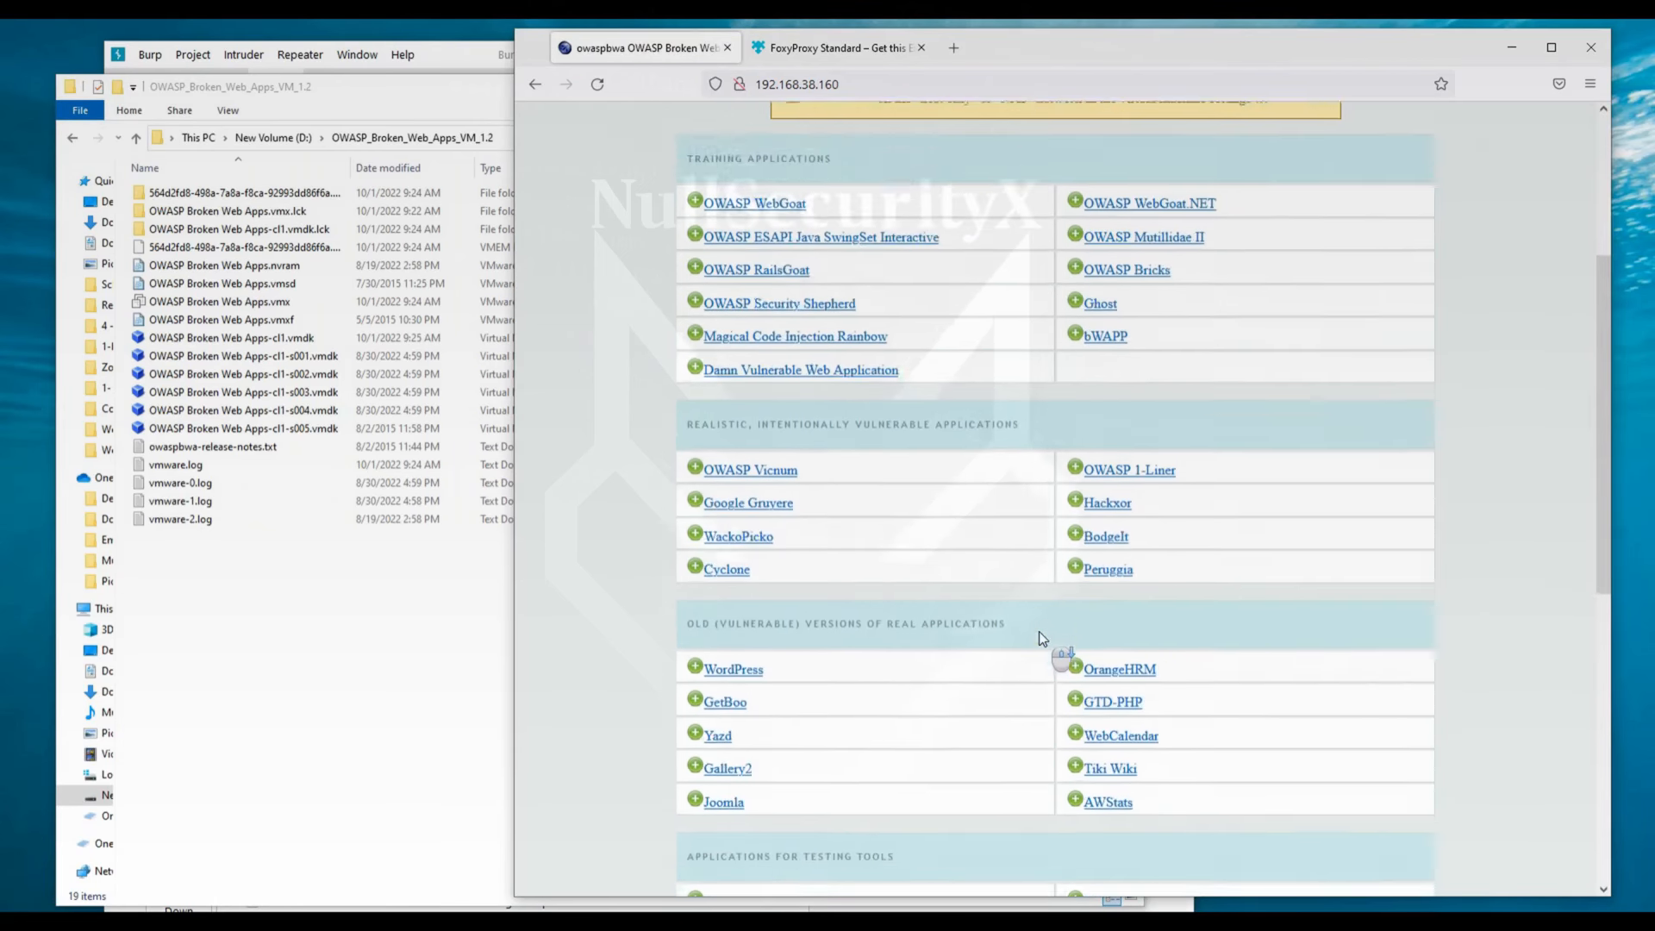
scroll(1042, 642, down, 3)
scroll(1045, 637, up, 6)
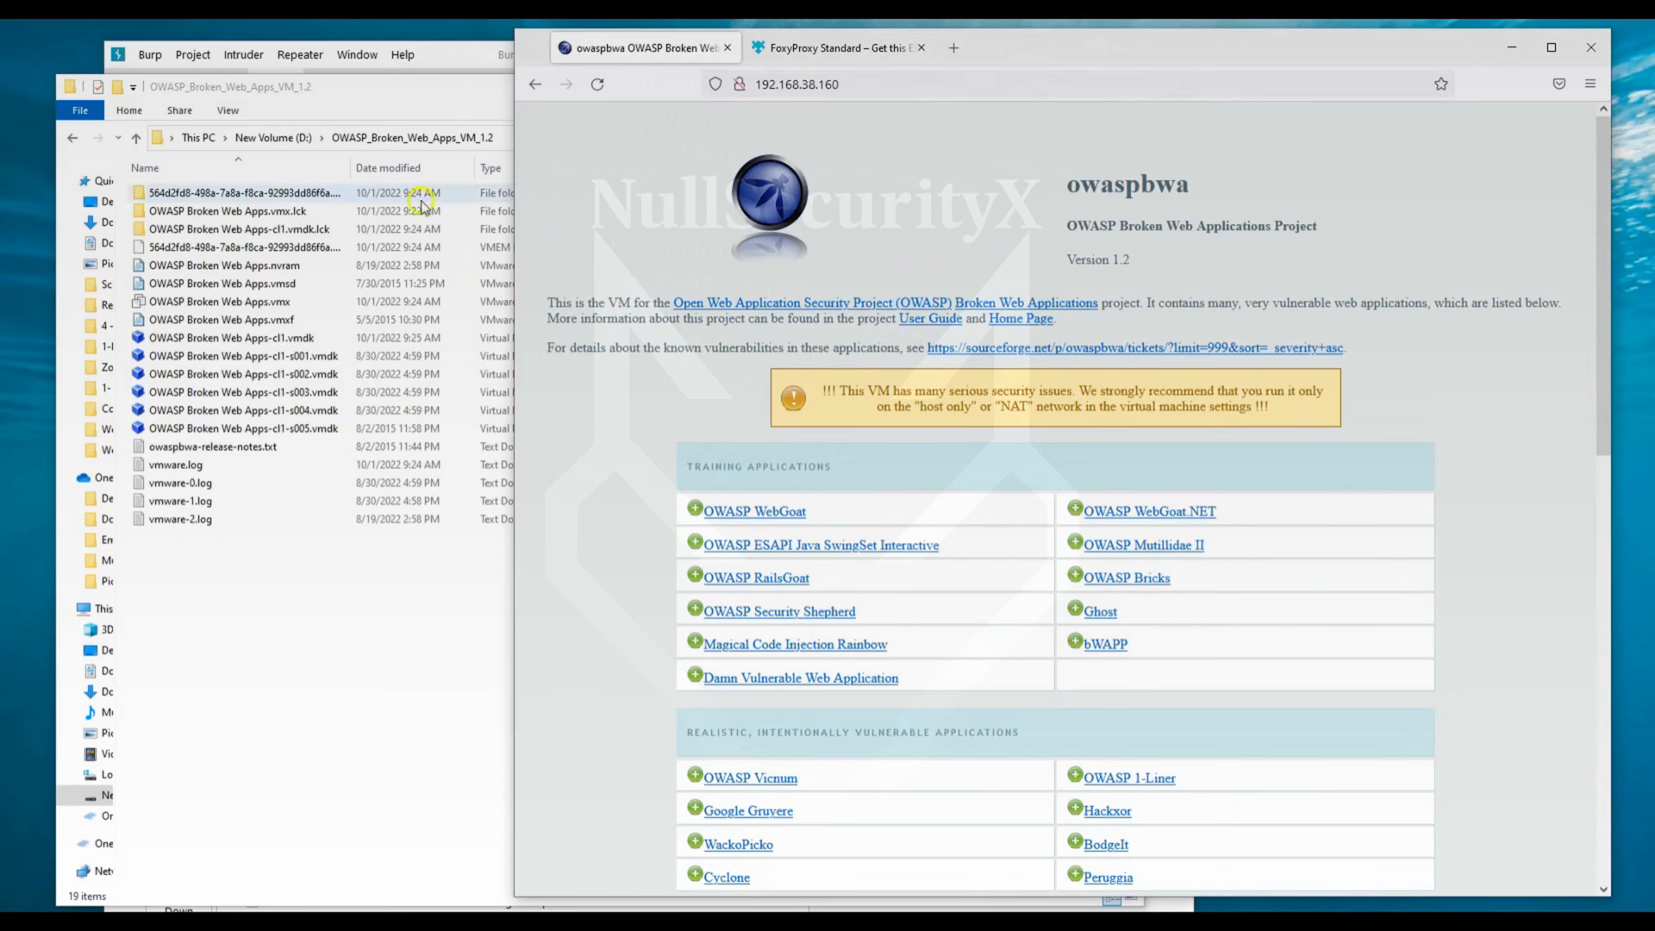
Switch to Burp Suite and review the proxy's HTTP history and its listener settings.
click(463, 53)
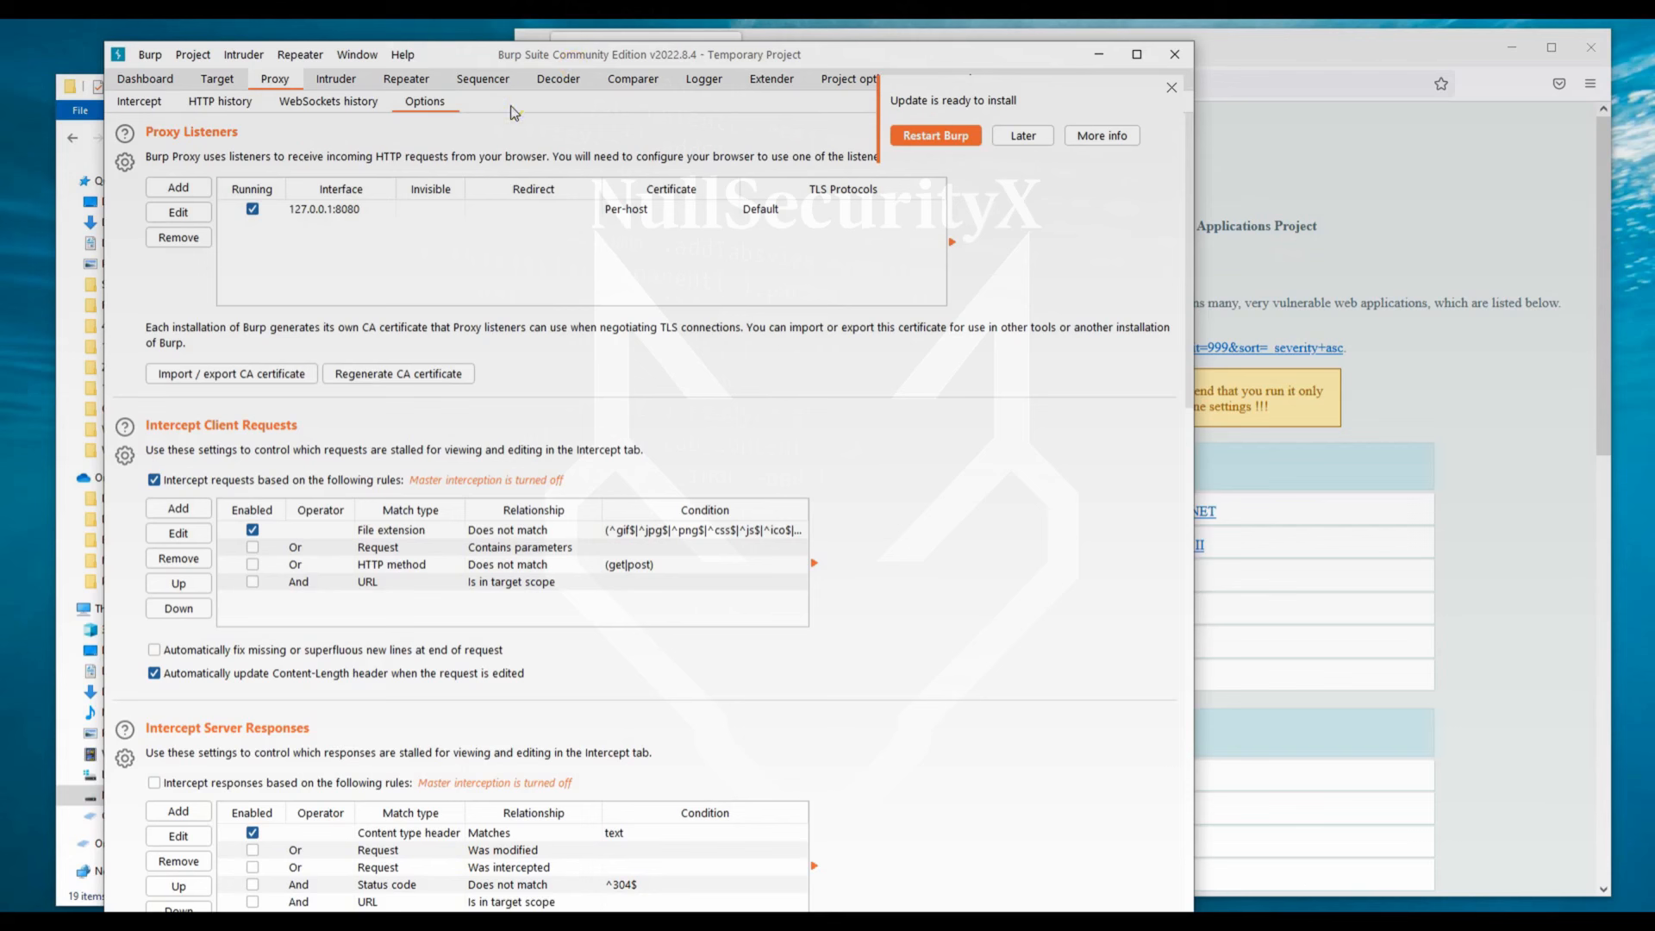
click(287, 86)
click(302, 89)
click(609, 129)
click(272, 79)
click(219, 103)
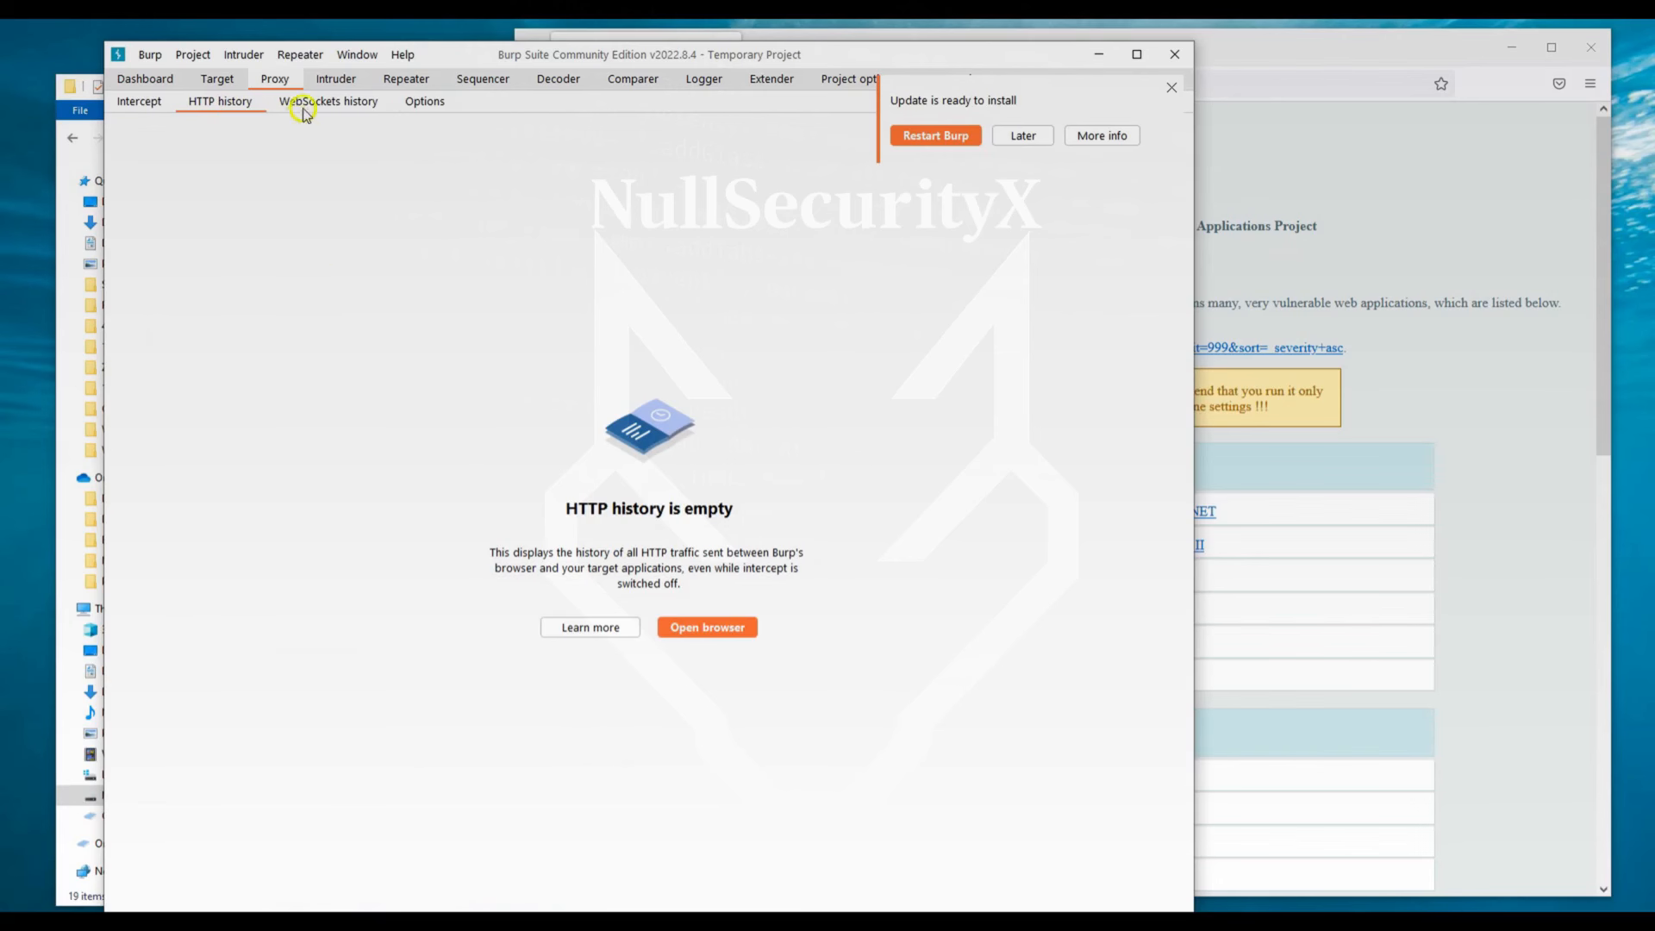
click(426, 101)
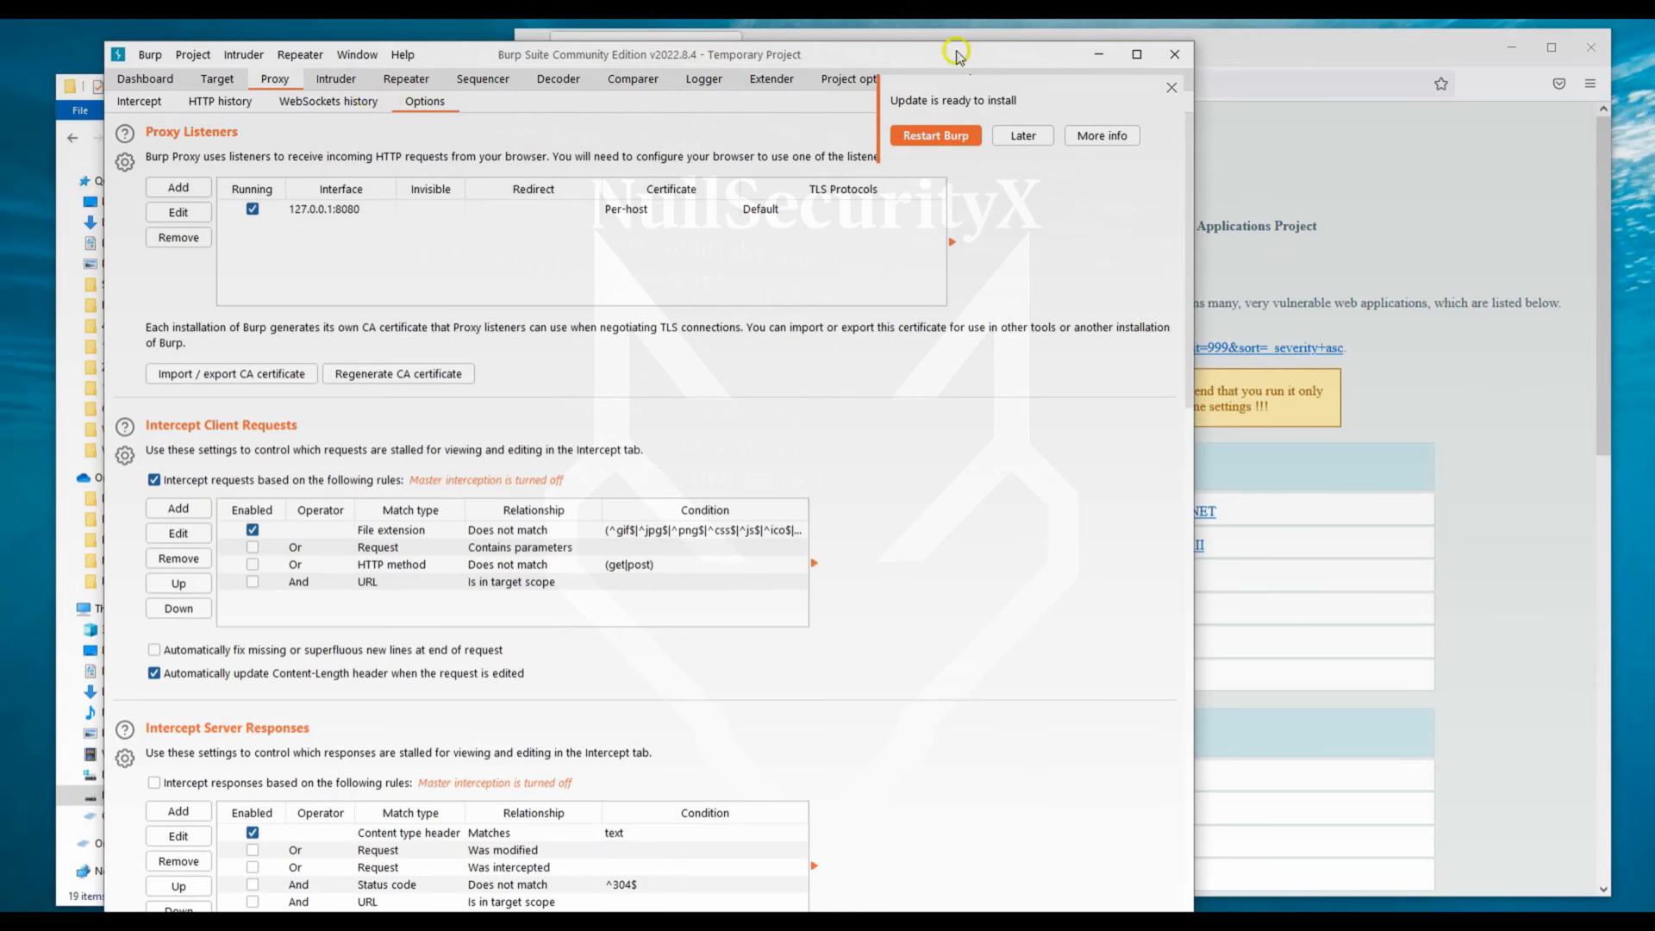
Switch to Firefox and install the FoxyProxy Standard extension from its add-ons page, granting the requested permissions.
click(1317, 61)
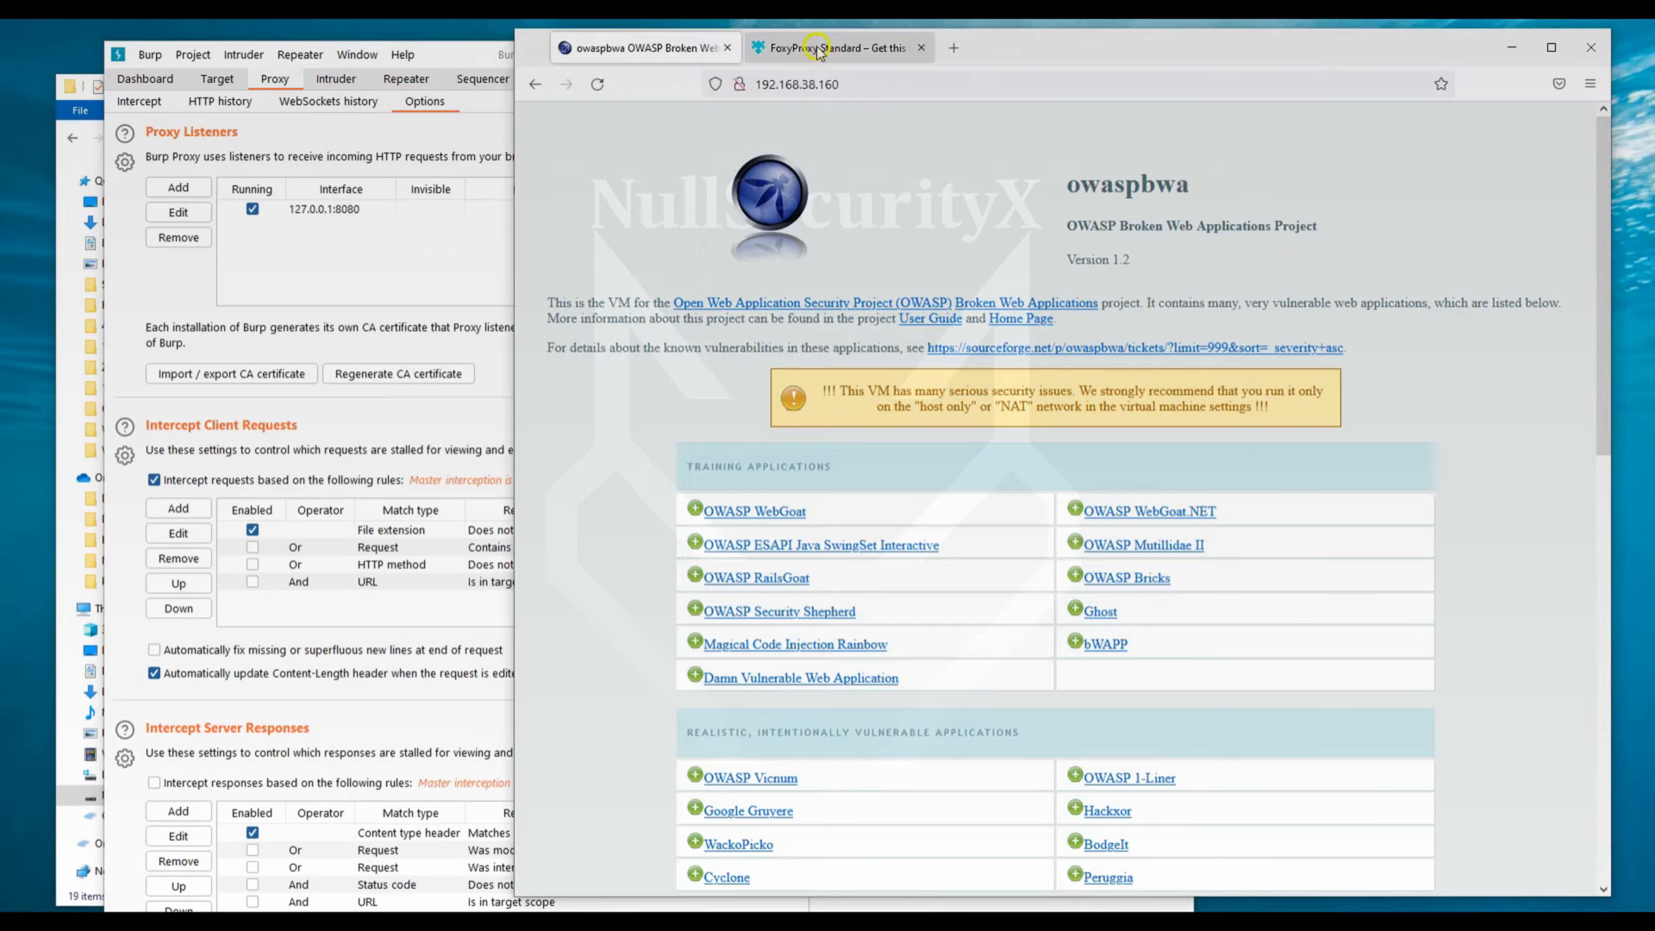
click(769, 49)
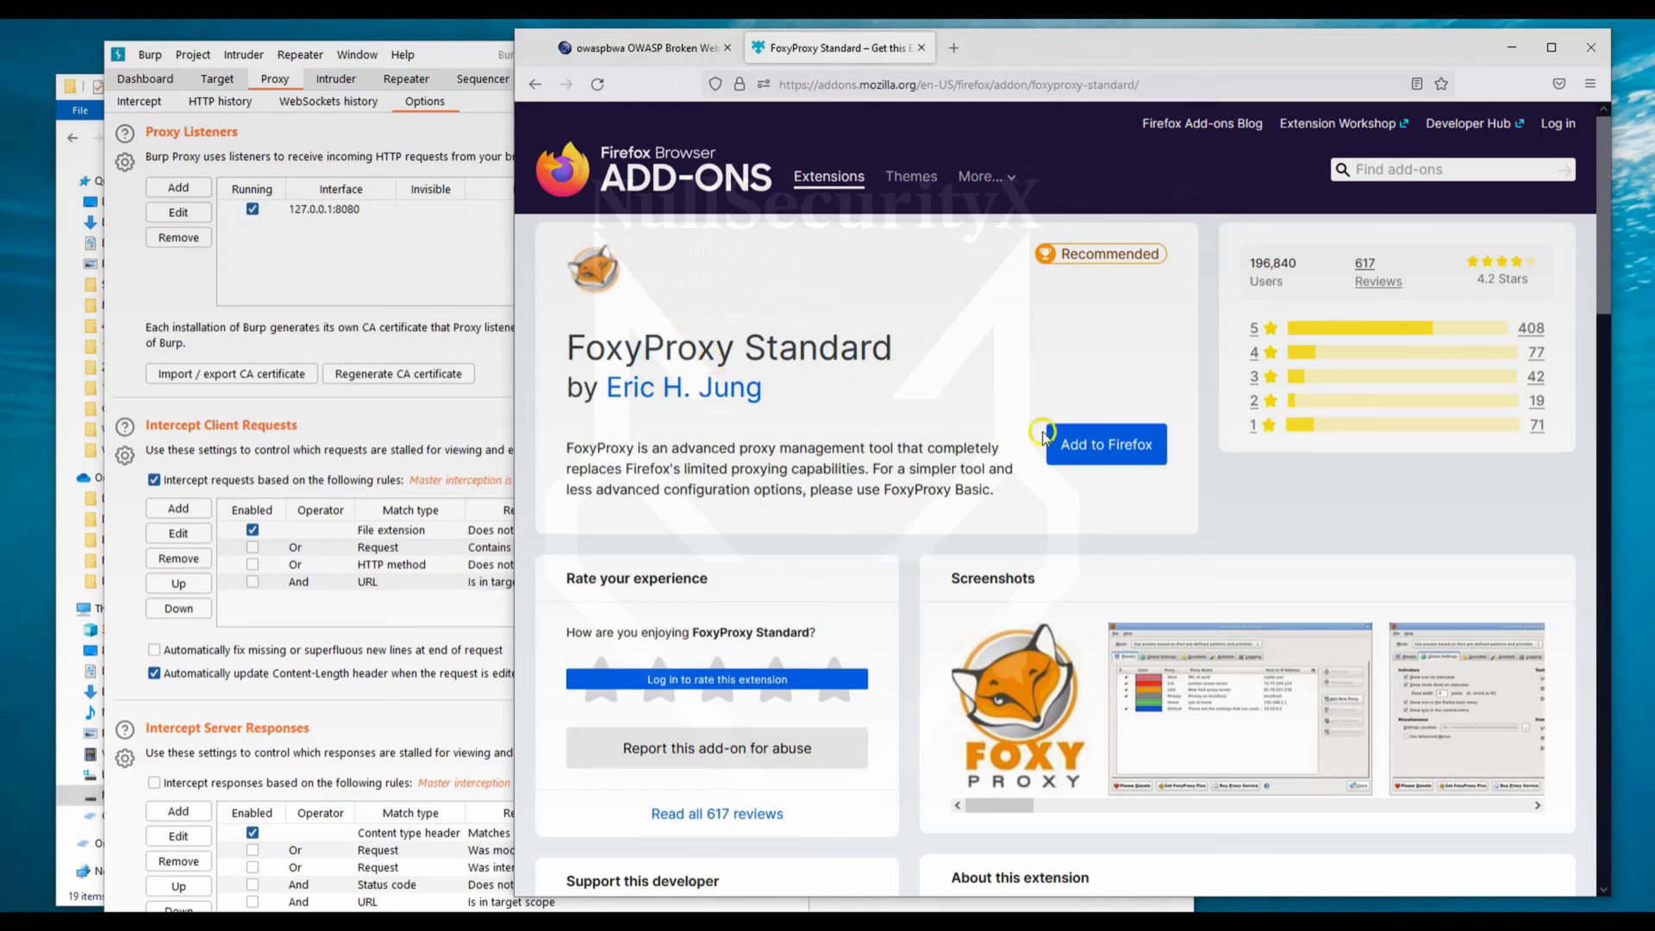
click(1088, 453)
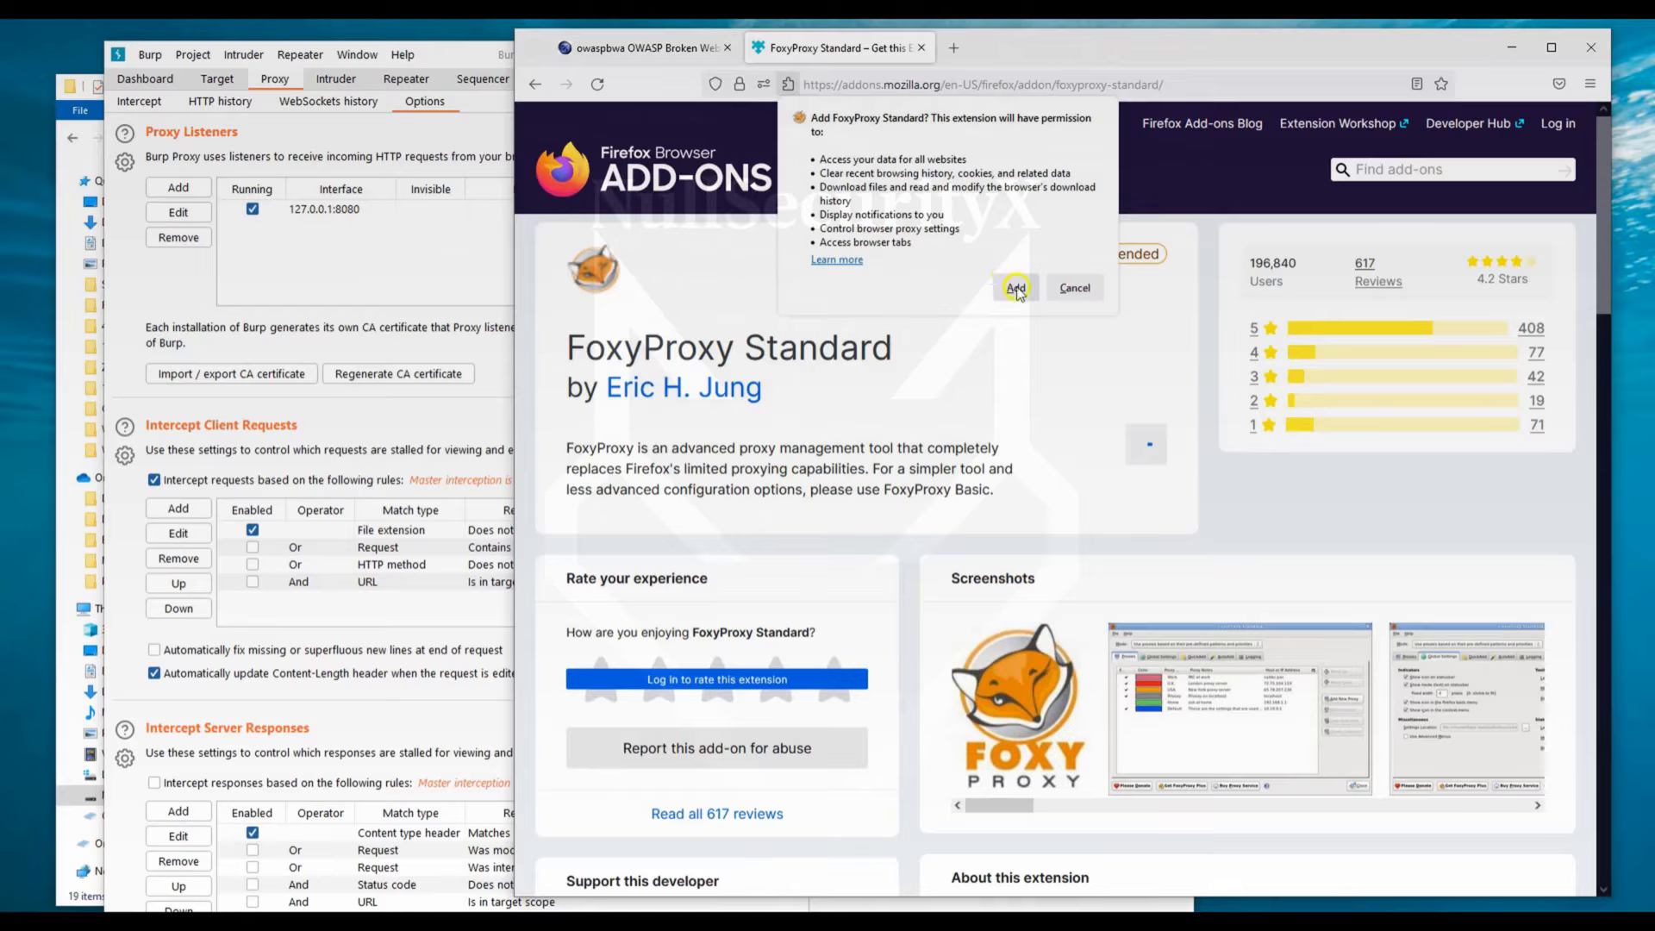
click(1017, 287)
click(1563, 211)
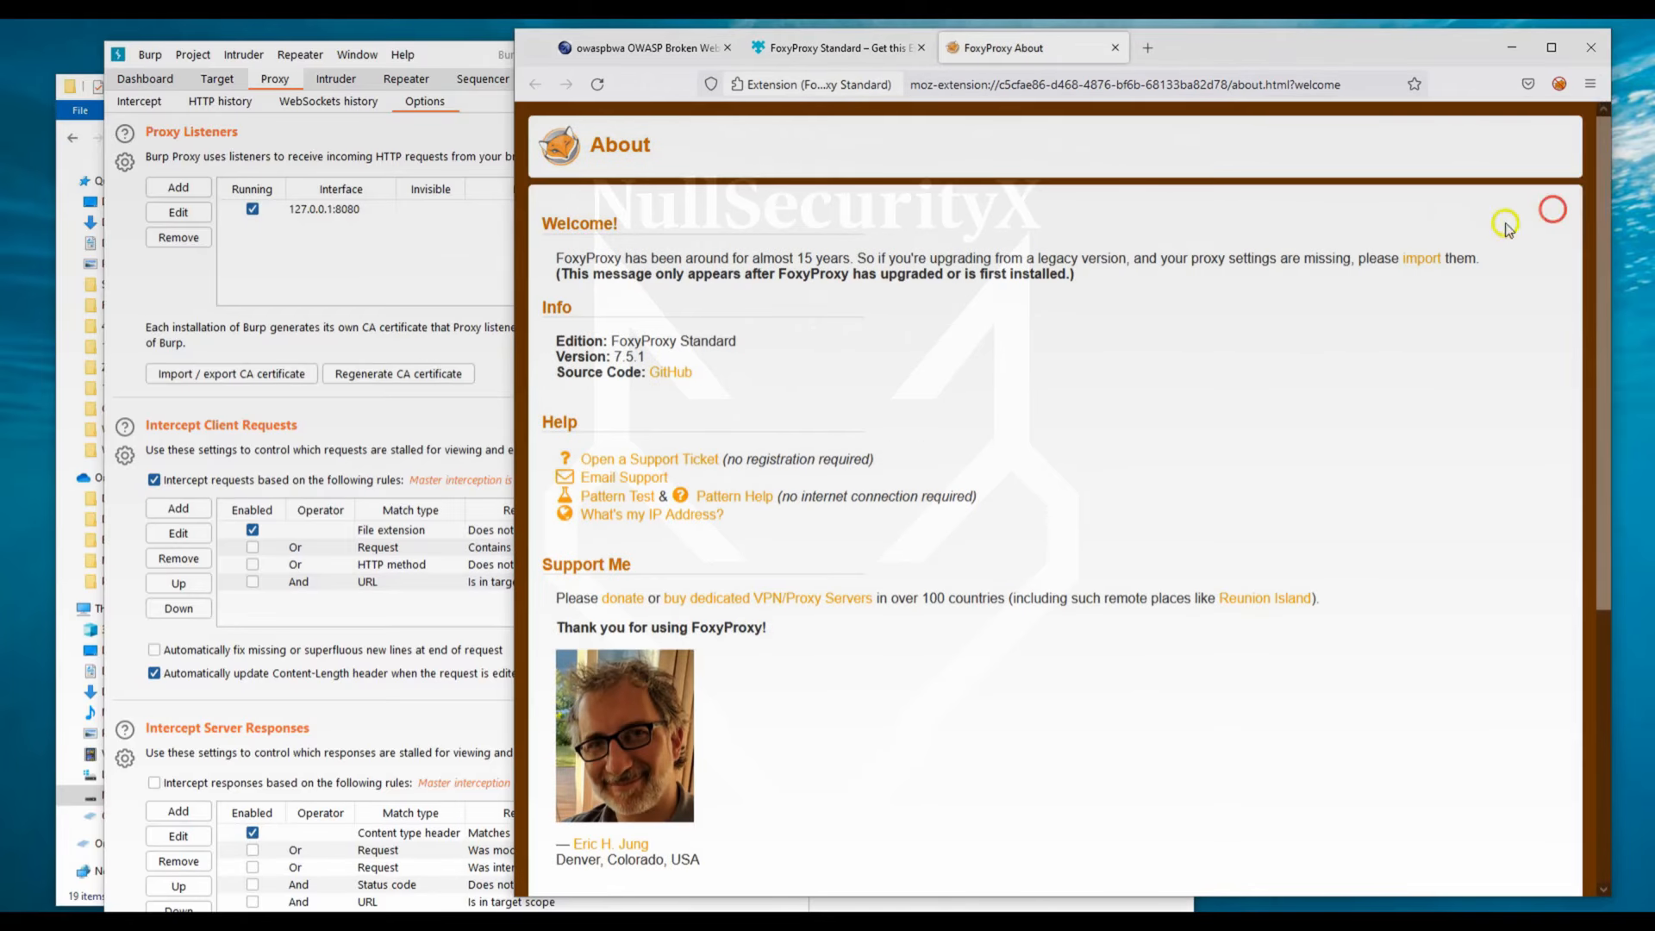
Add and save a FoxyProxy HTTP proxy with IP address 127.0.0.1 and port 8080.
click(1559, 84)
click(1390, 182)
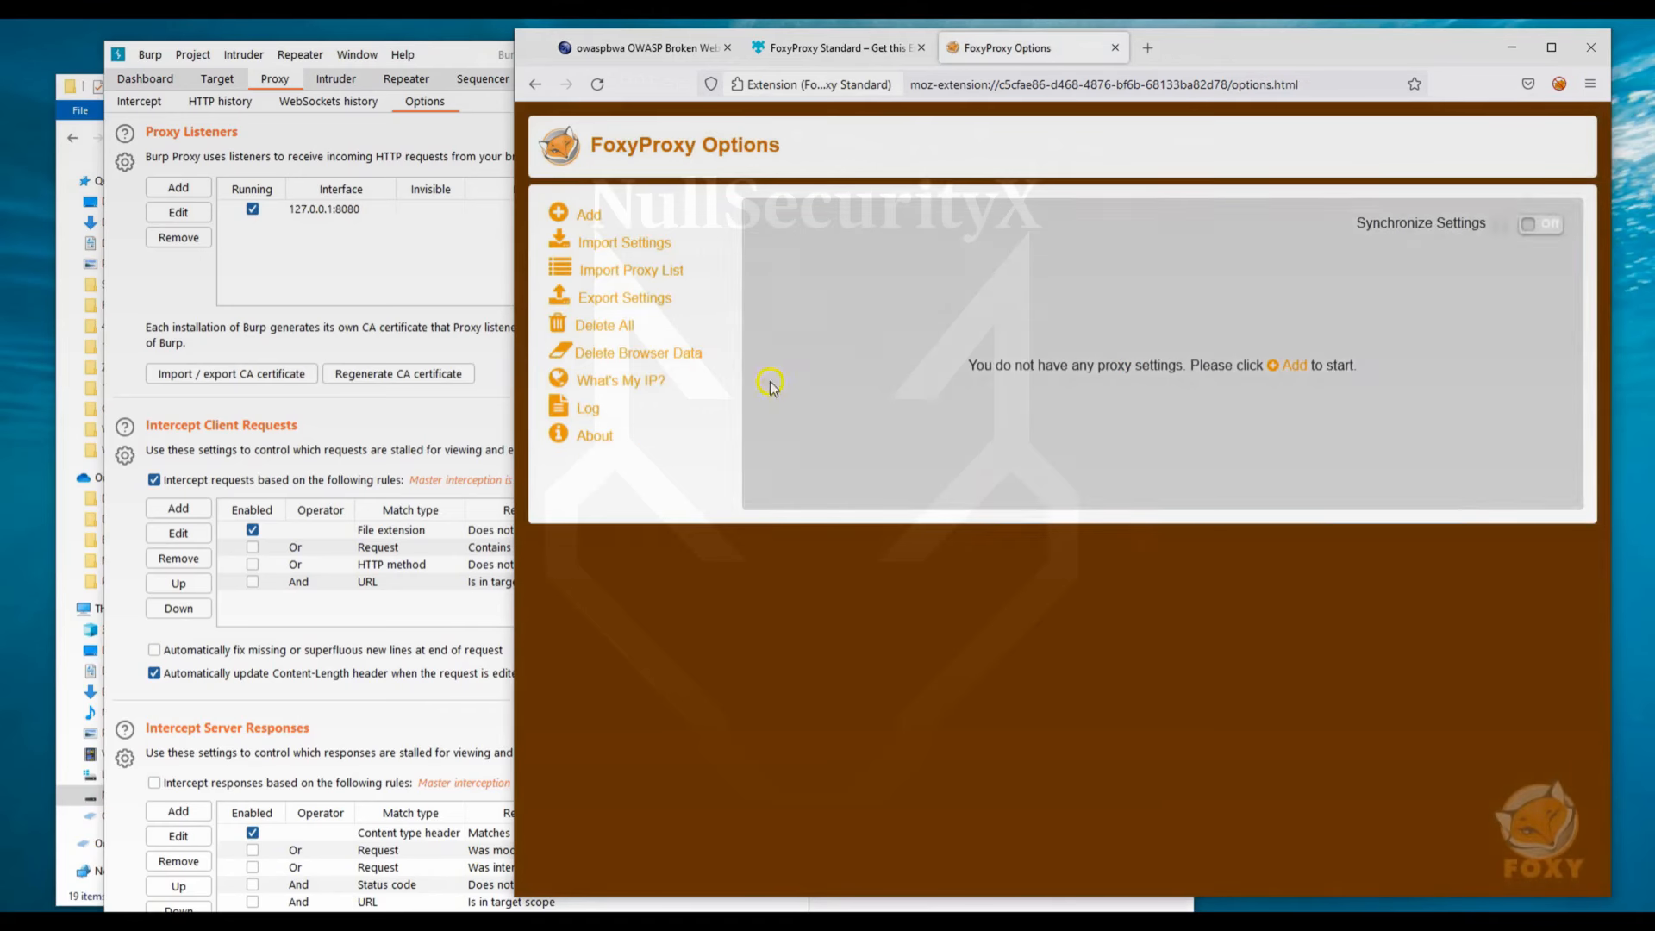
click(589, 216)
click(596, 233)
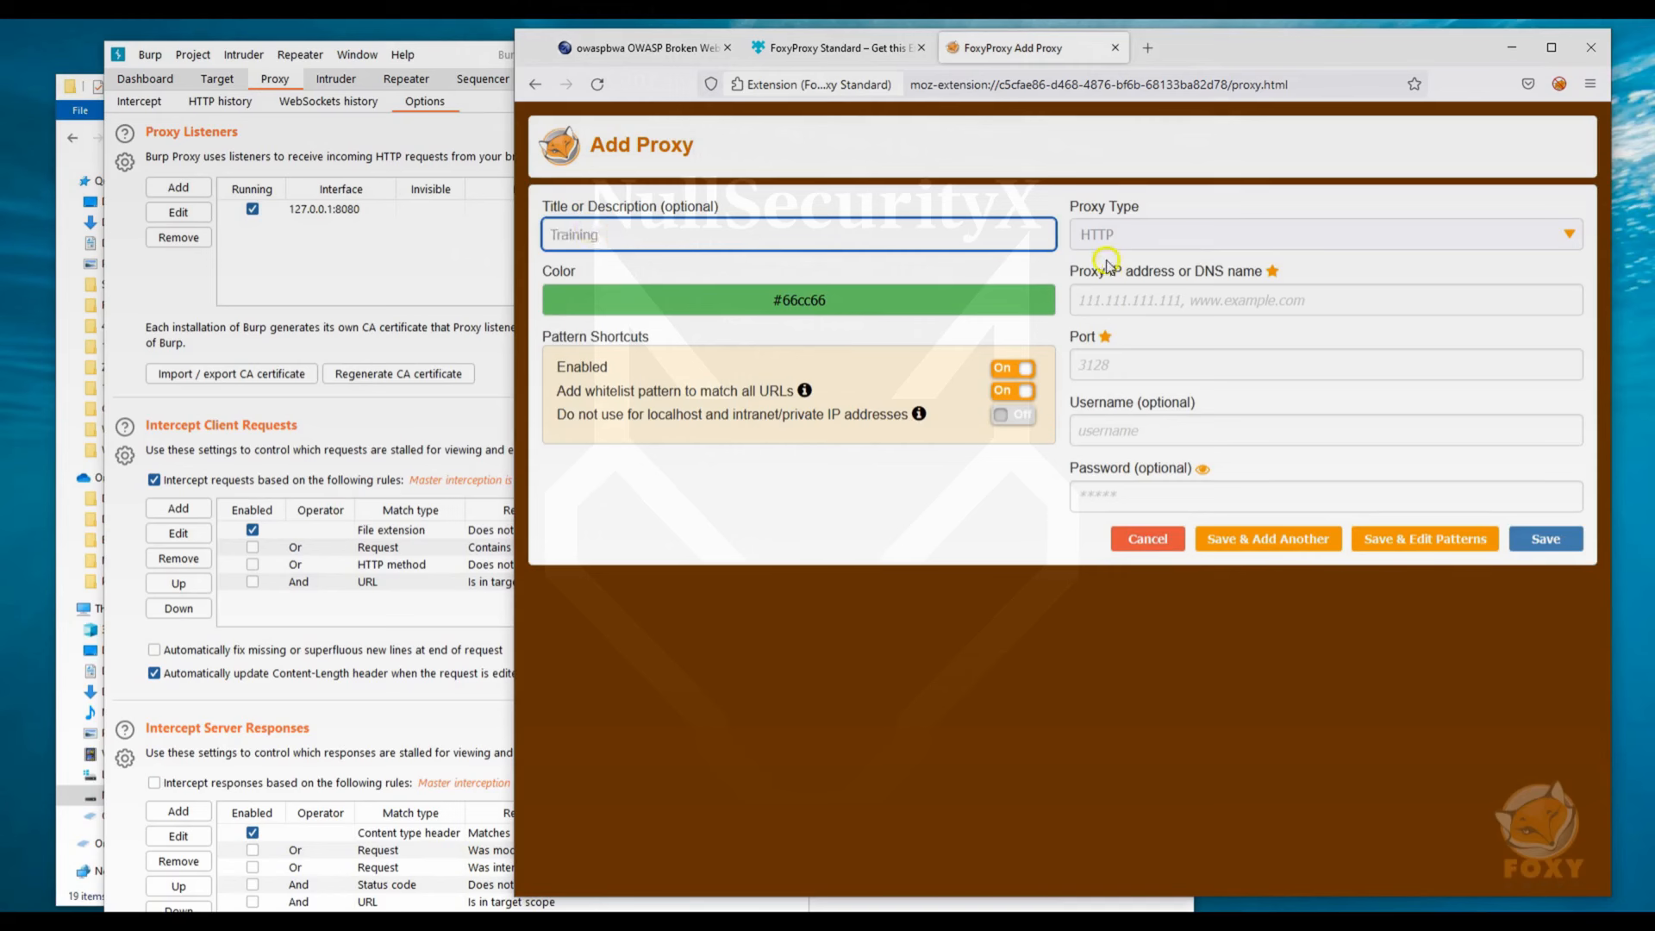
click(1116, 292)
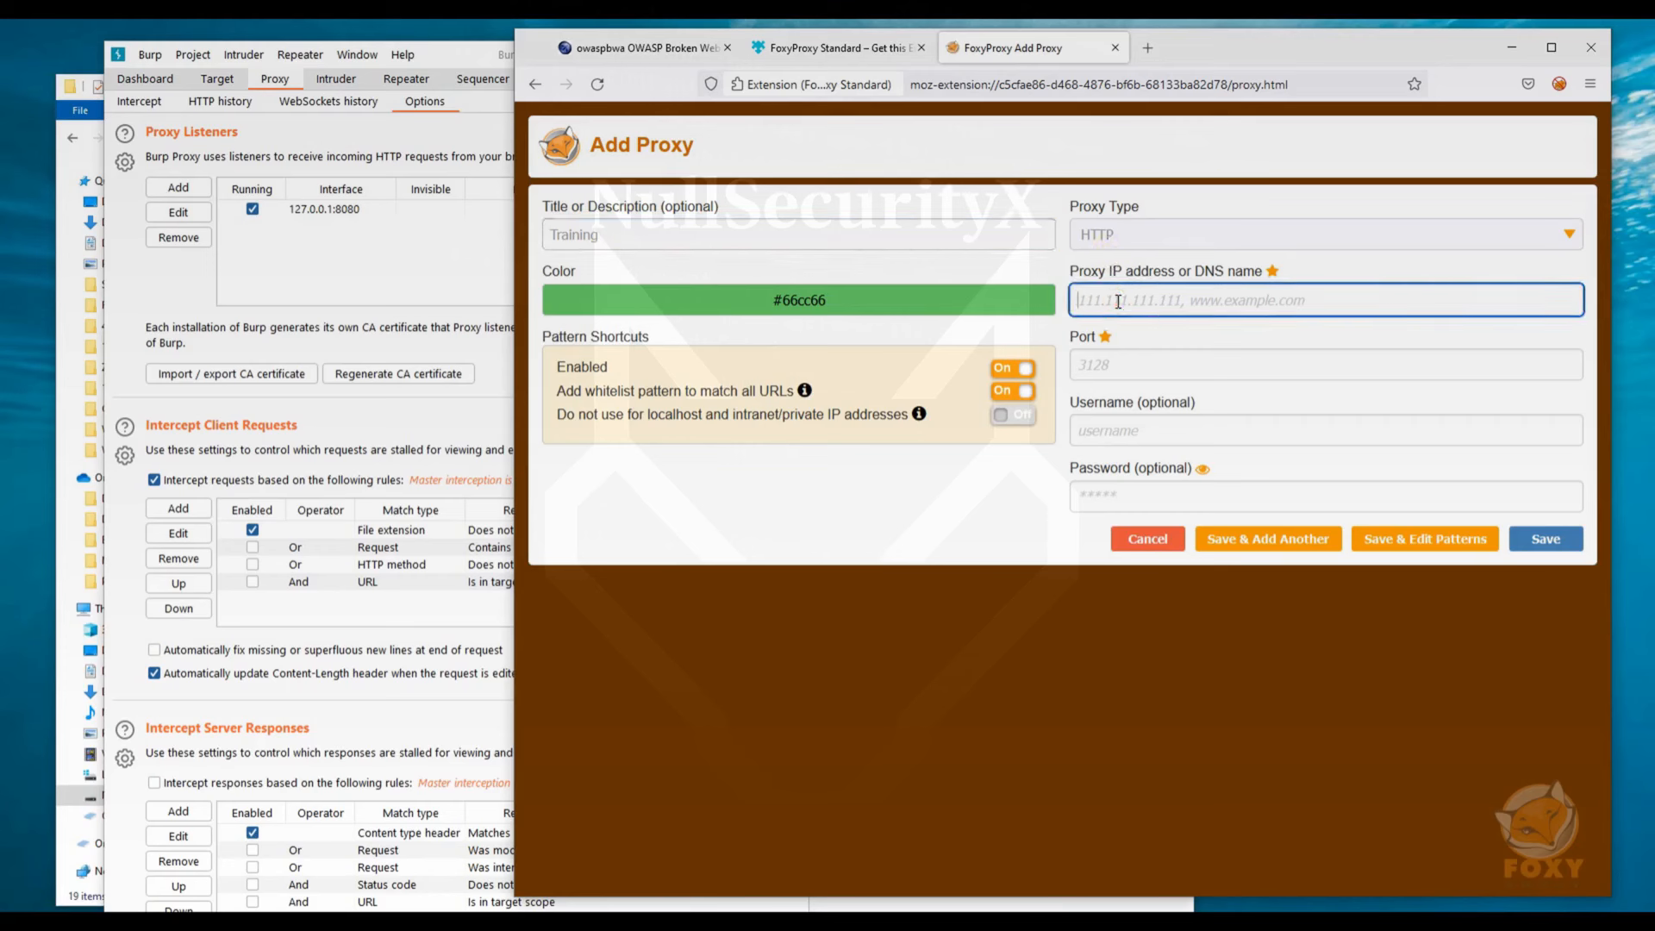
text(127.0.0.1)
click(1119, 364)
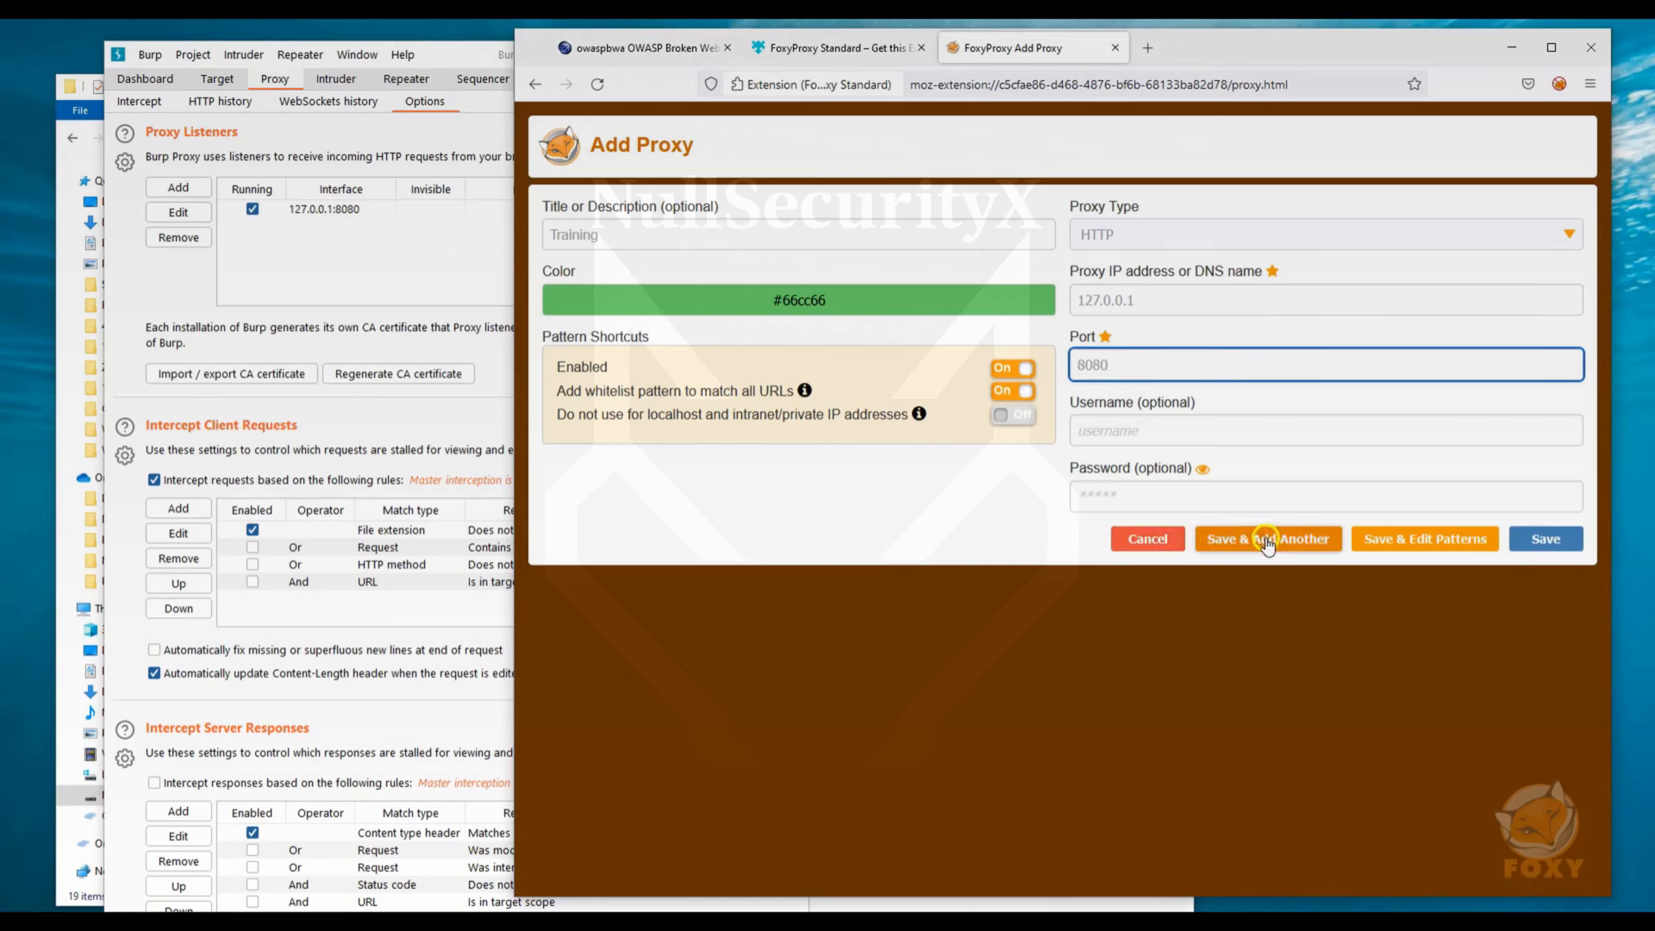
click(1543, 541)
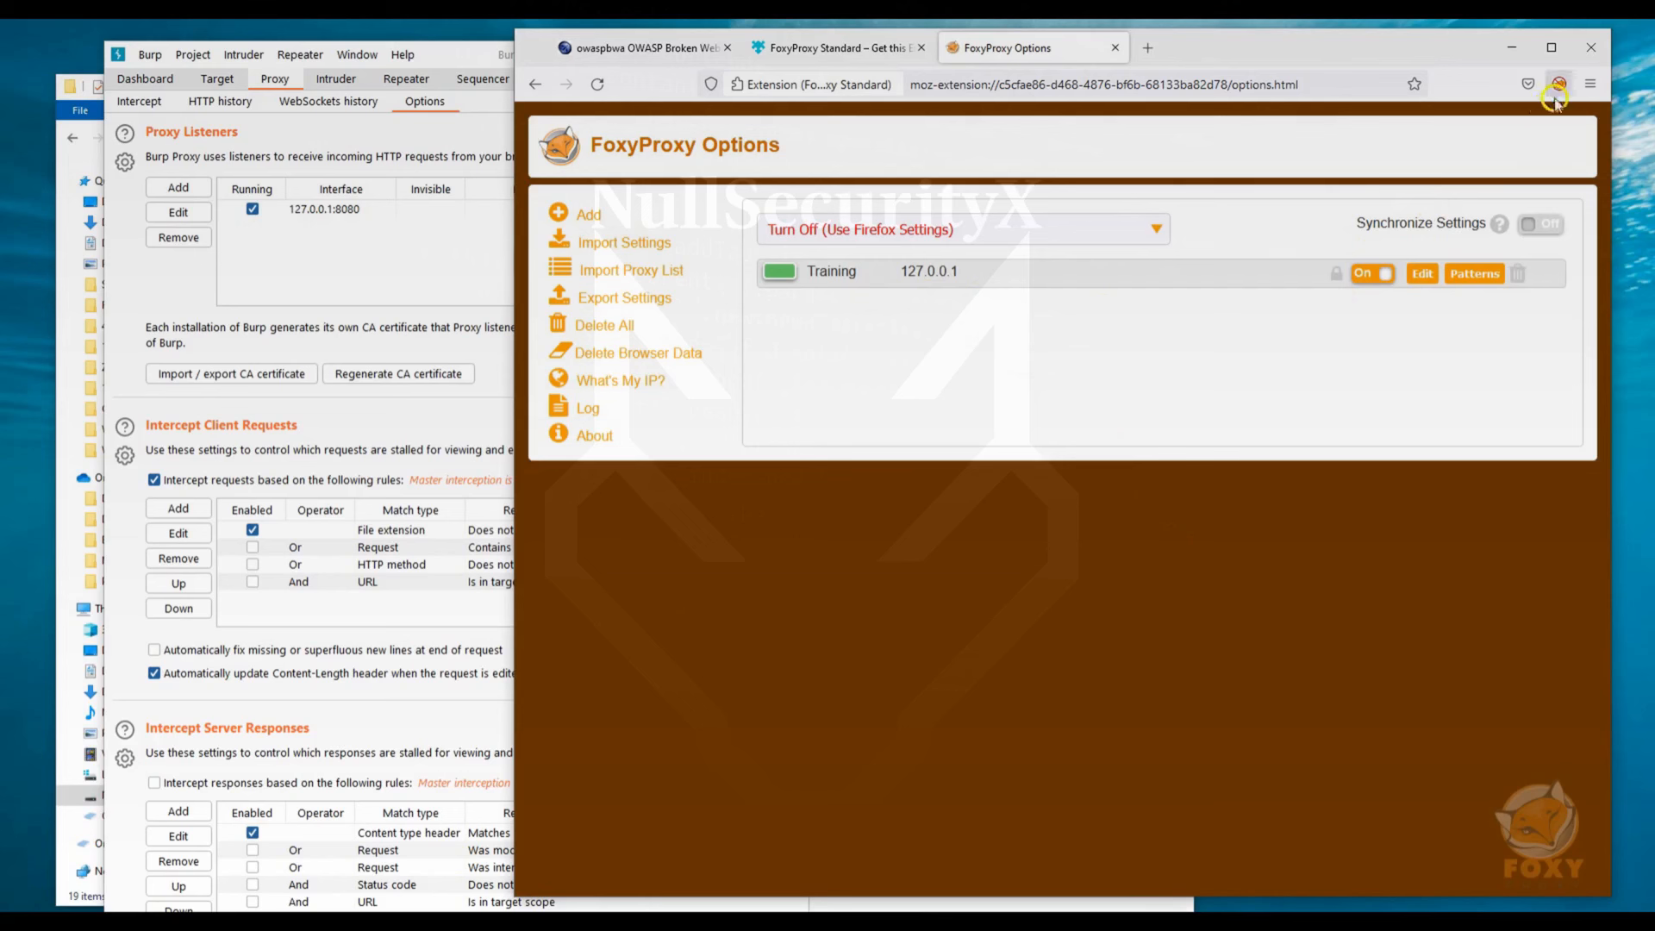
Activate the Training proxy for all URLs in FoxyProxy.
click(1559, 84)
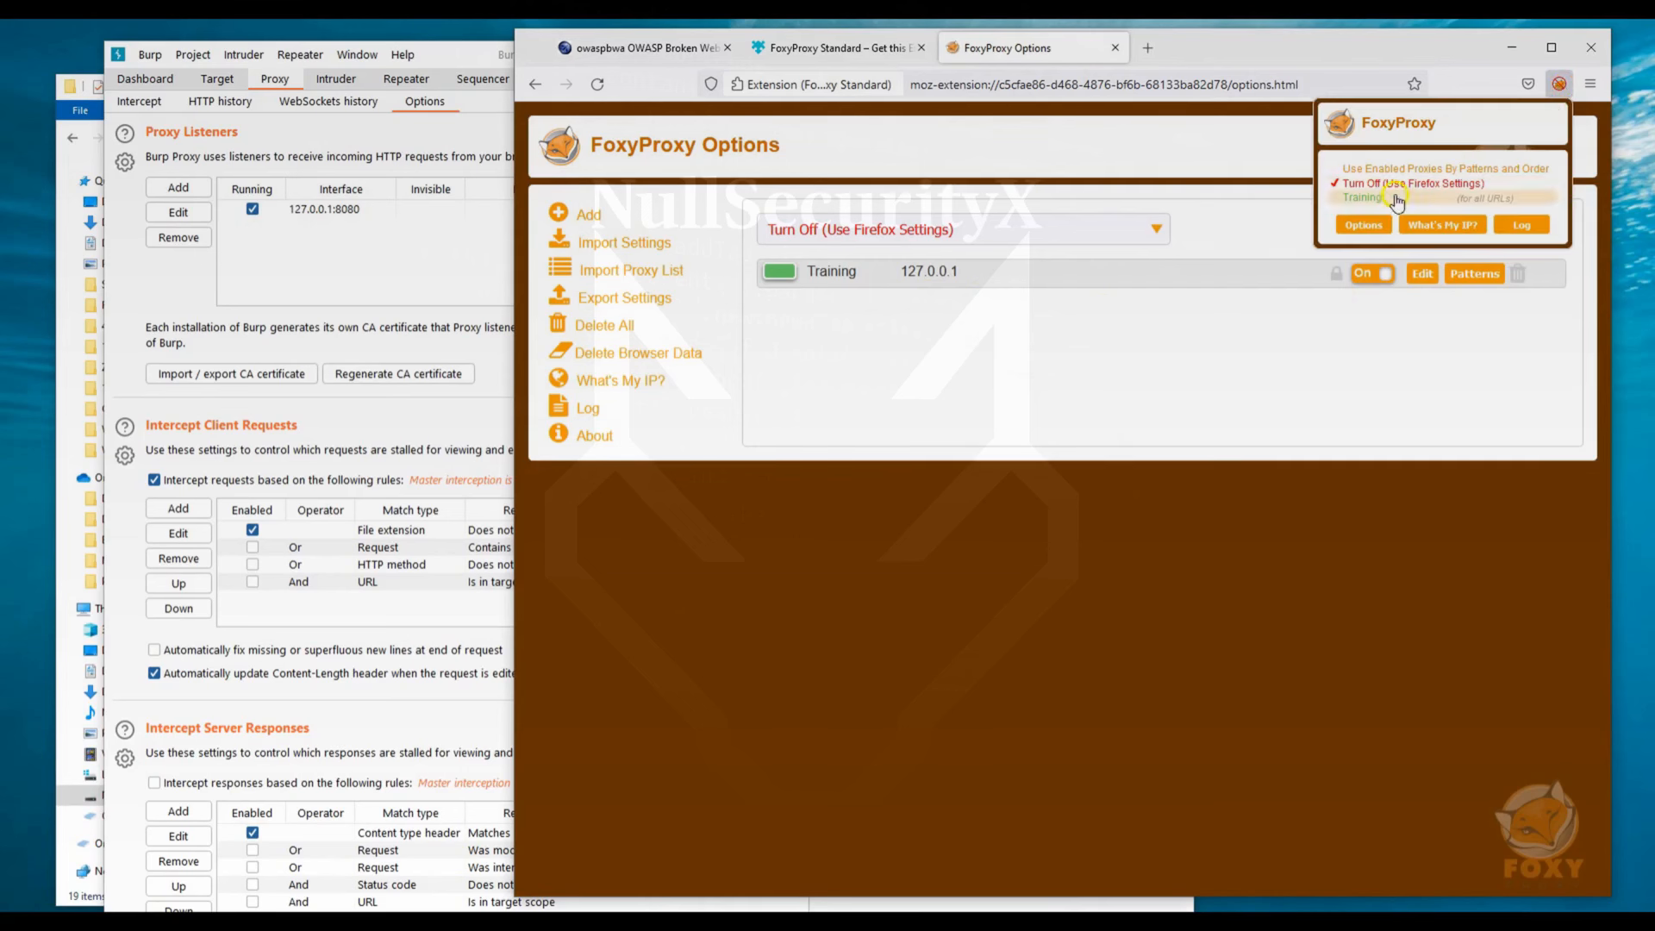
click(1375, 196)
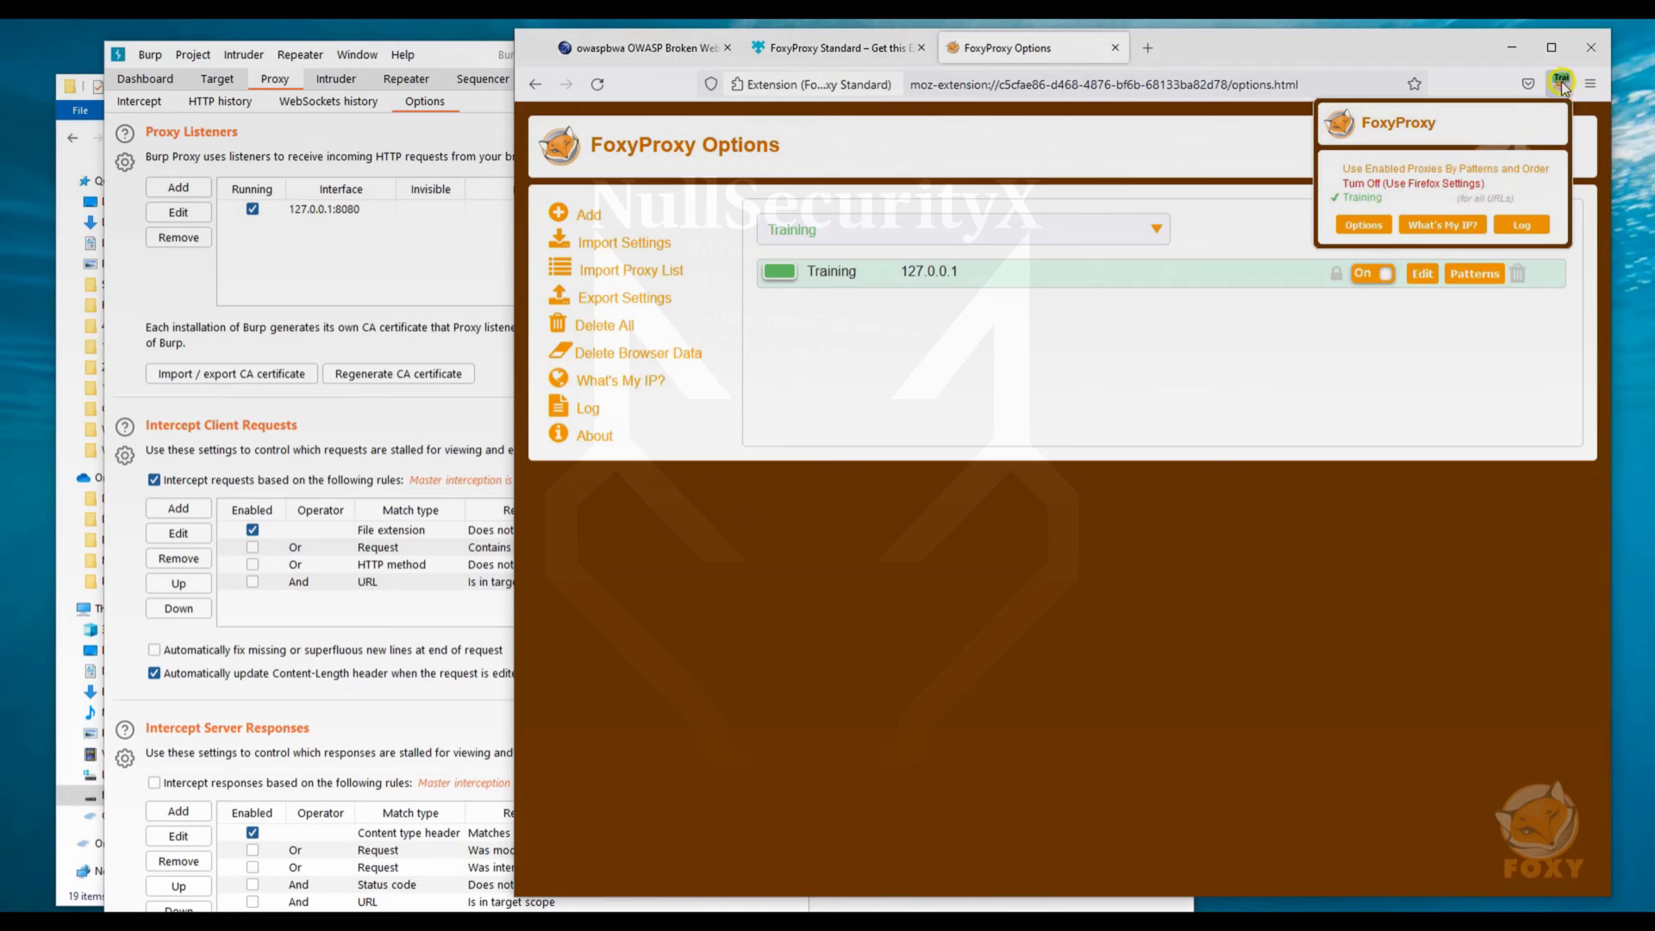
click(1107, 547)
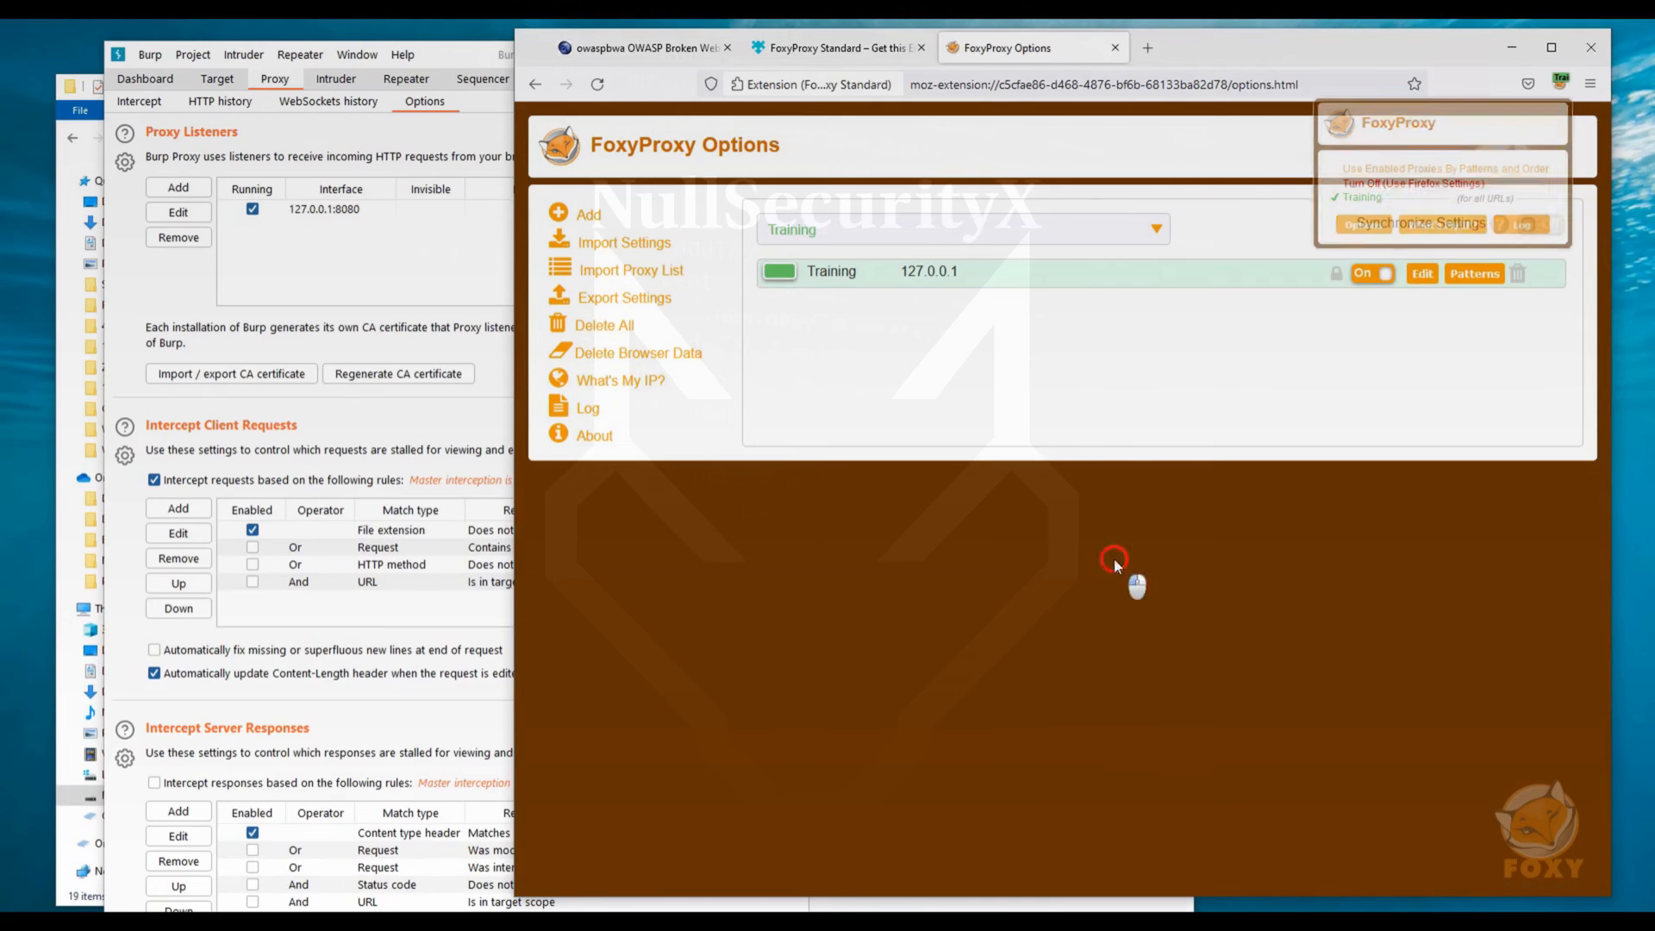
Switch to Burp Suite and check the proxy's intercept state, HTTP history and listener options.
click(804, 53)
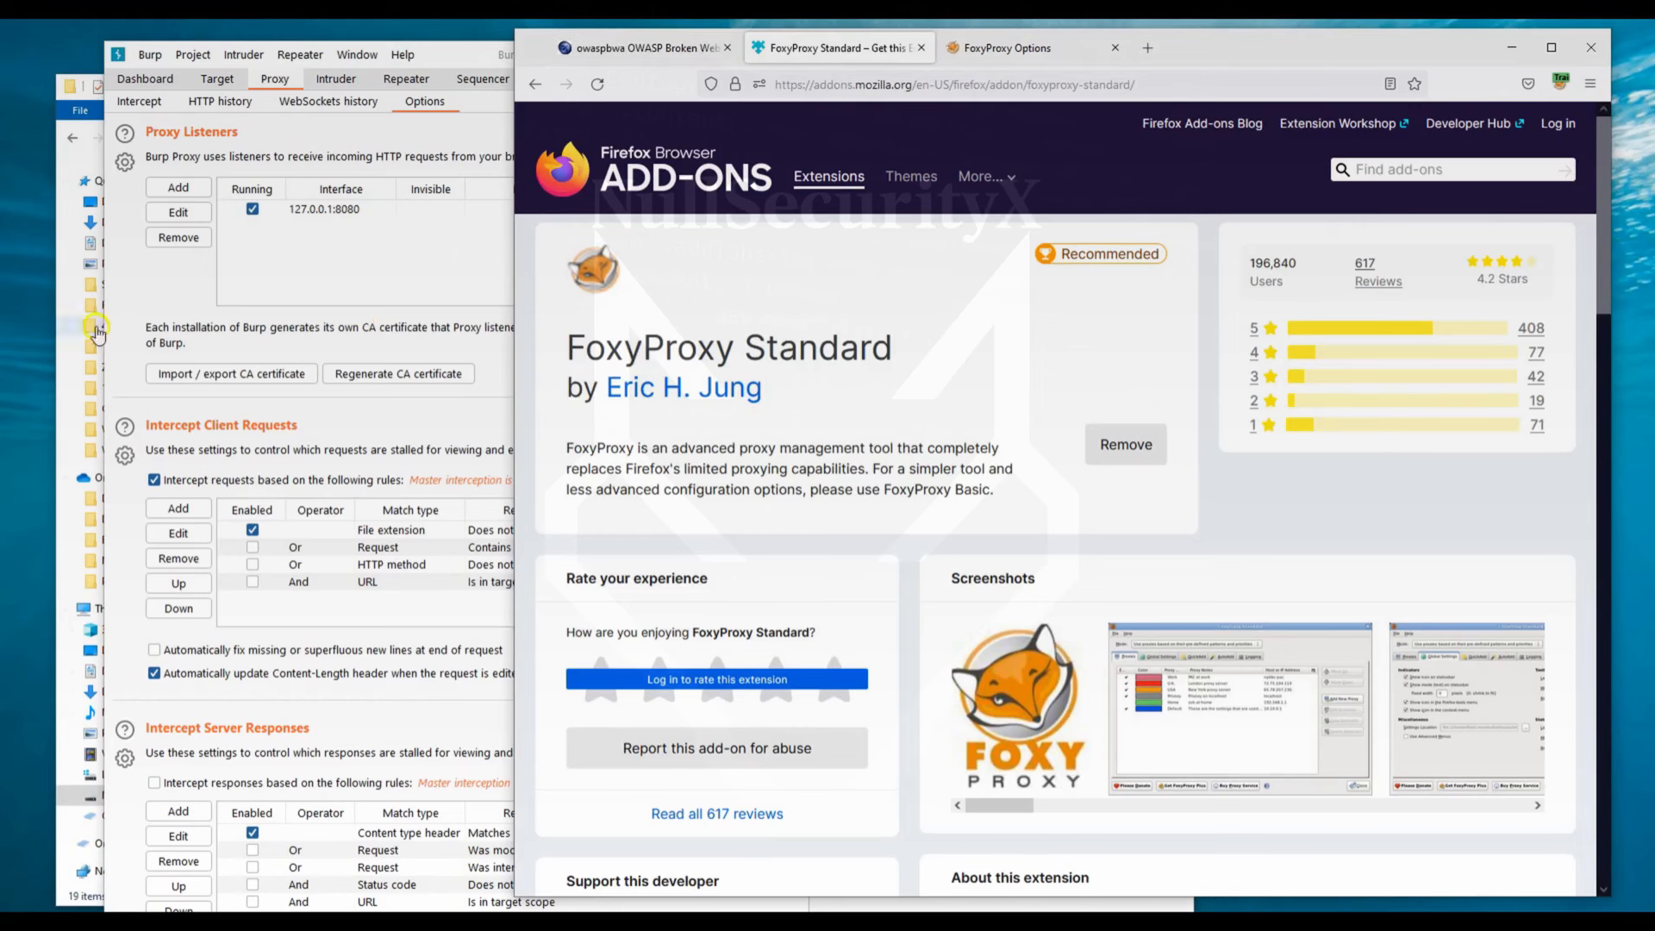
click(130, 297)
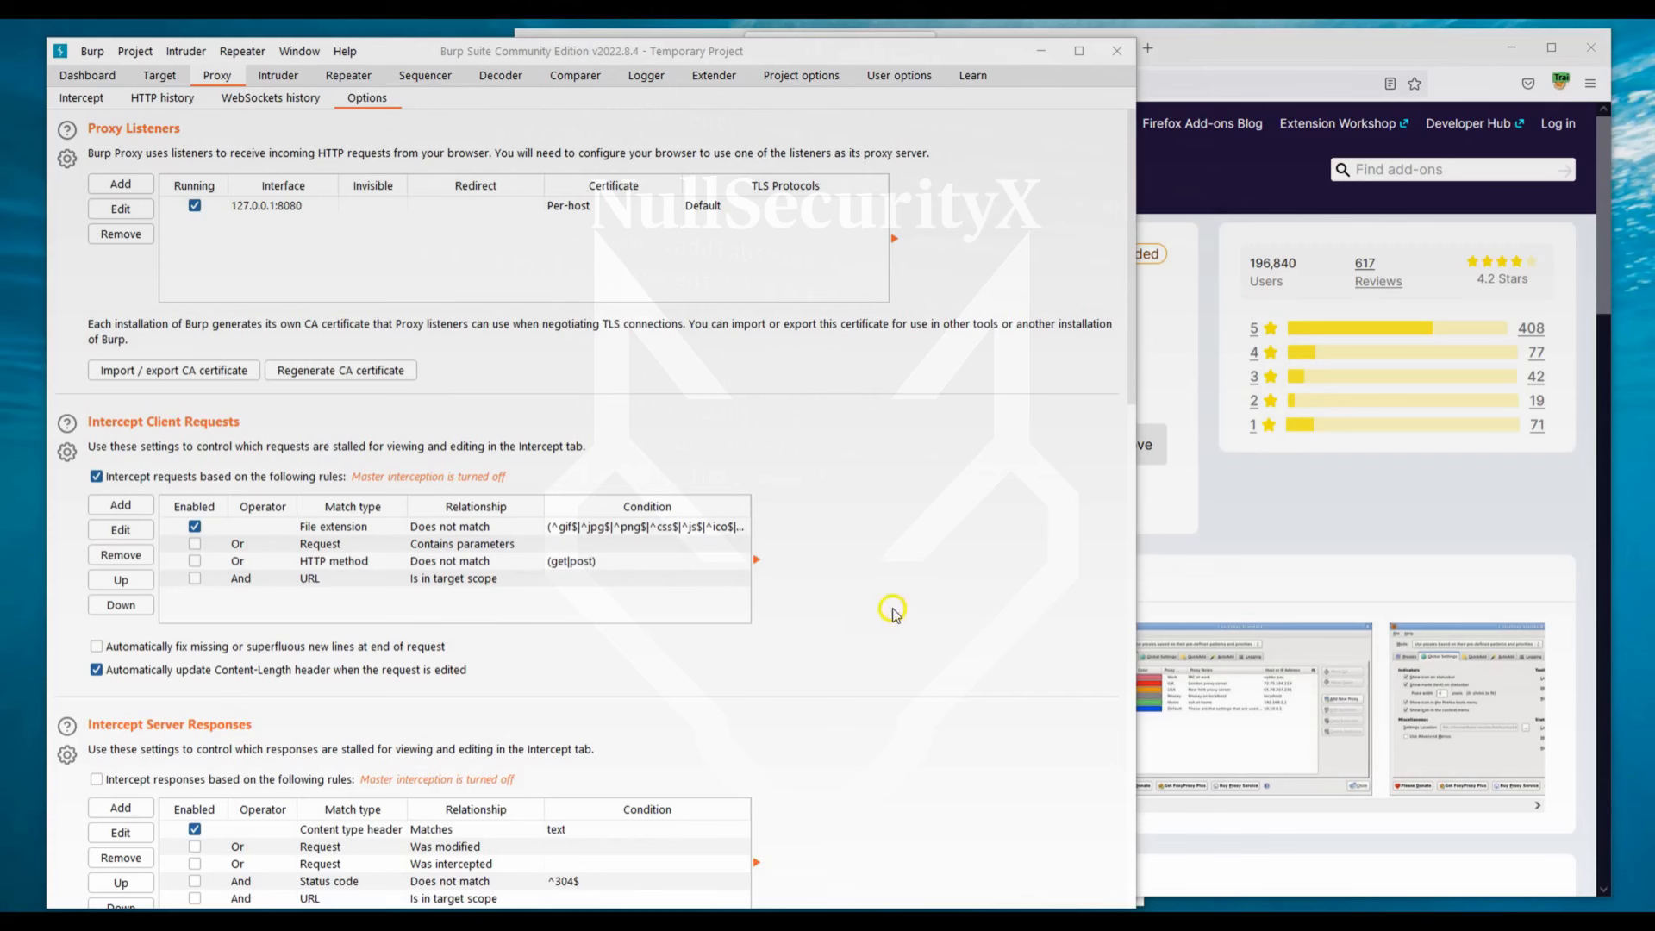
click(83, 98)
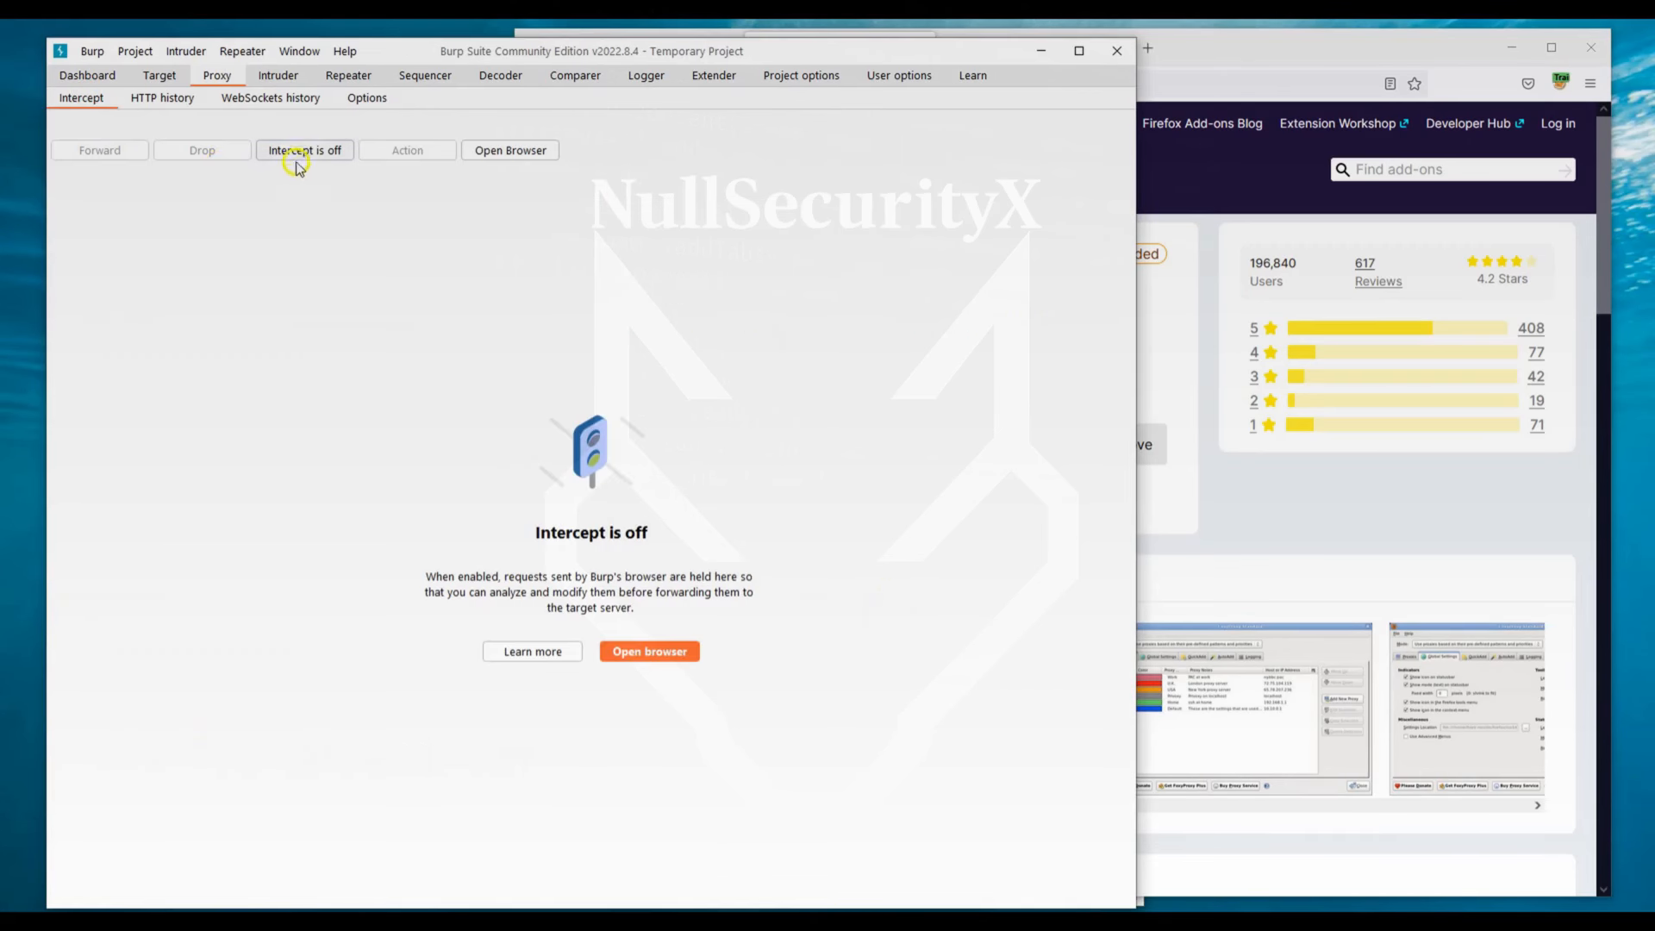
click(187, 103)
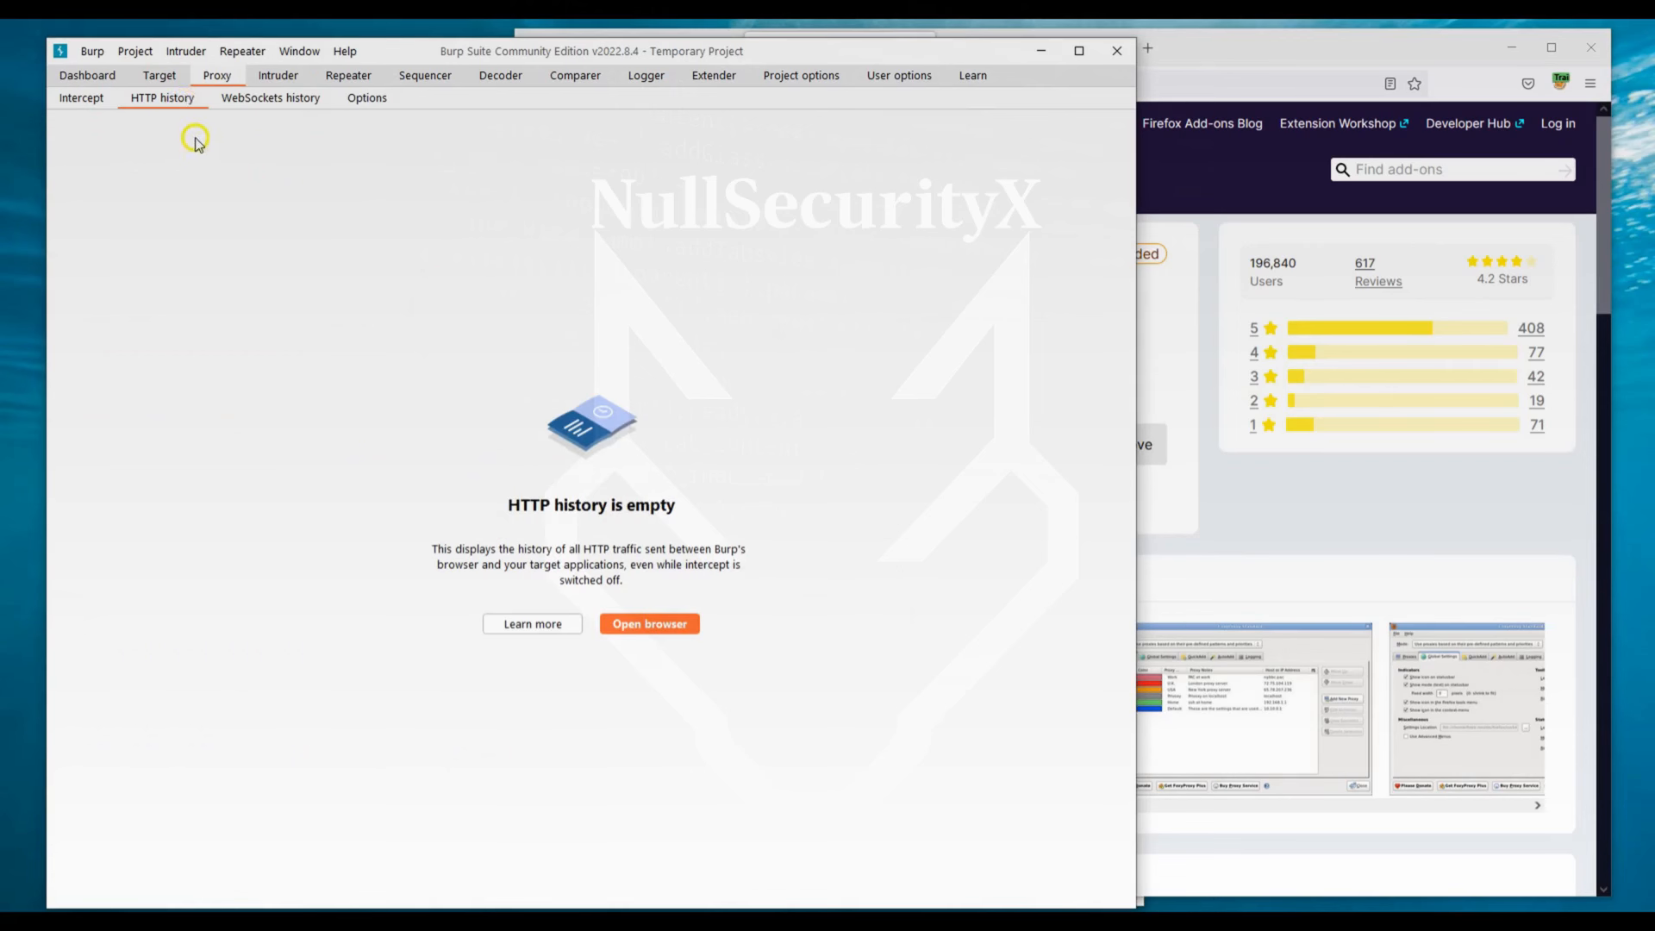
click(385, 106)
click(1254, 50)
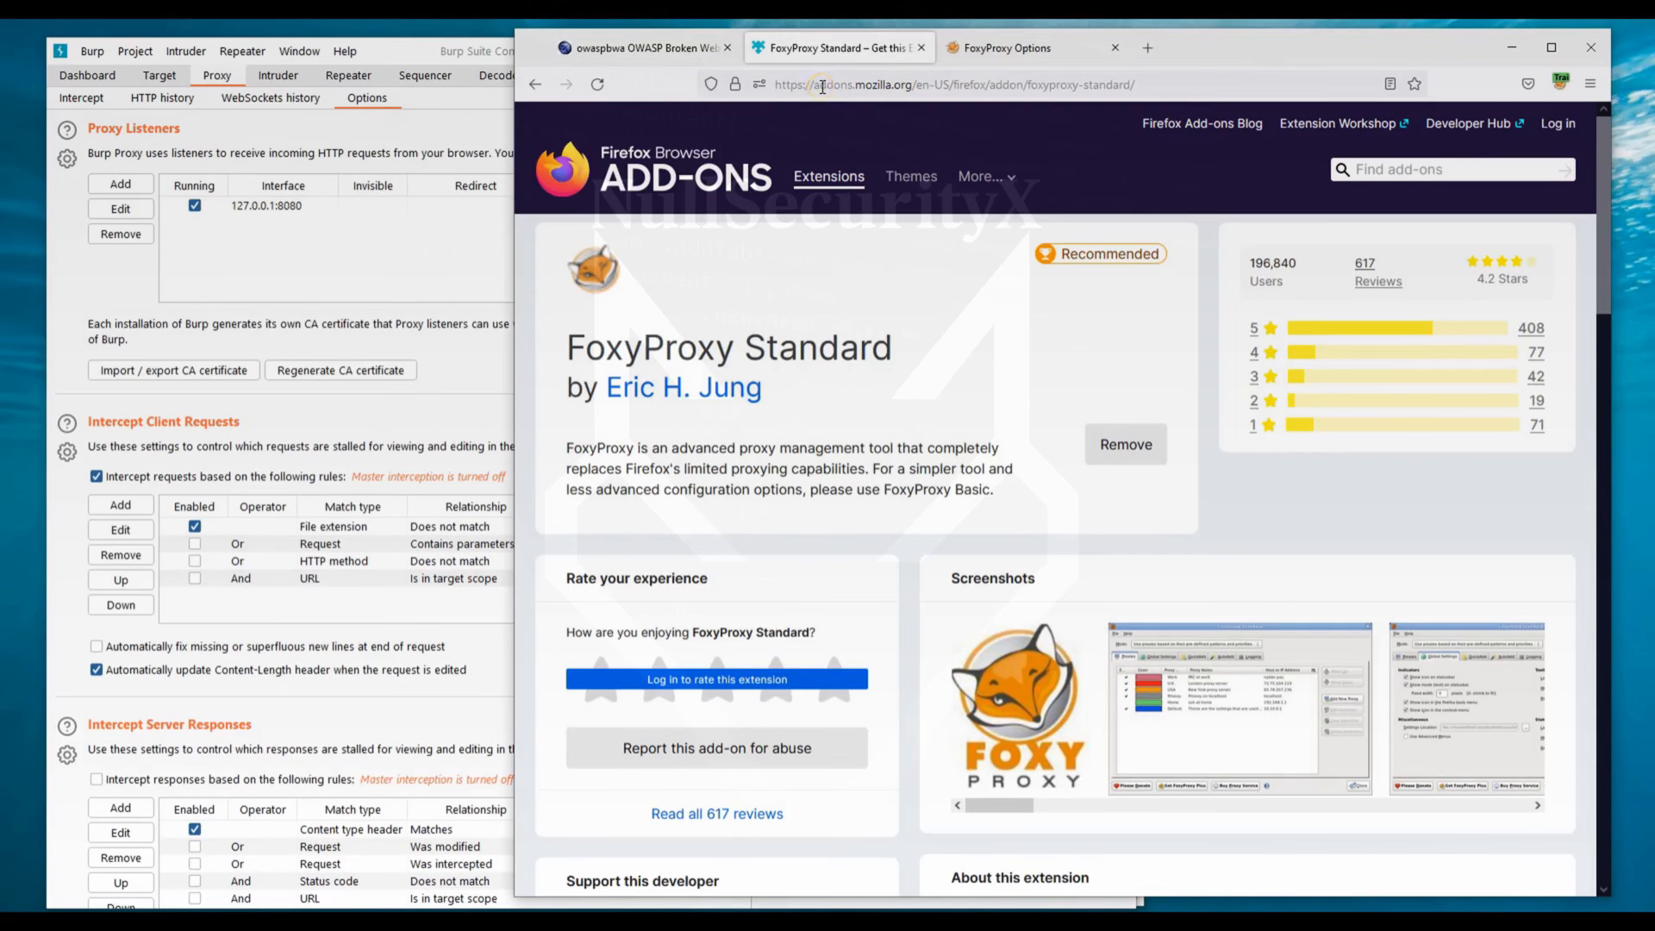
click(410, 49)
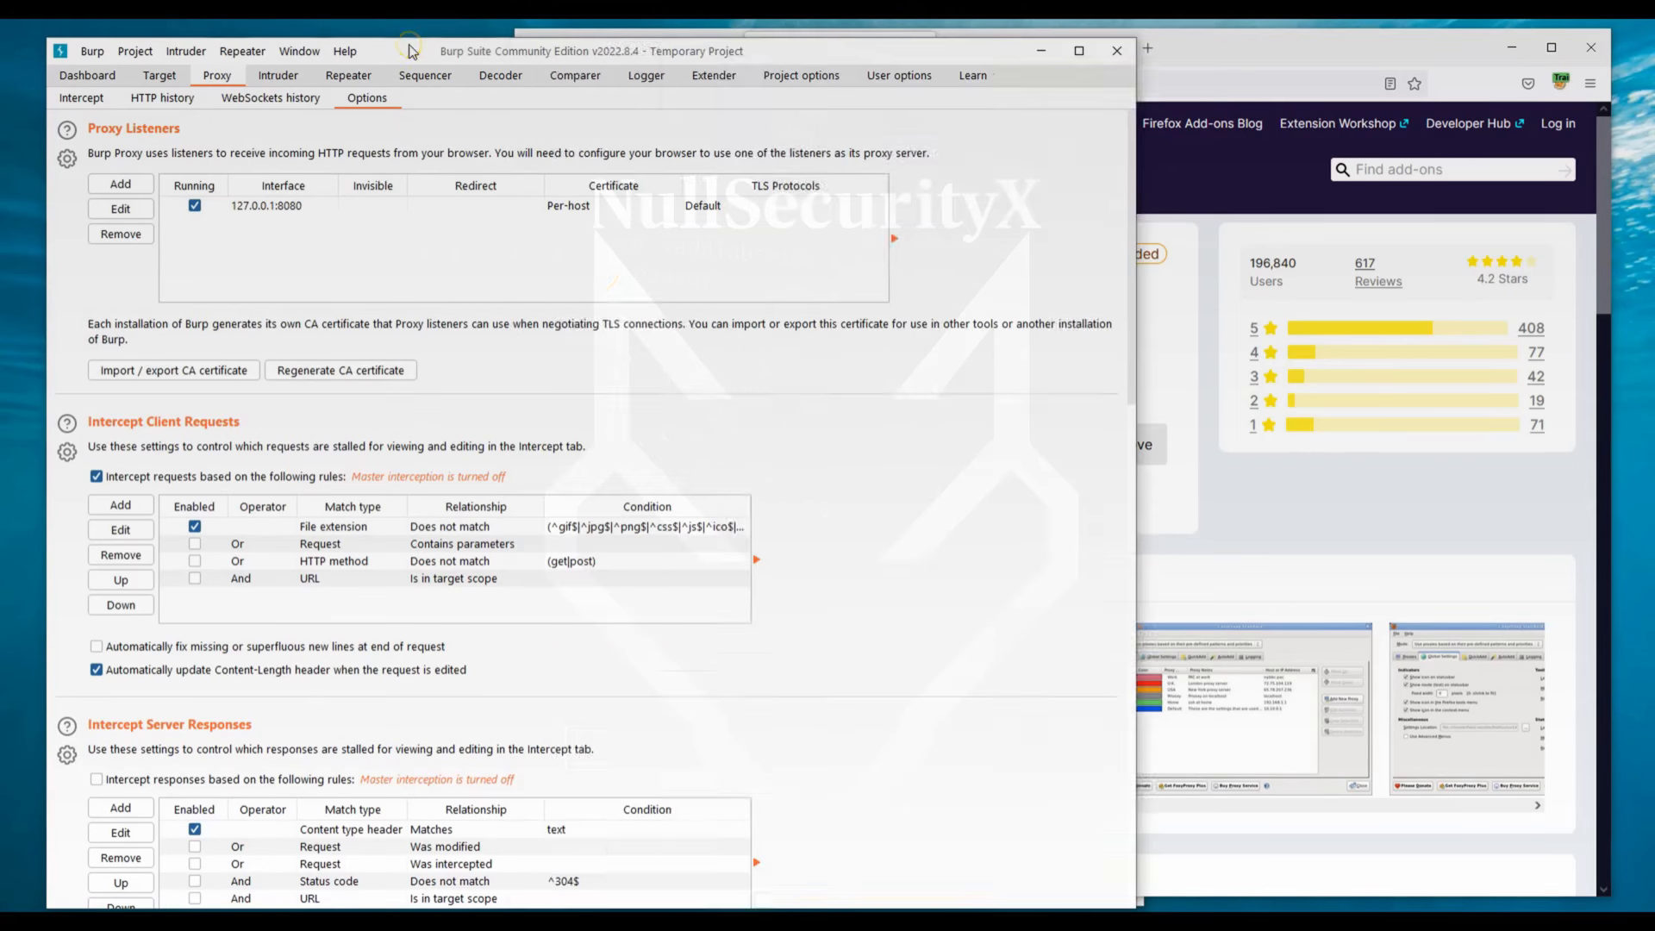
click(412, 50)
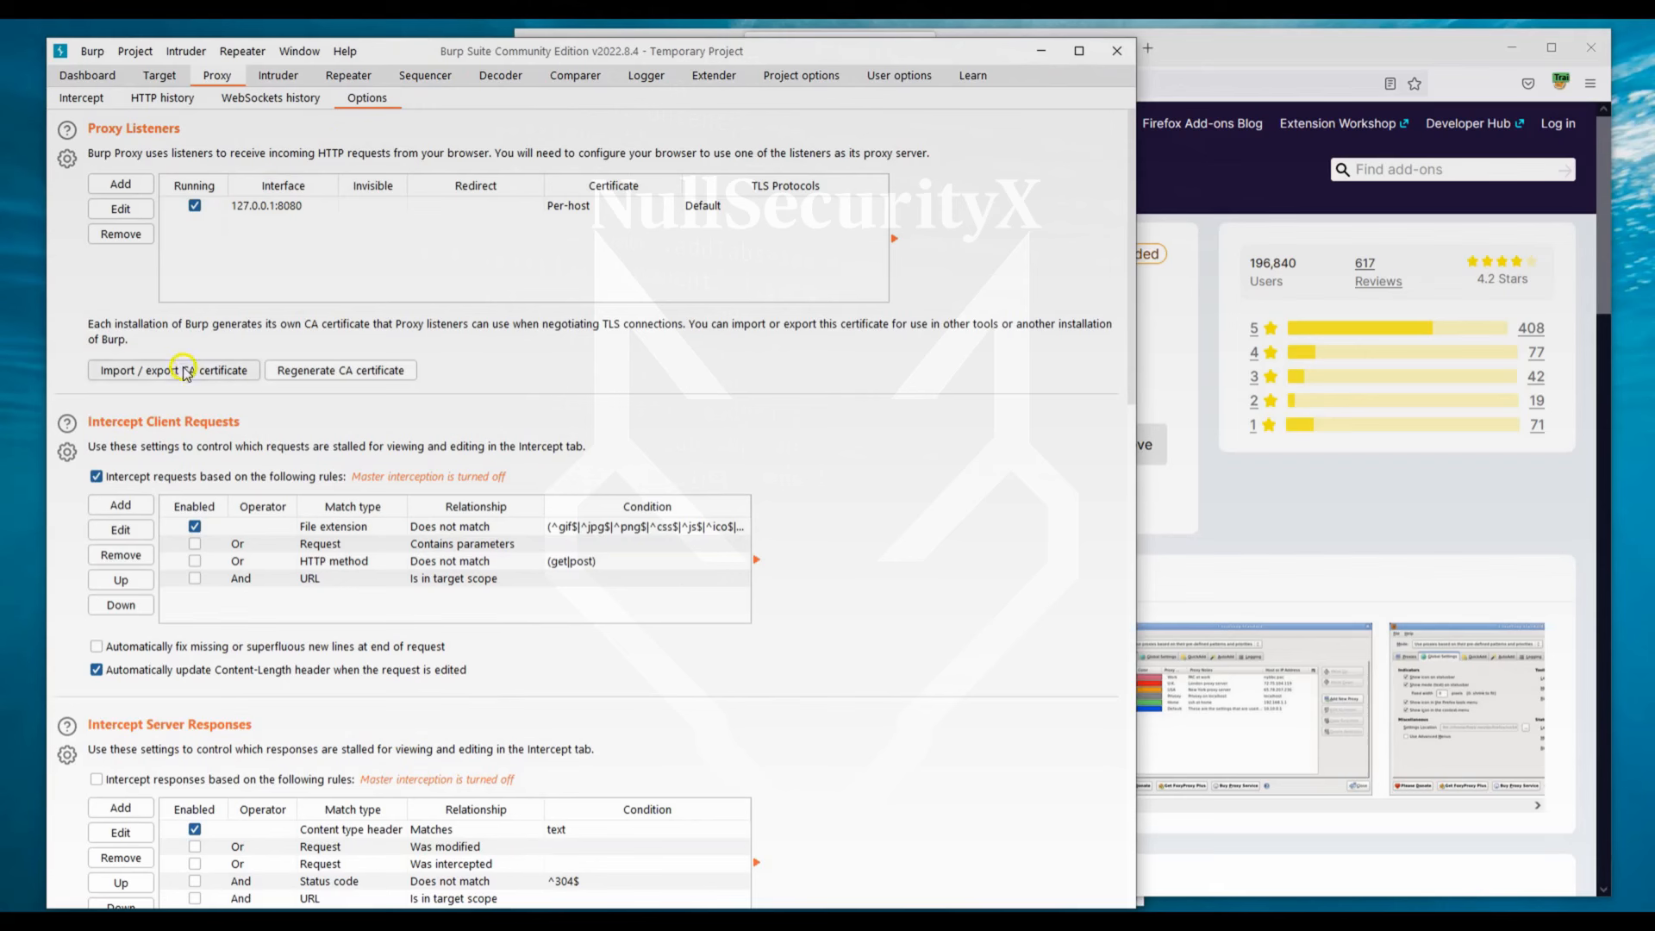
Start exporting Burp's CA certificate in DER format.
click(155, 375)
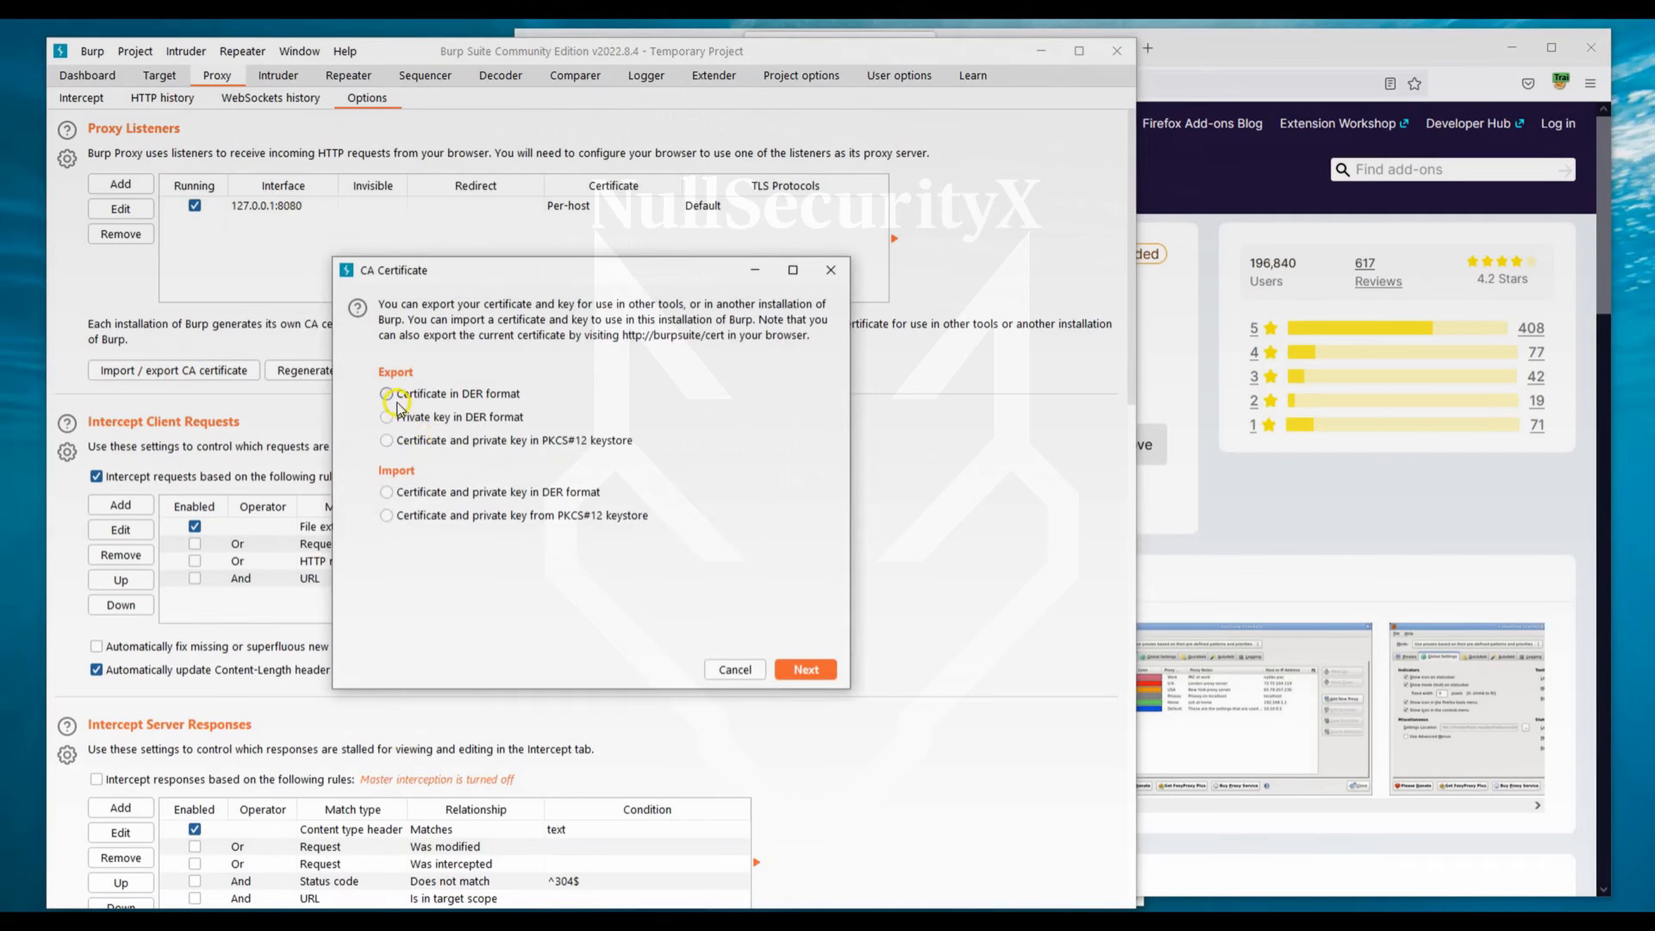
click(386, 395)
click(813, 669)
Choose a file named Burp.der in the Documents folder as the certificate's export destination.
click(664, 335)
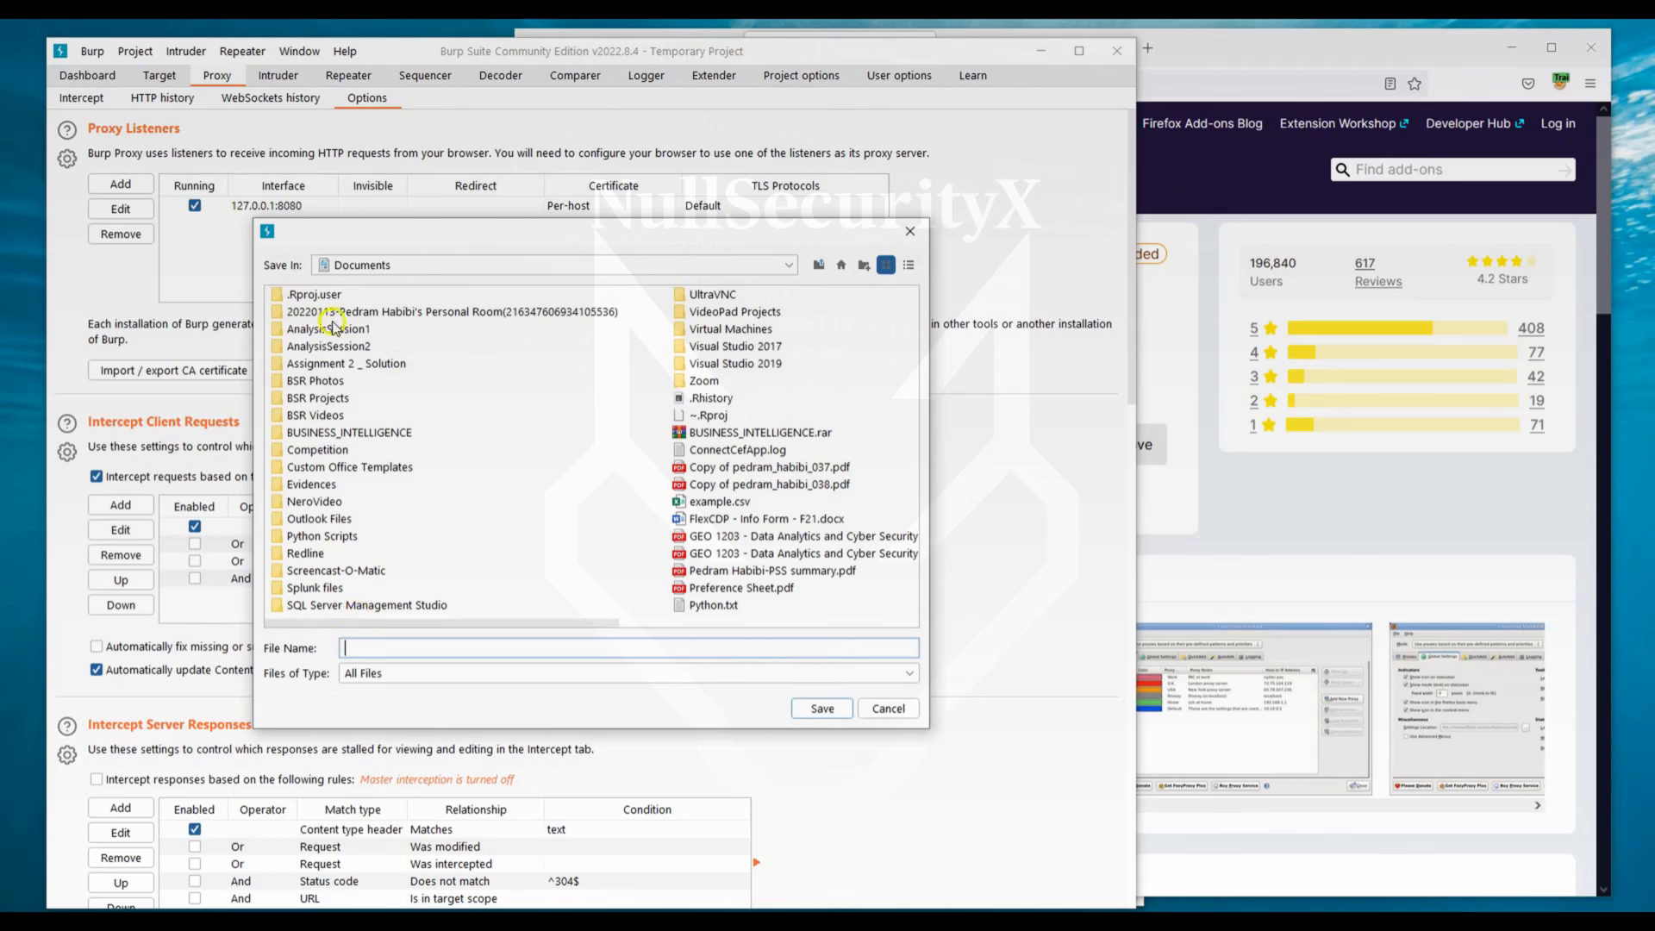
click(787, 264)
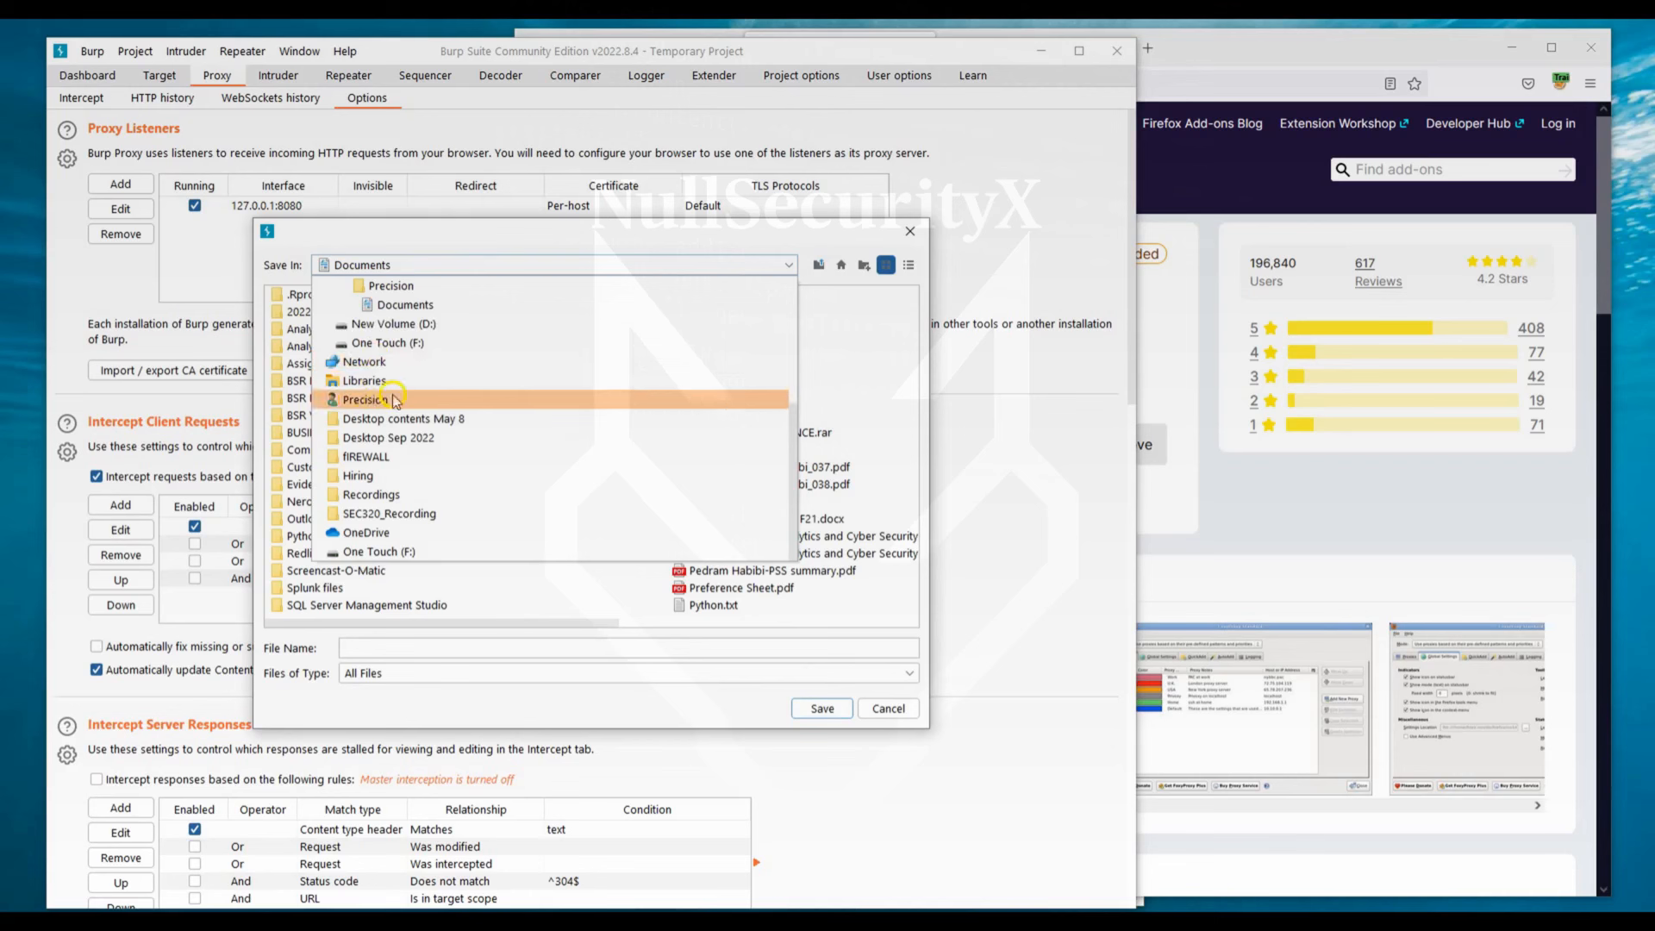
click(405, 306)
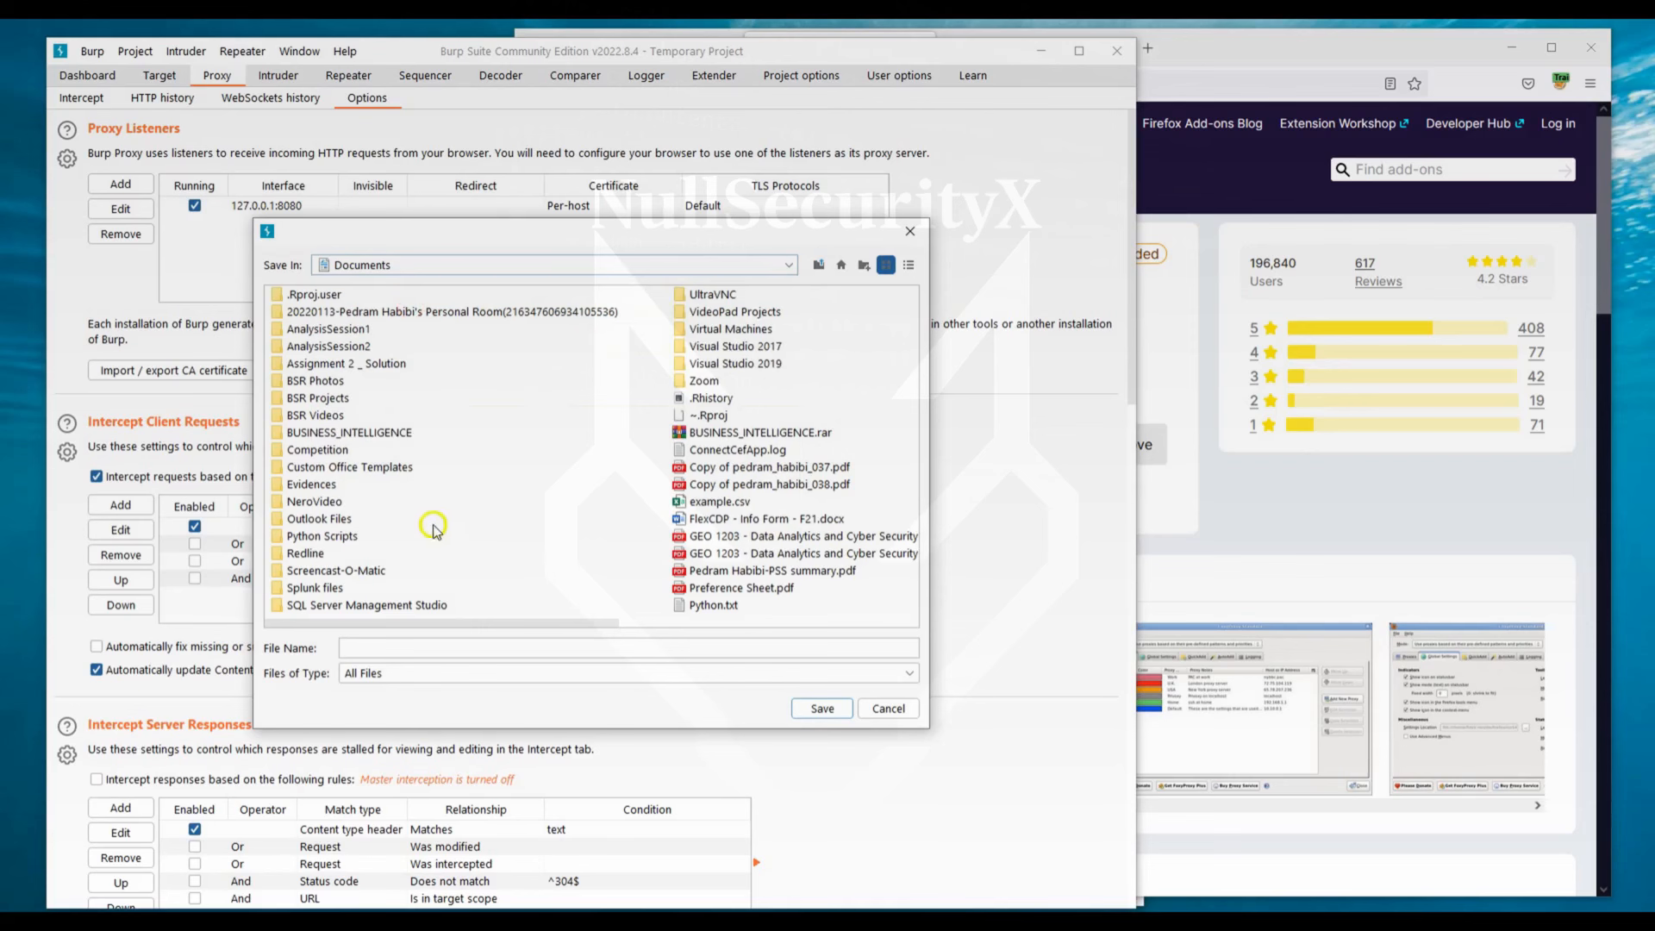
click(363, 645)
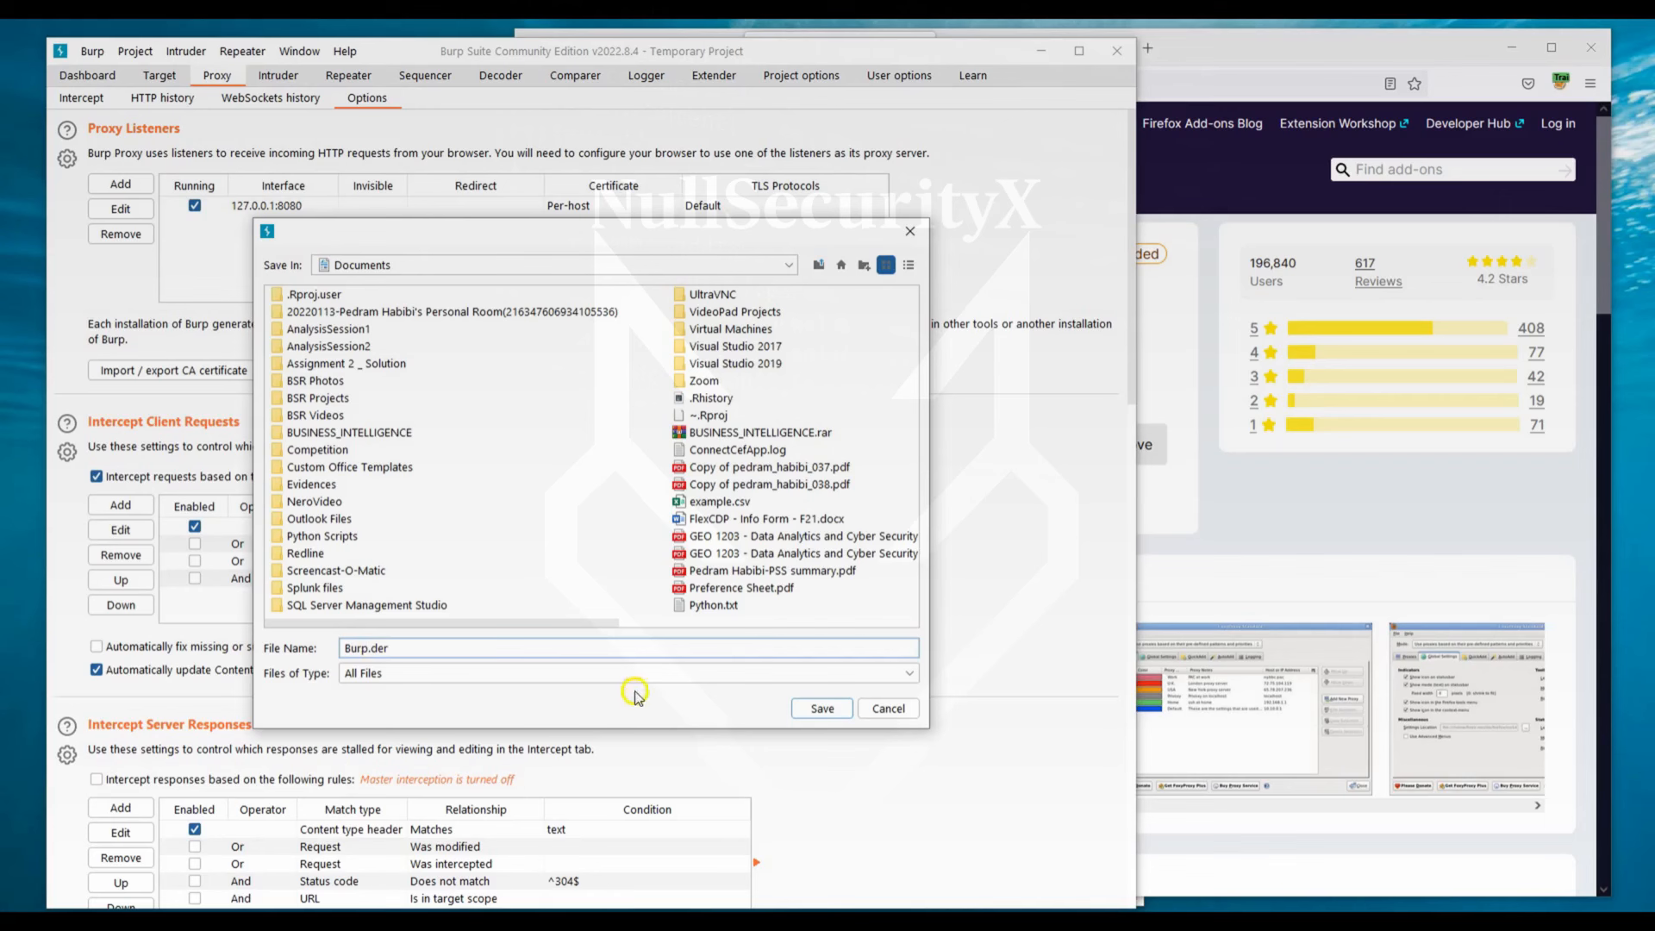
click(820, 708)
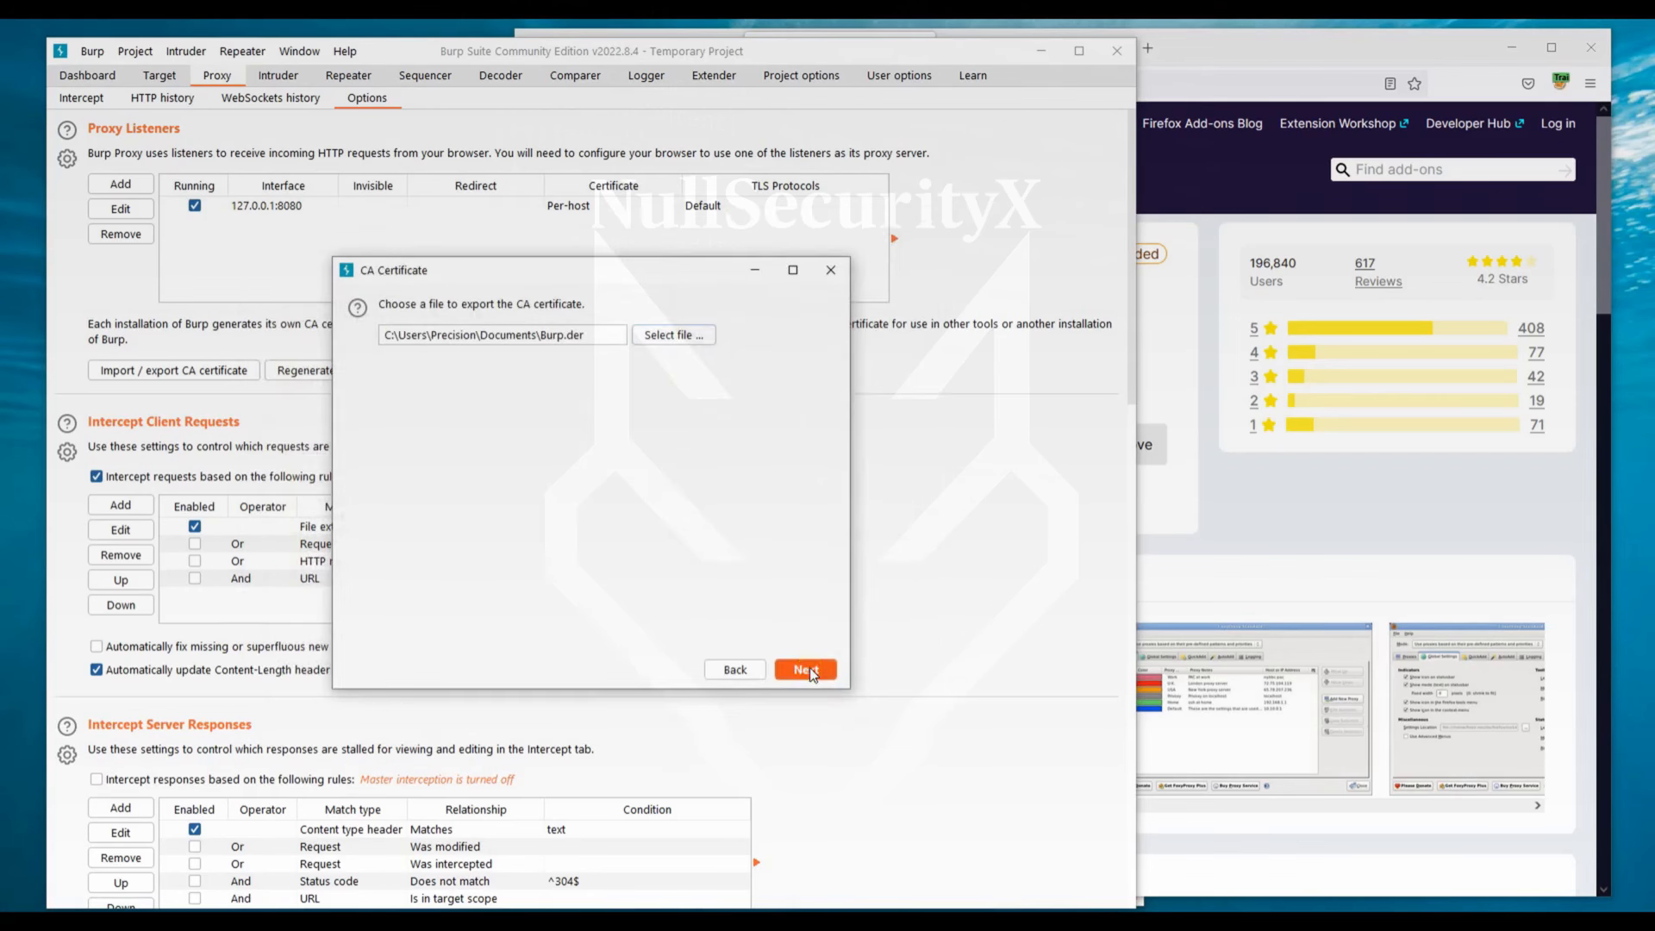
Complete the CA certificate export to Burp.der and close the export wizard.
click(810, 671)
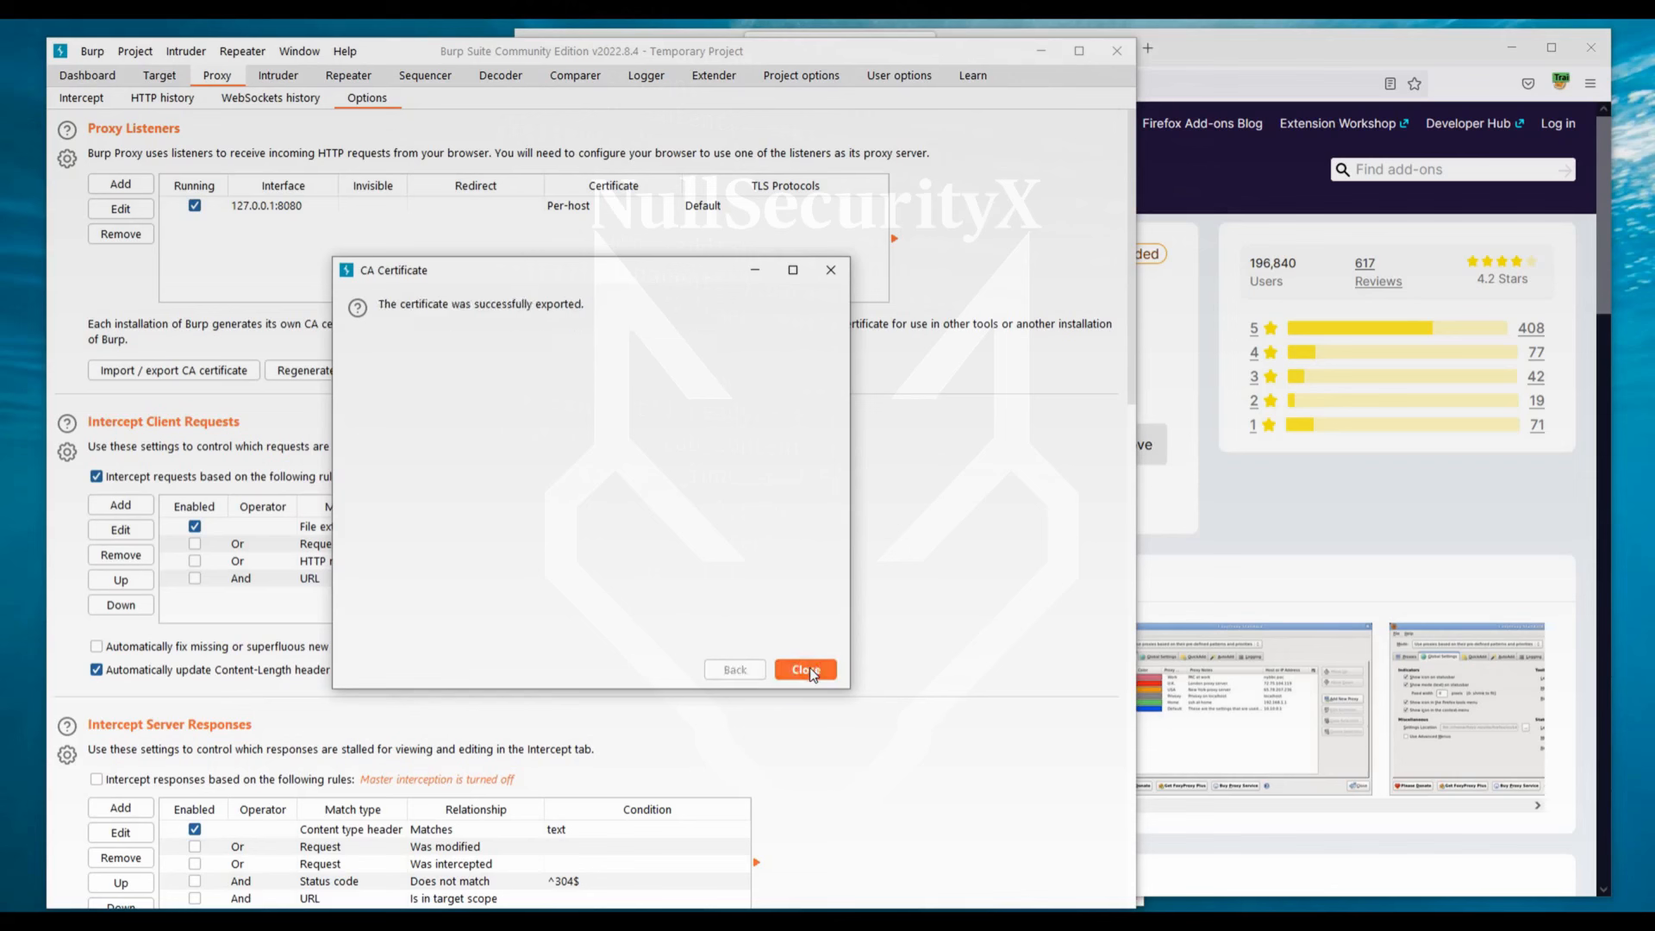
click(806, 669)
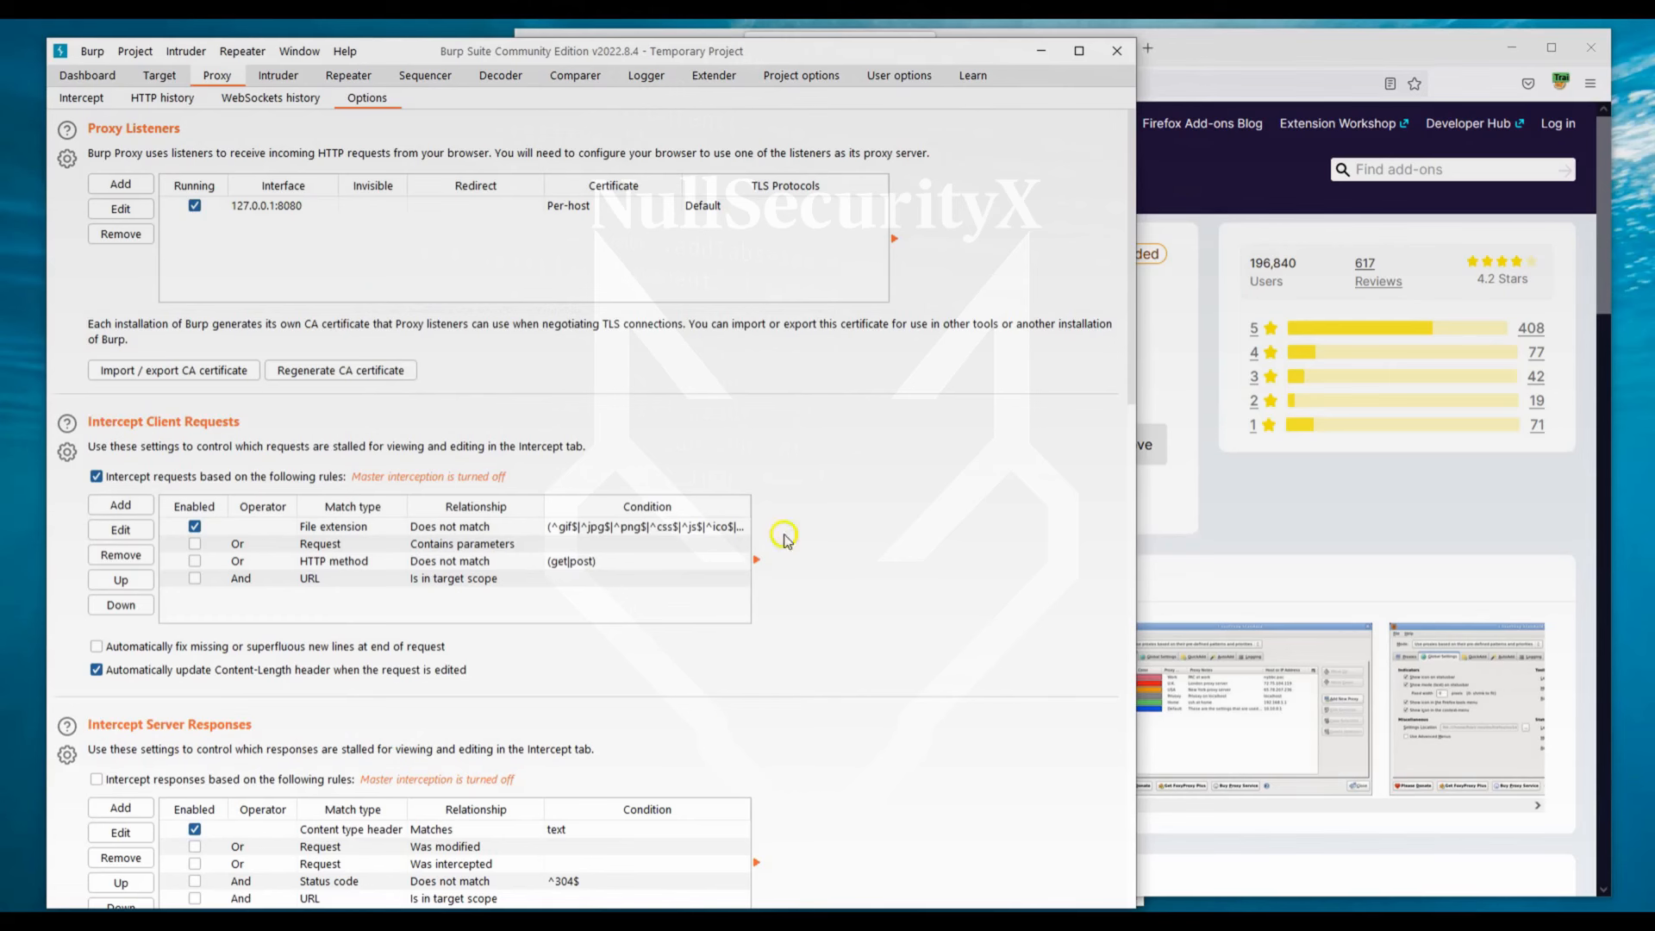
Switch to Firefox, search its settings for "certificate" and open the Certificate Manager.
click(1252, 48)
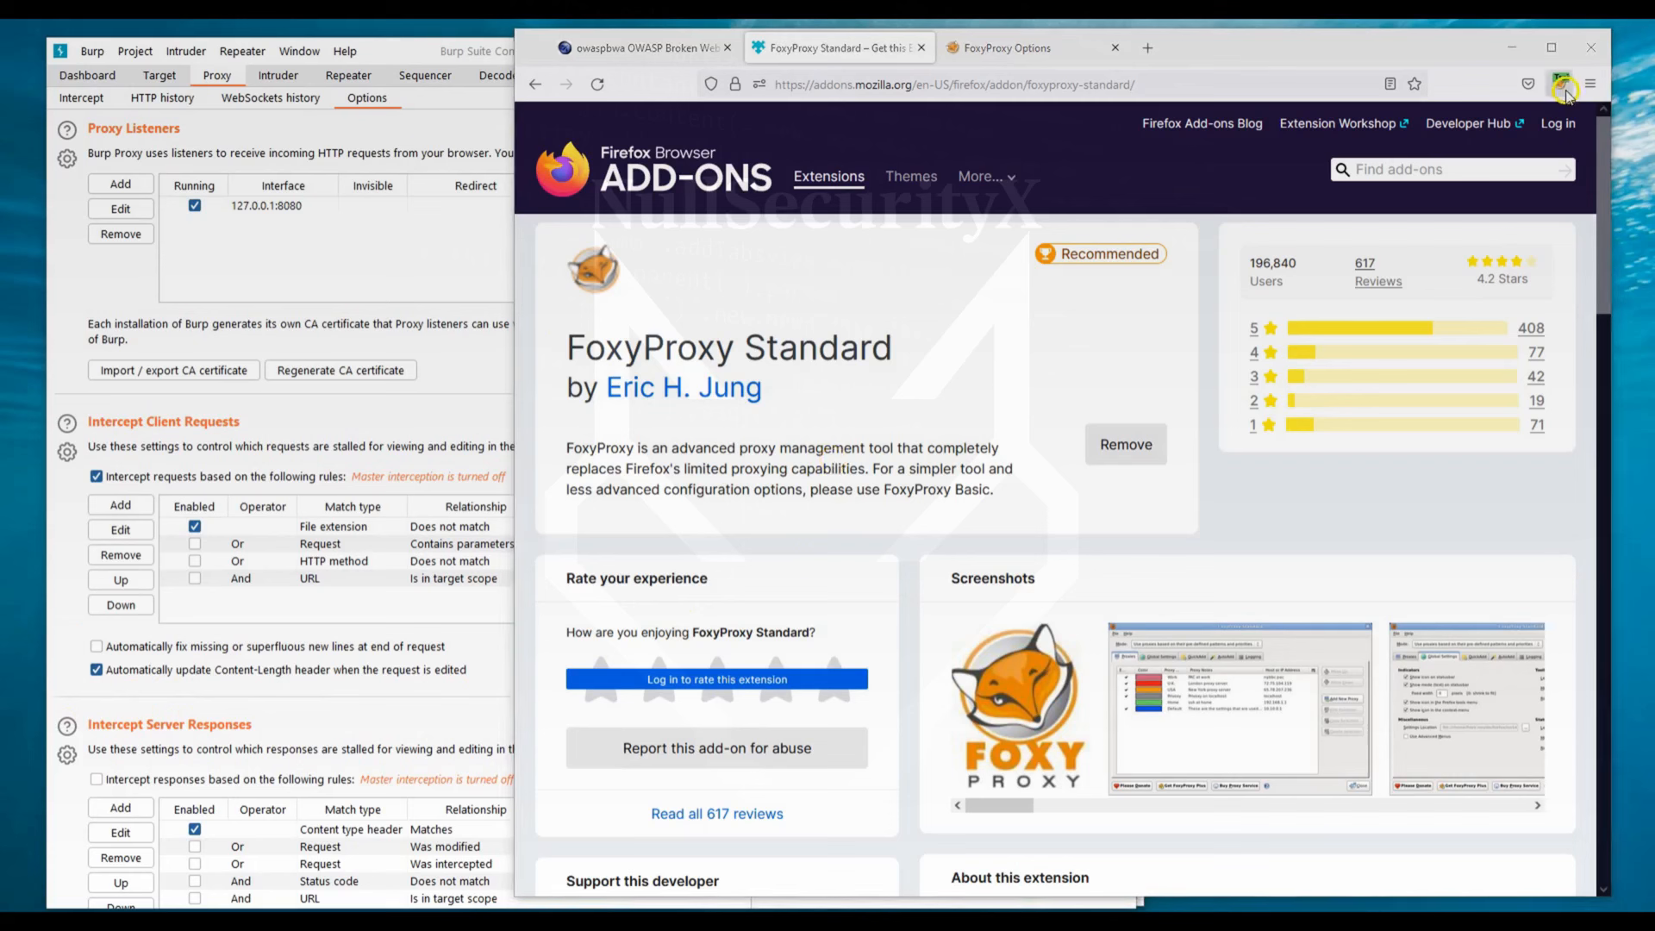
click(1590, 84)
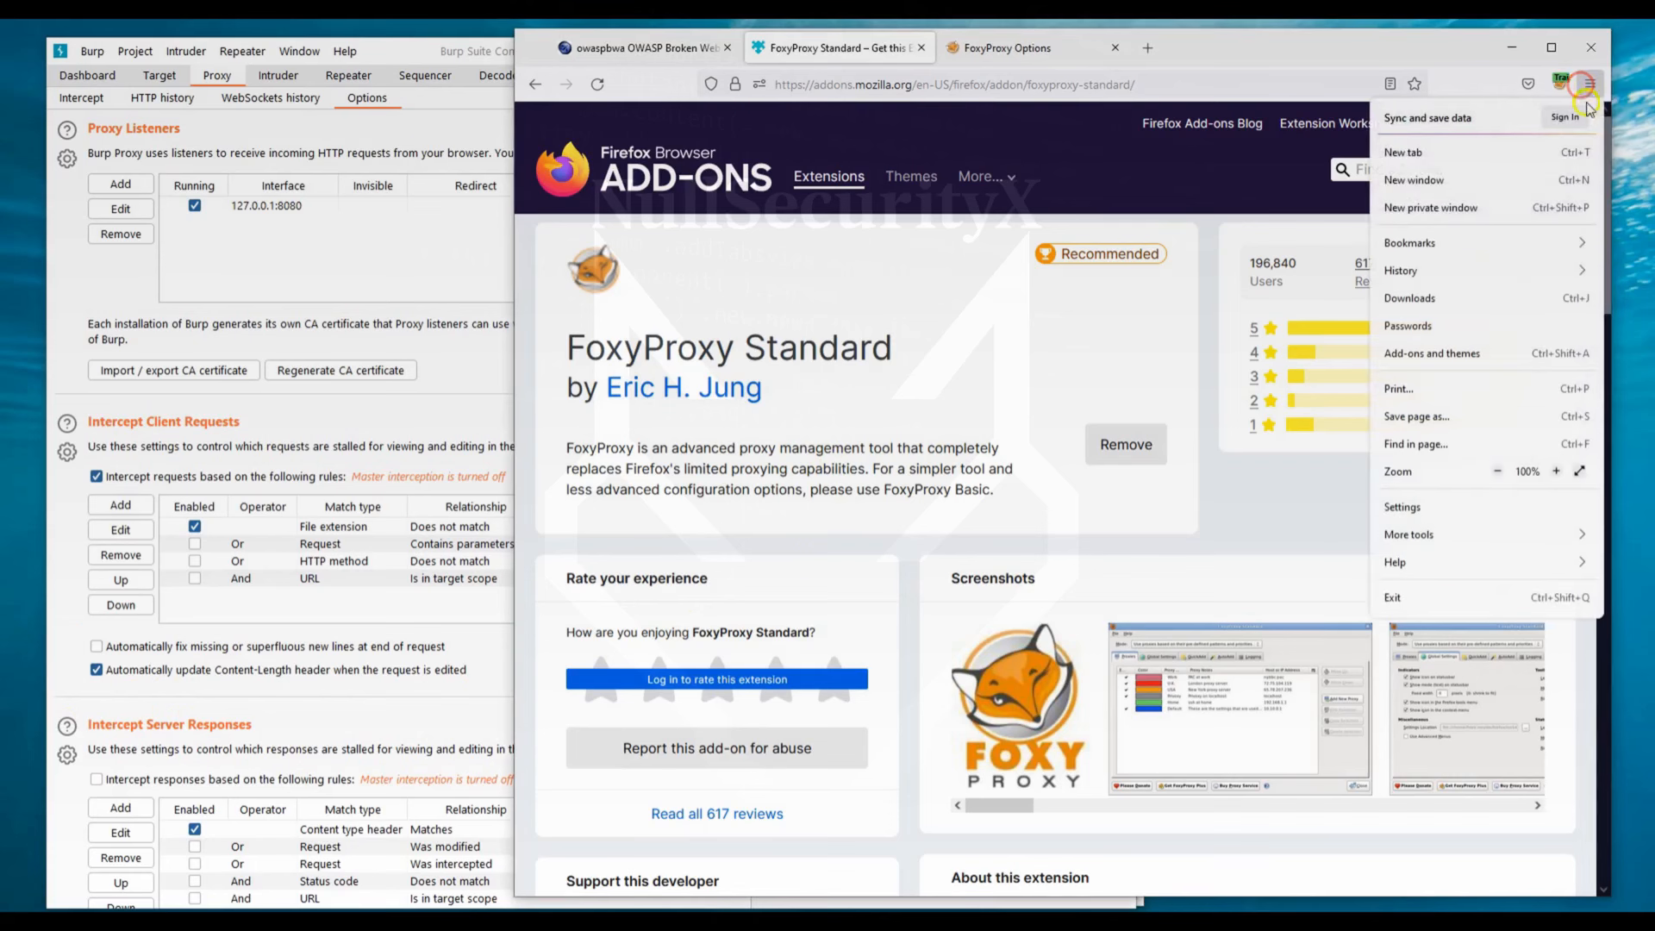
click(1456, 500)
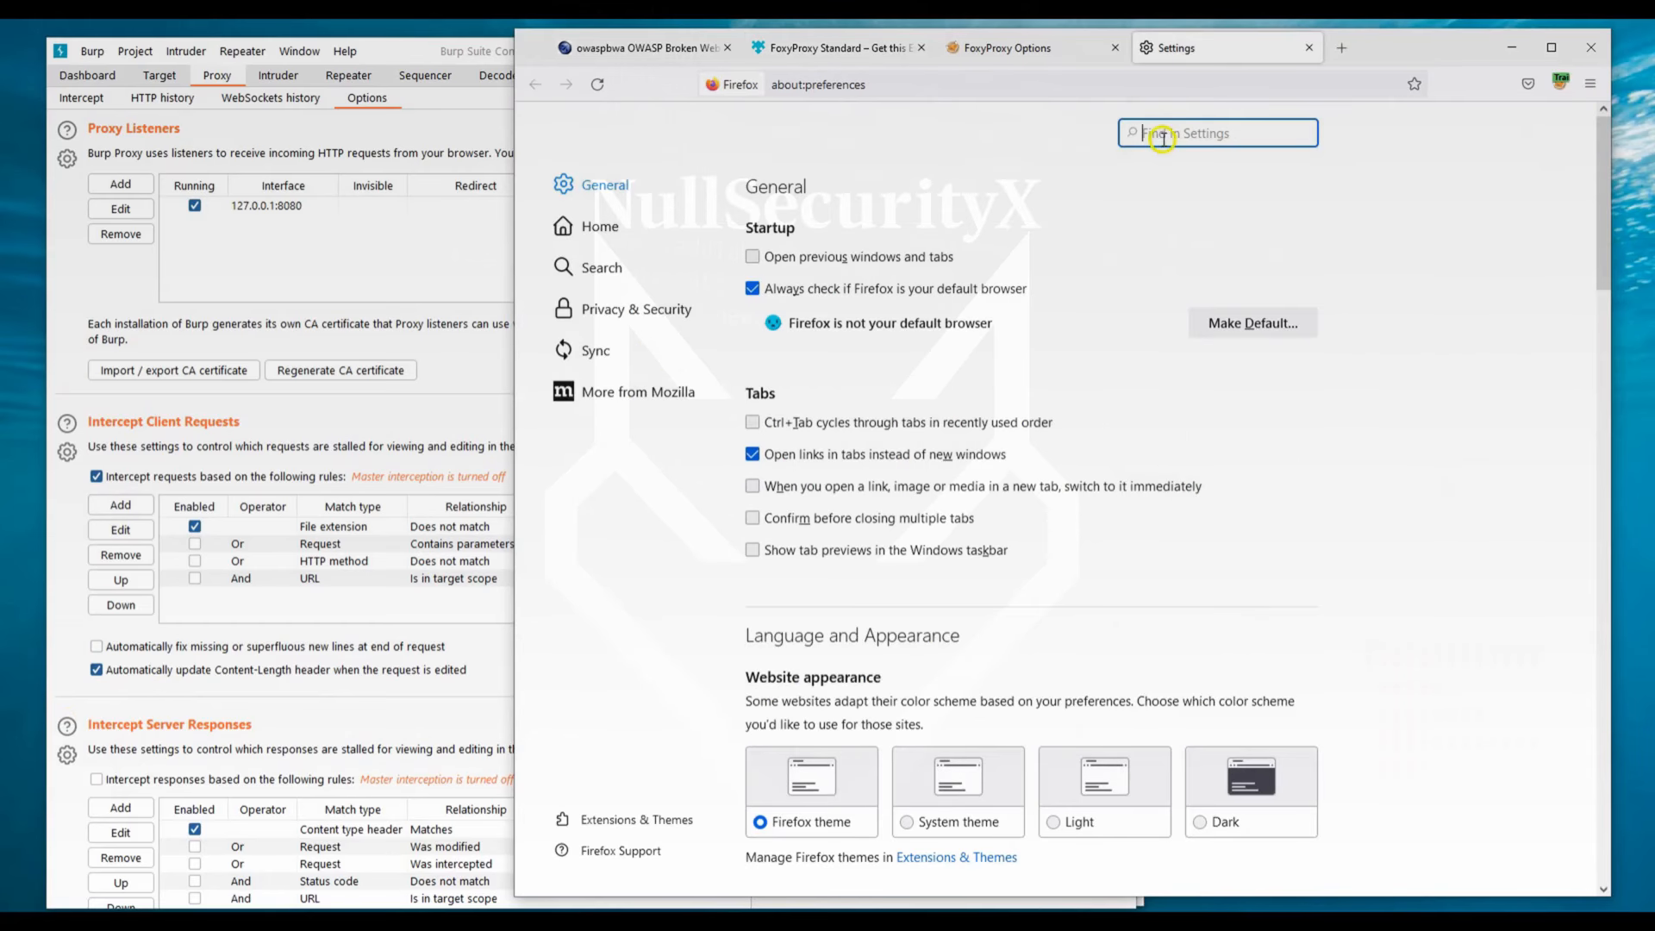
text(cer)
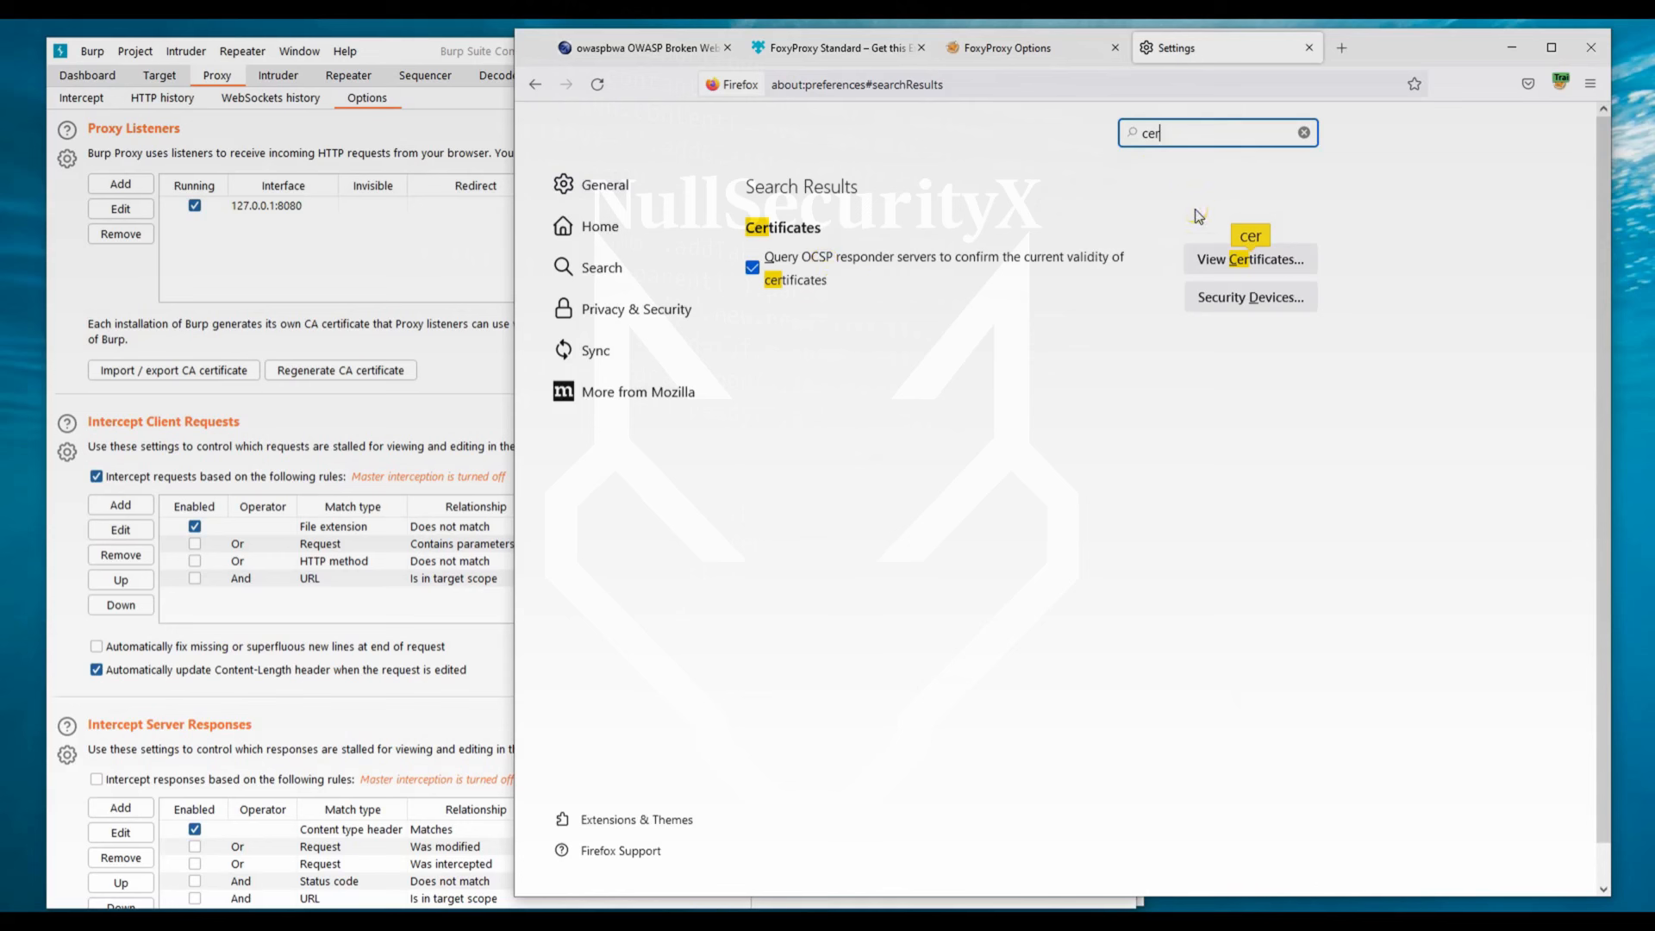
text(tificate)
click(1235, 261)
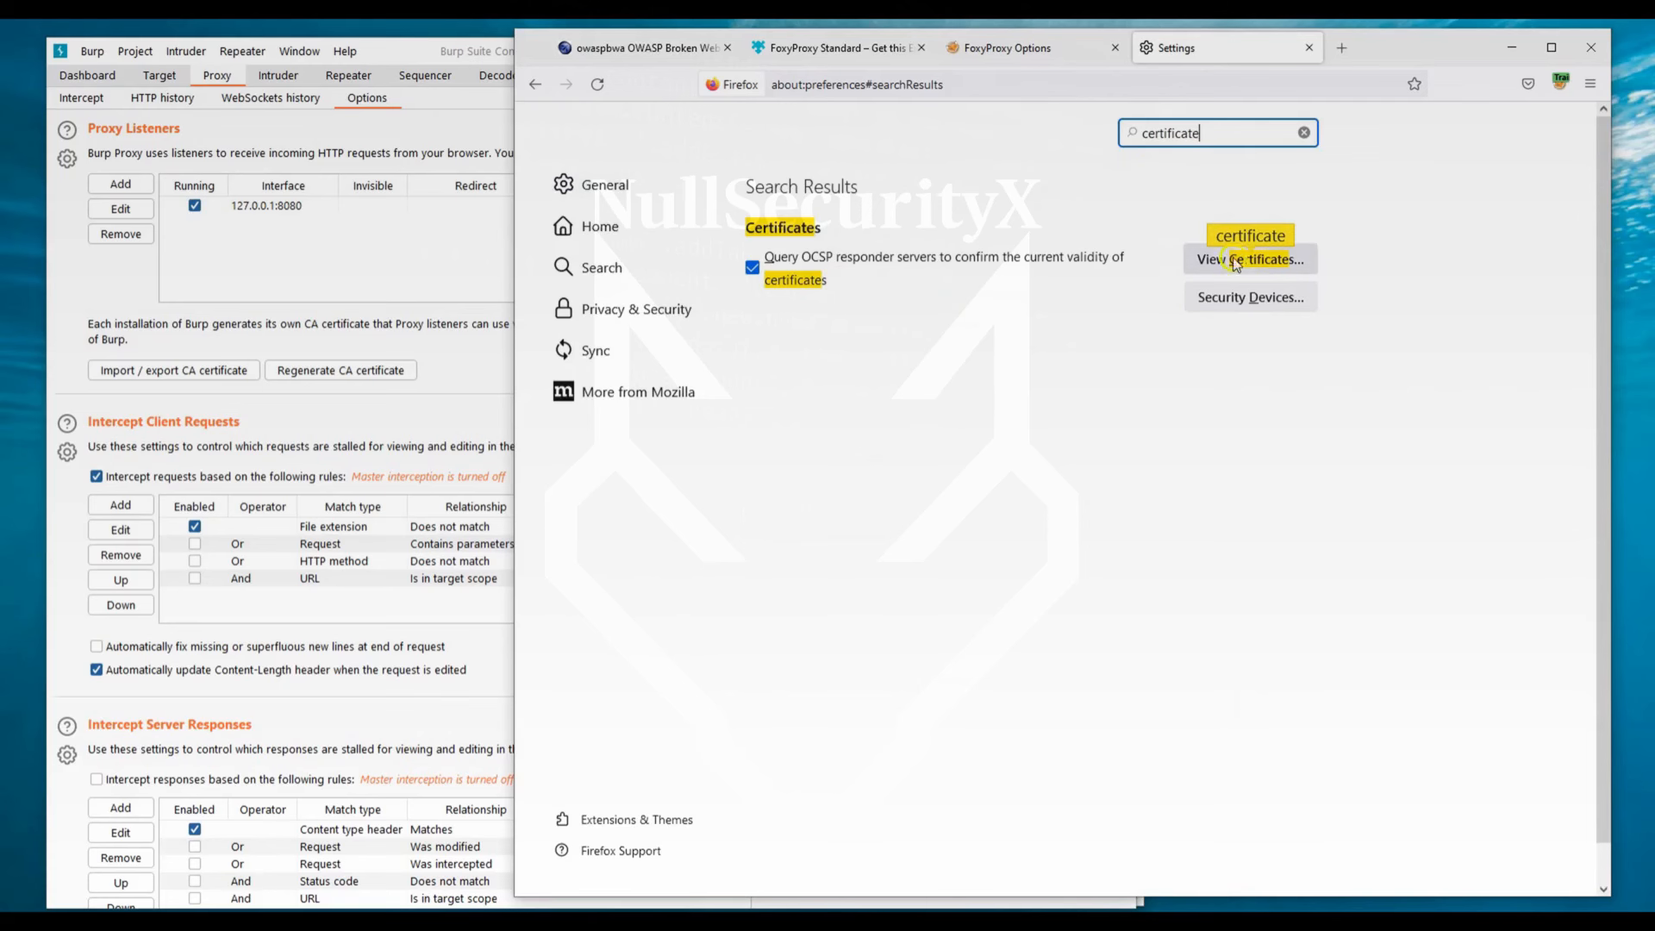
click(1247, 259)
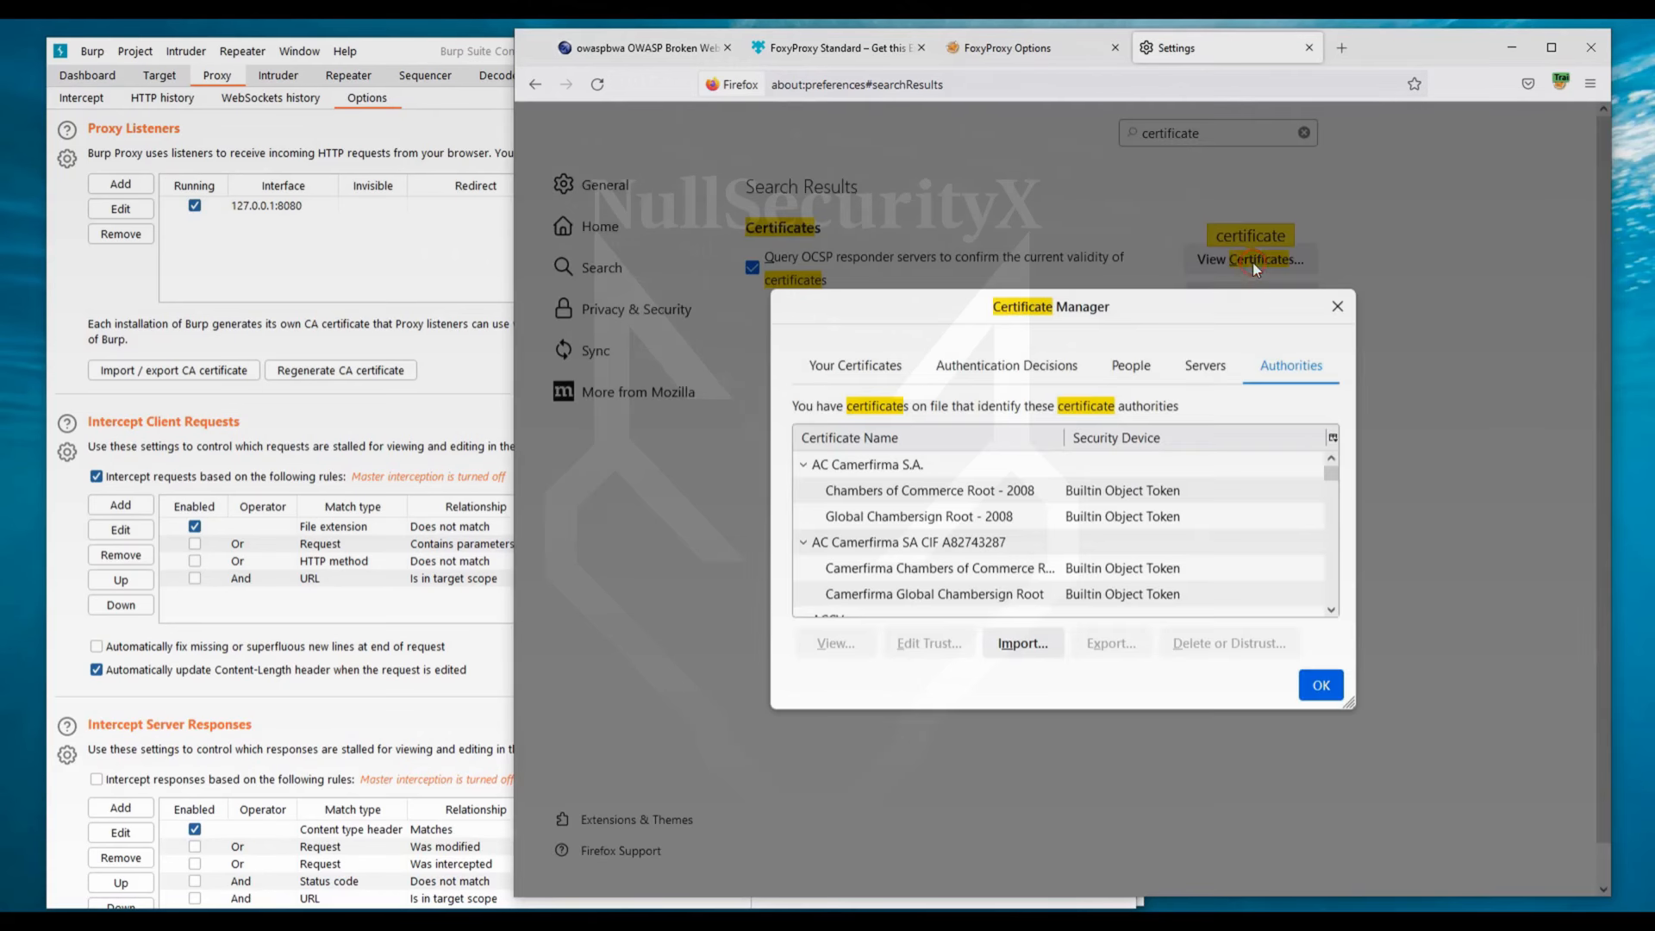
Import Burp.der from the Documents folder as a certificate authority.
click(1027, 646)
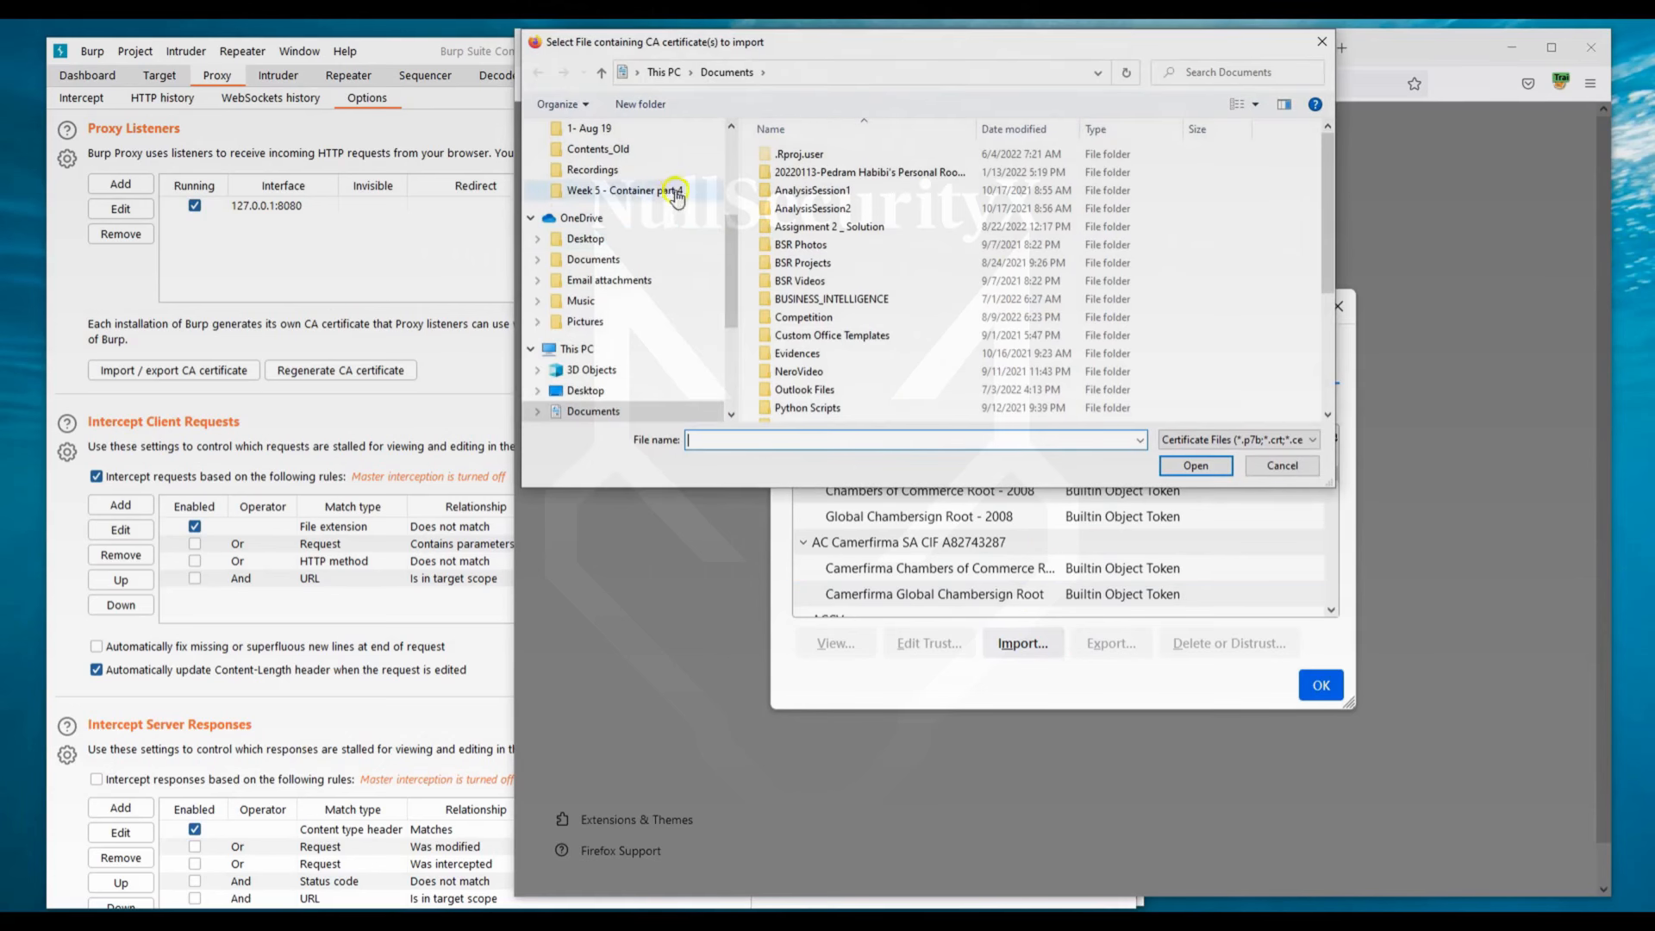
click(717, 148)
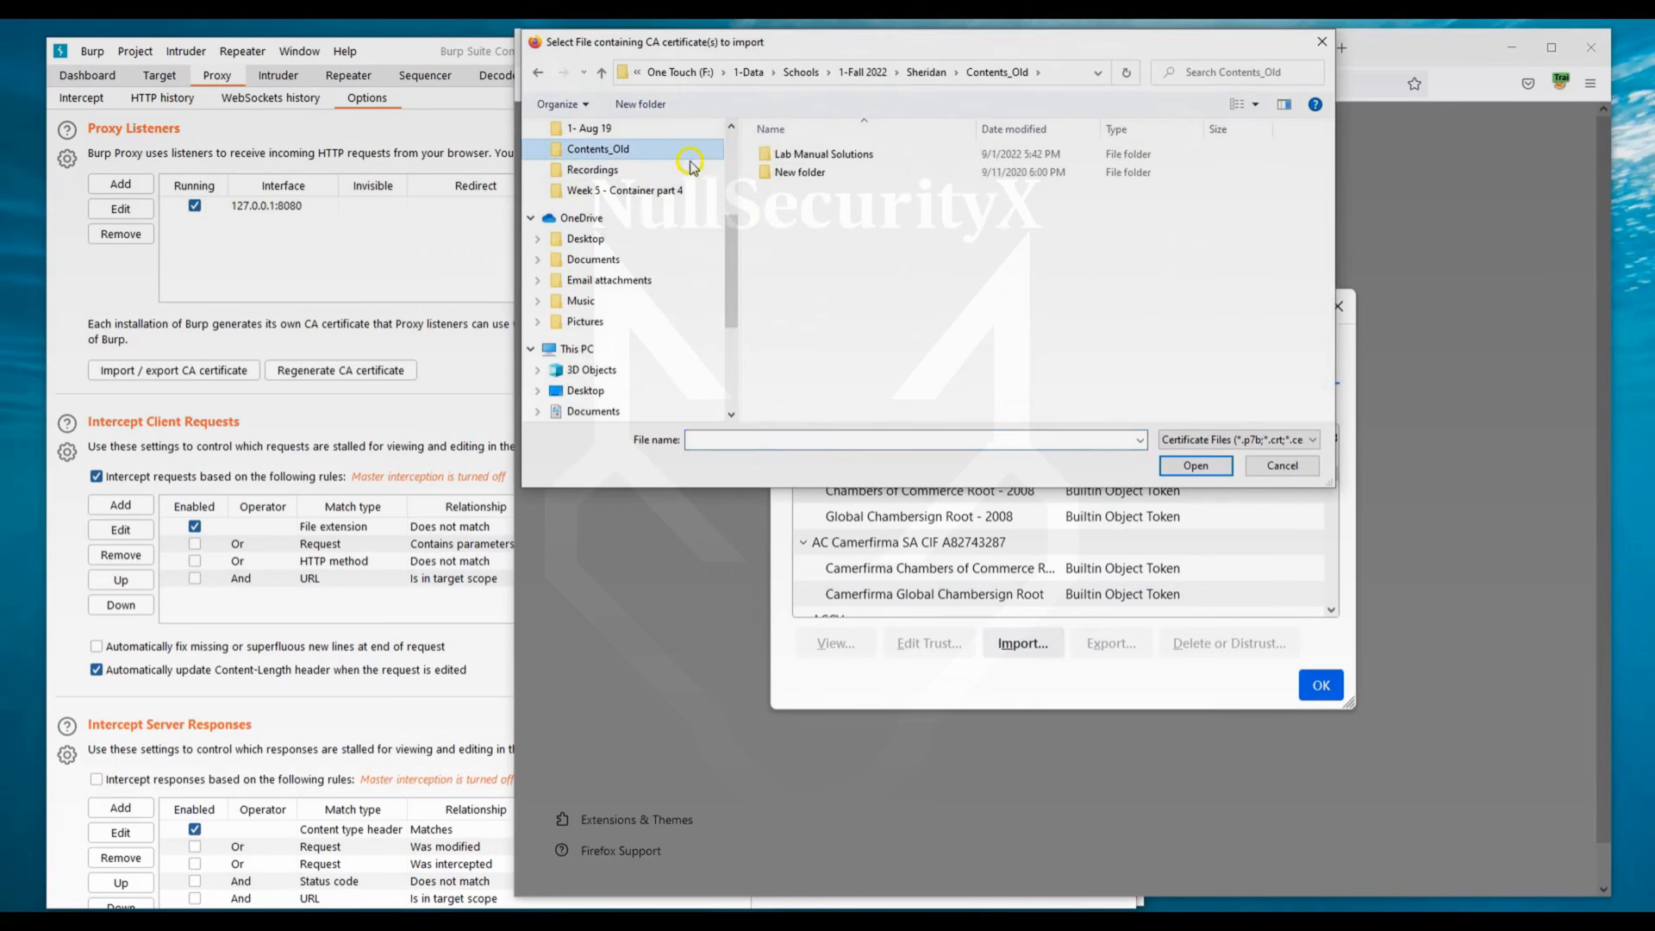
scroll(728, 142, up, 4)
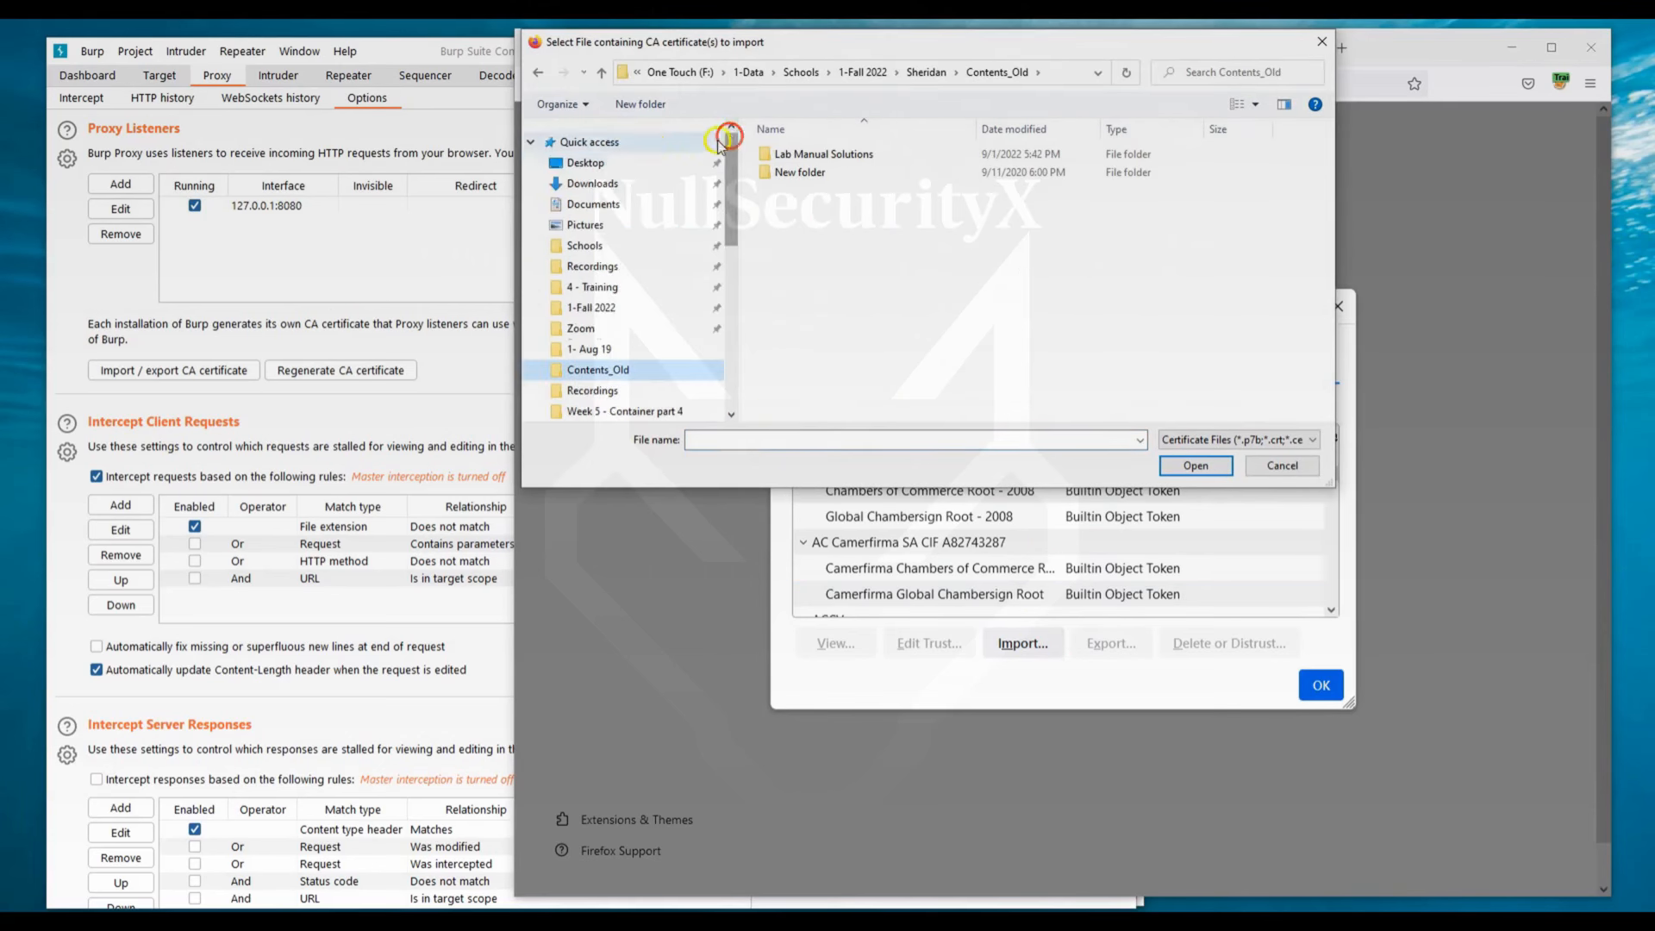
click(630, 205)
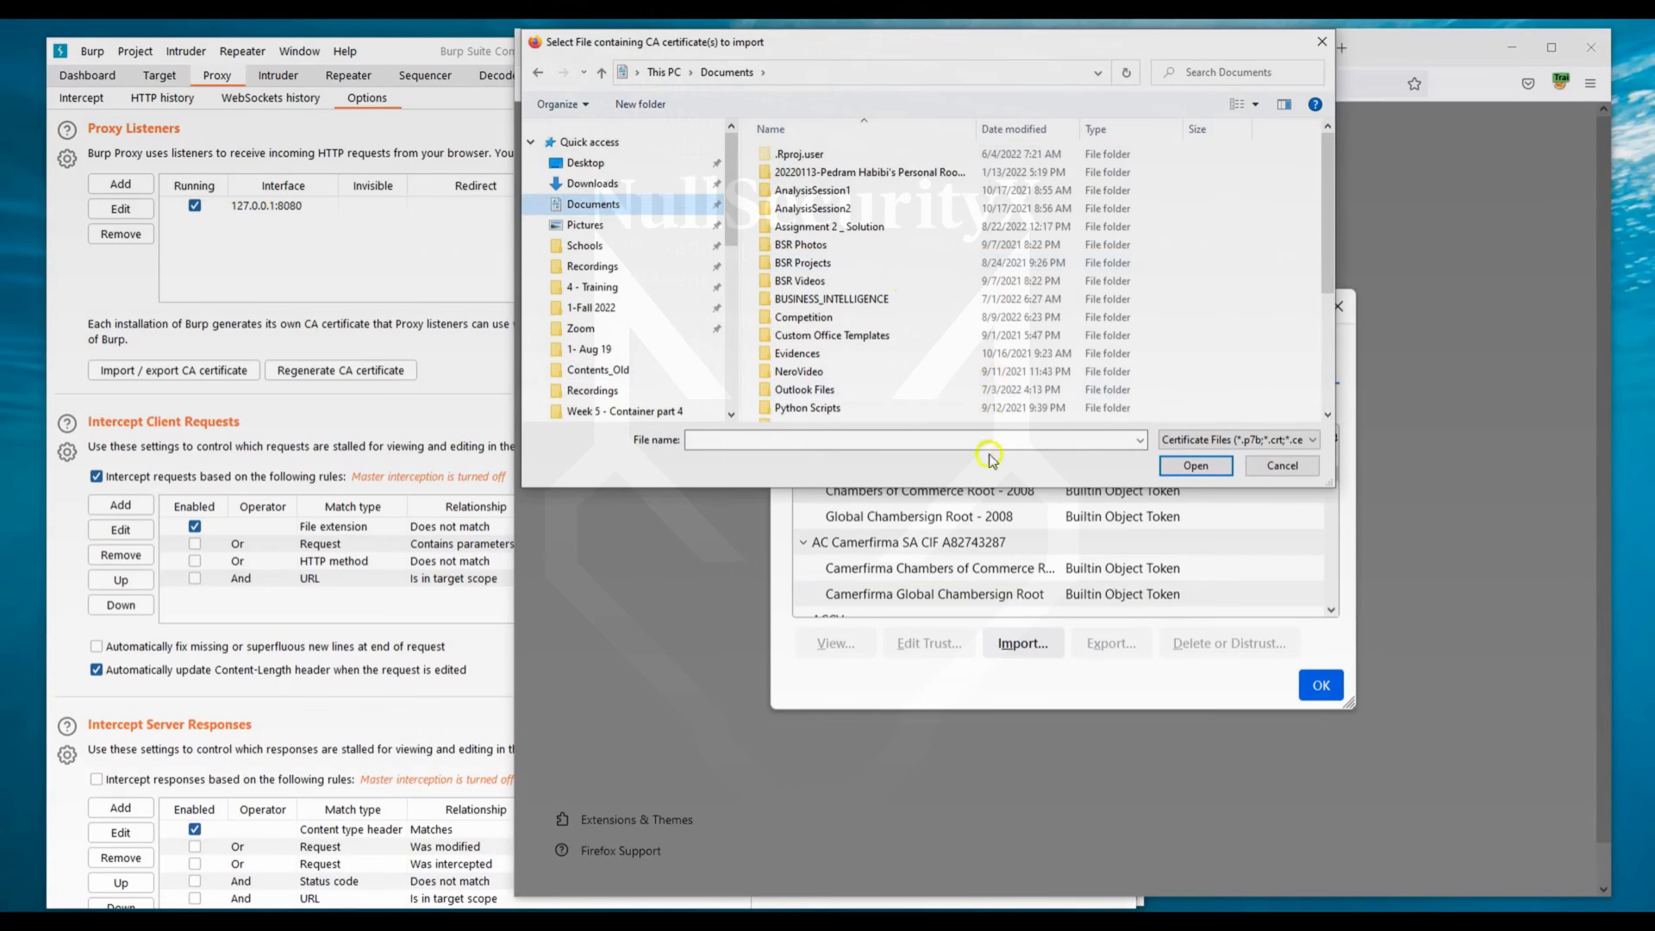
drag(941, 488, 853, 752)
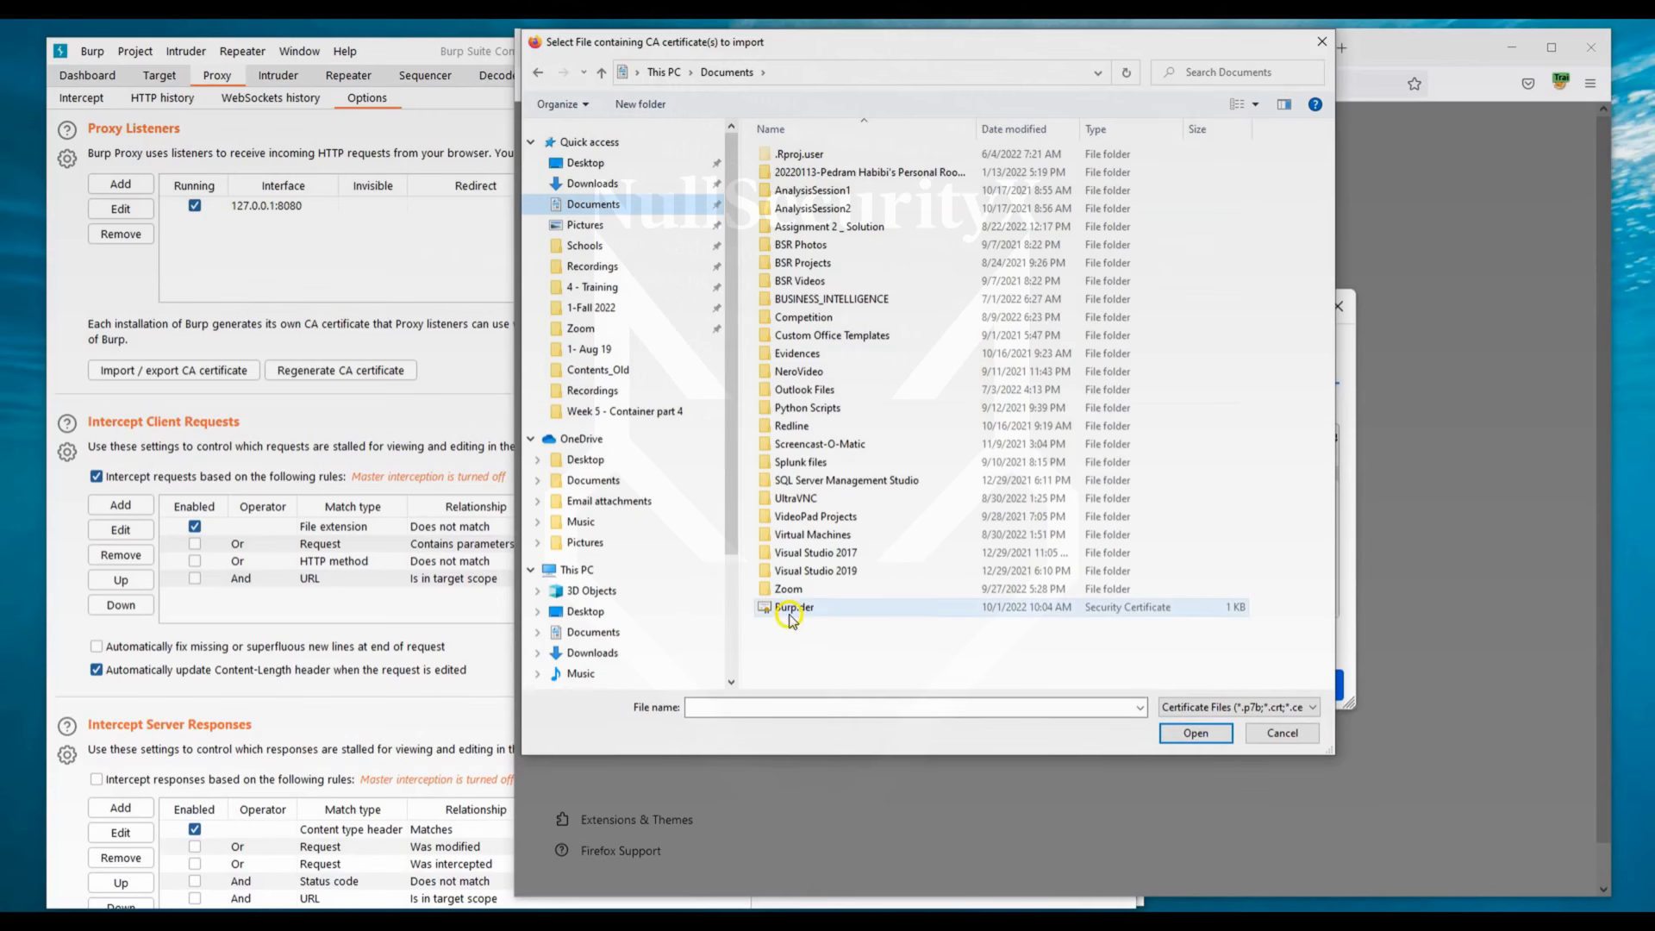
double_click(791, 607)
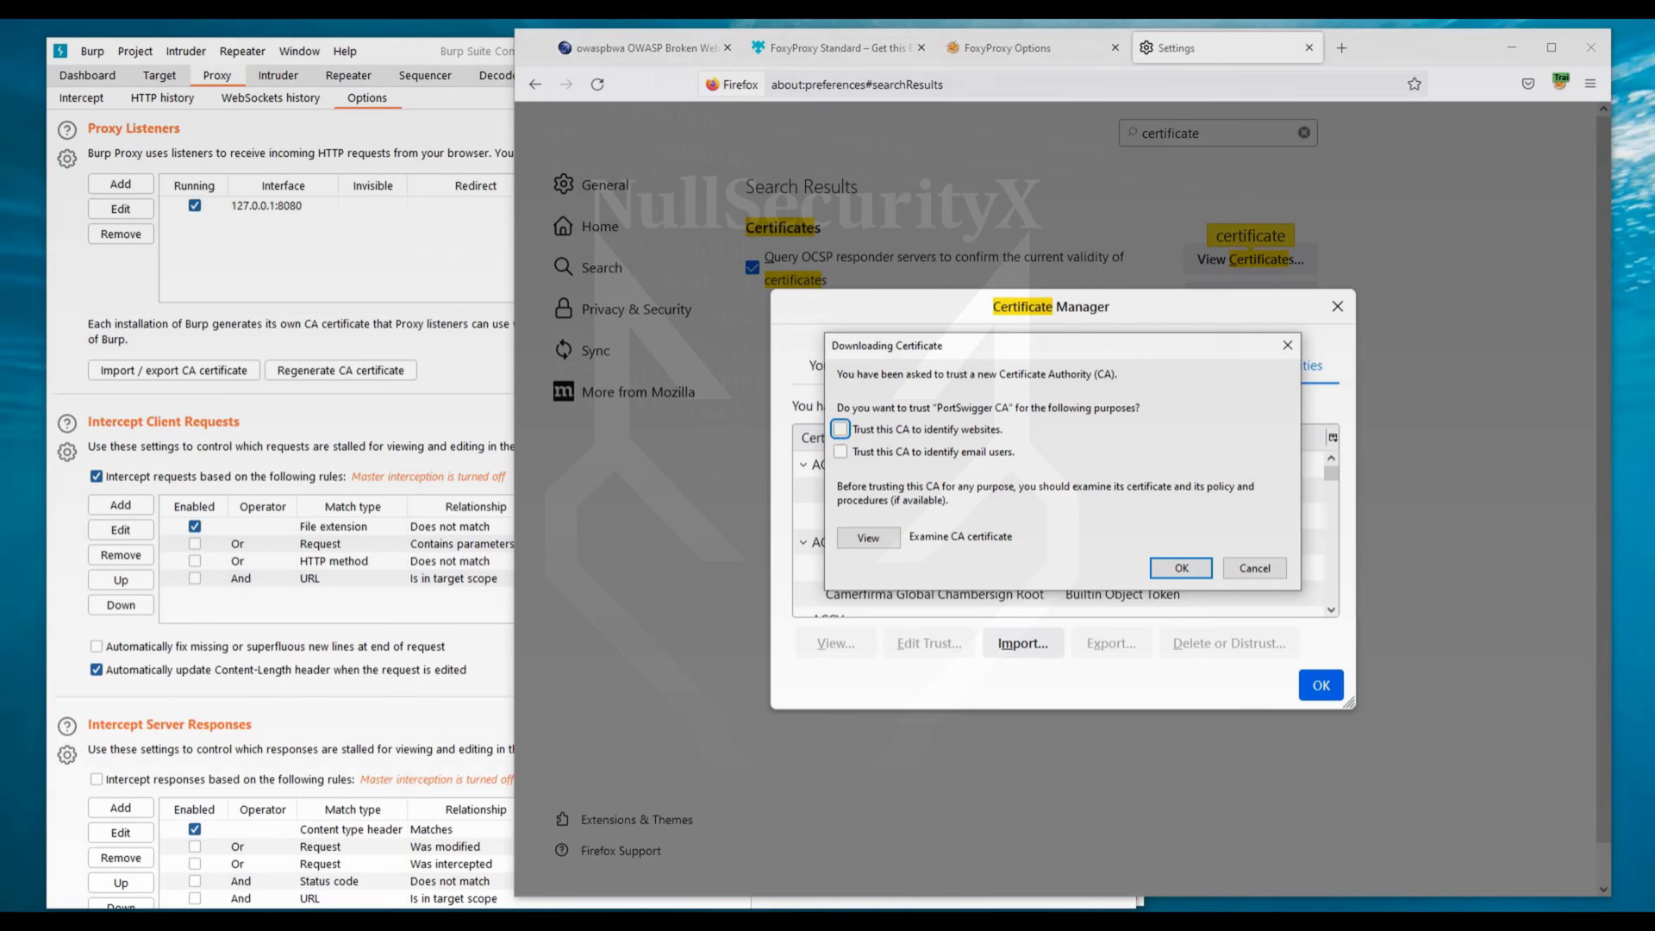
Trust the PortSwigger CA to identify websites and email users, and close the Certificate Manager after browsing the authorities list.
click(841, 428)
click(840, 451)
click(1180, 567)
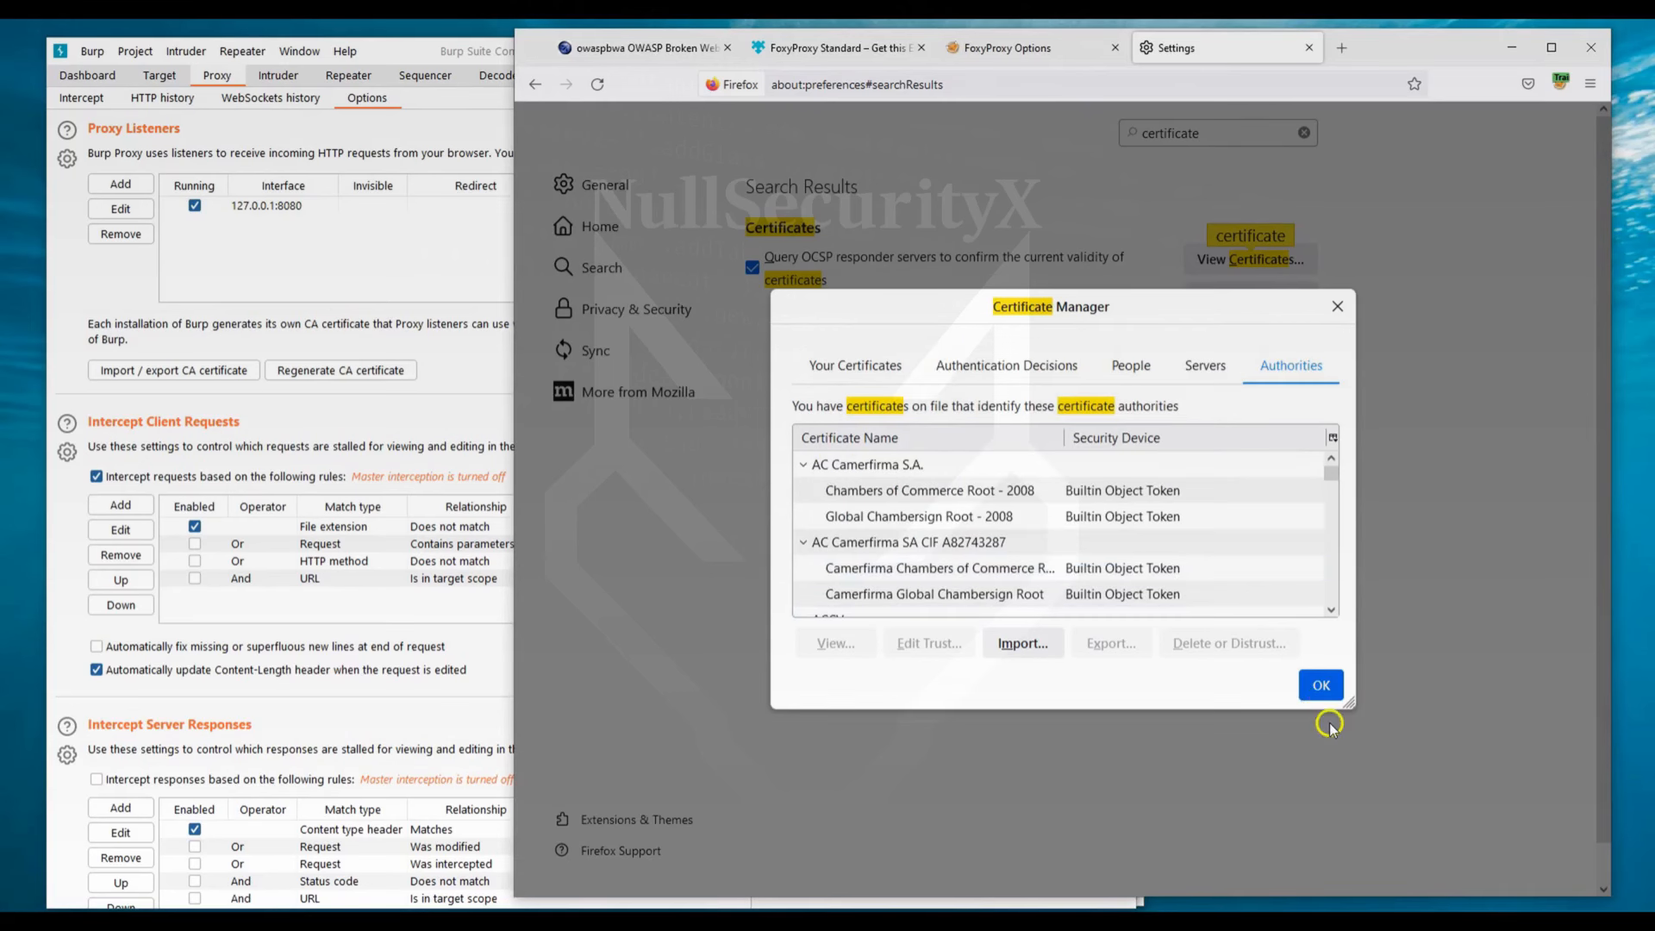
scroll(974, 552, down, 6)
scroll(966, 577, down, 2)
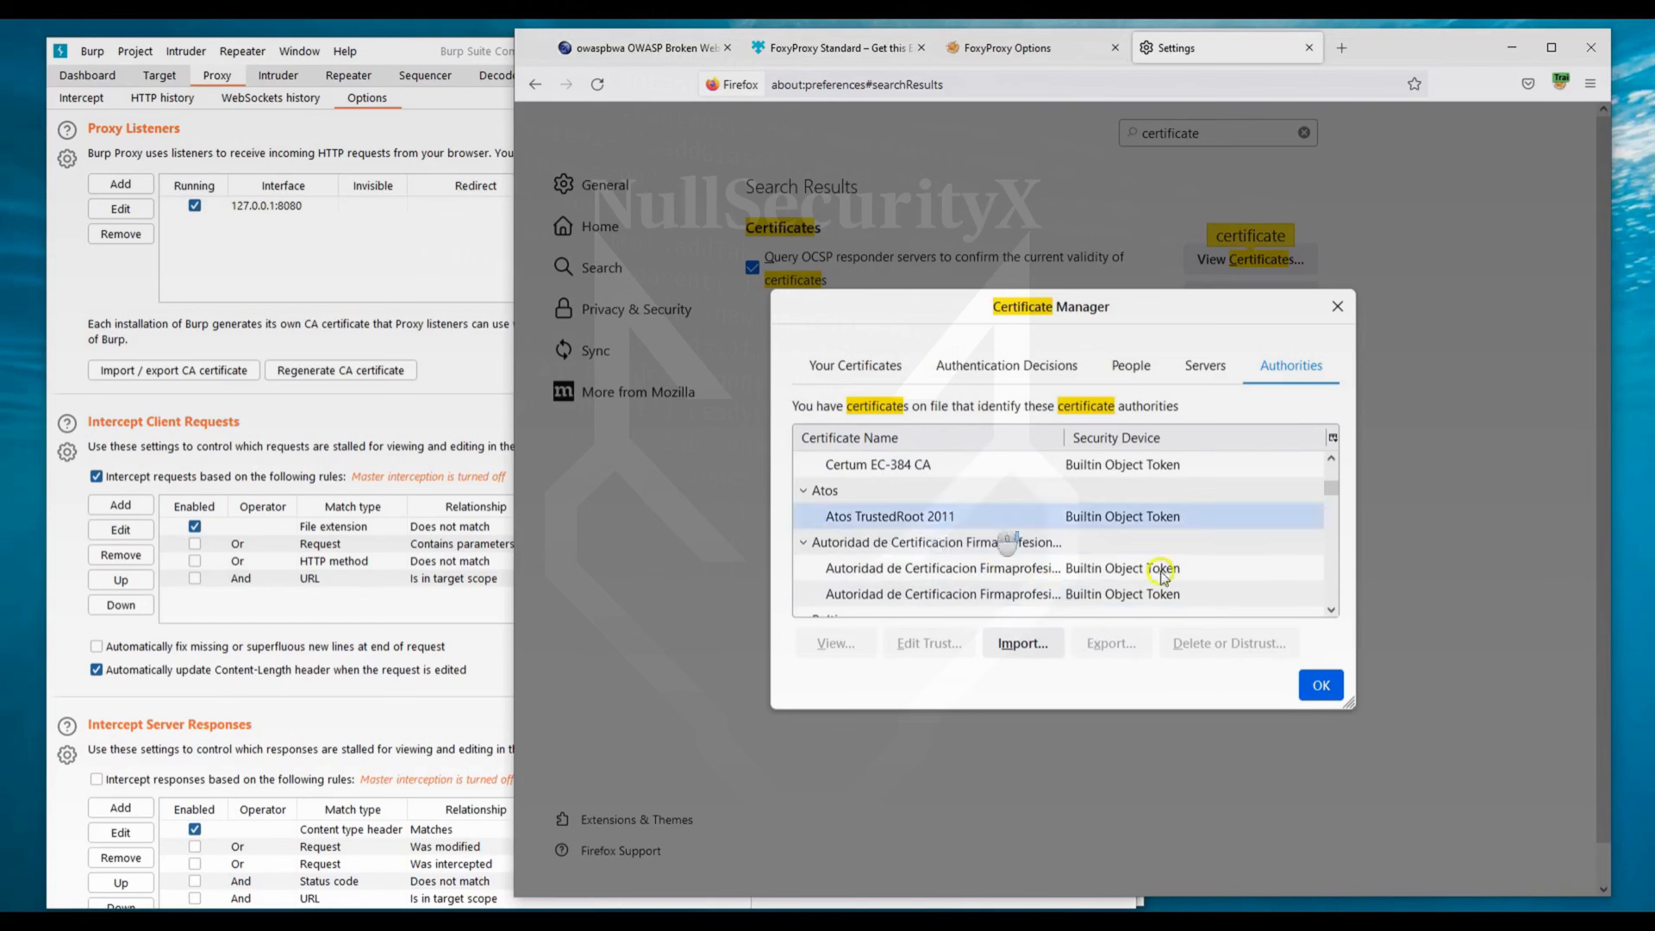
click(1321, 685)
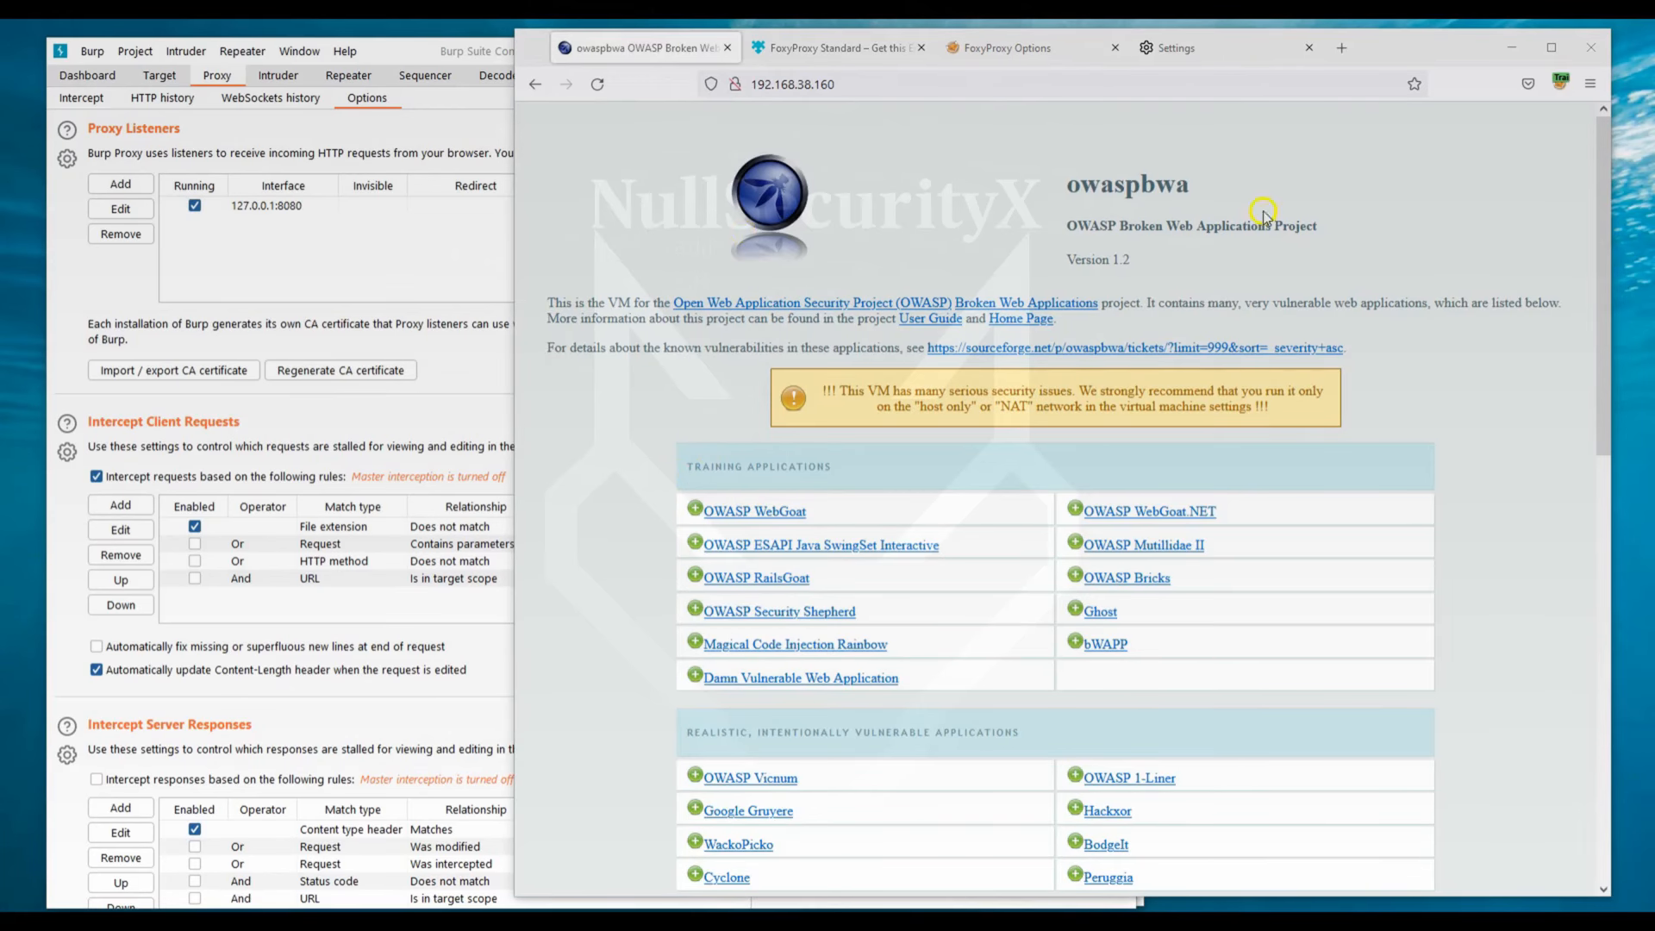
Check the FoxyProxy options, and open Damn Vulnerable Web Application from the OWASP page in a new tab.
click(1030, 50)
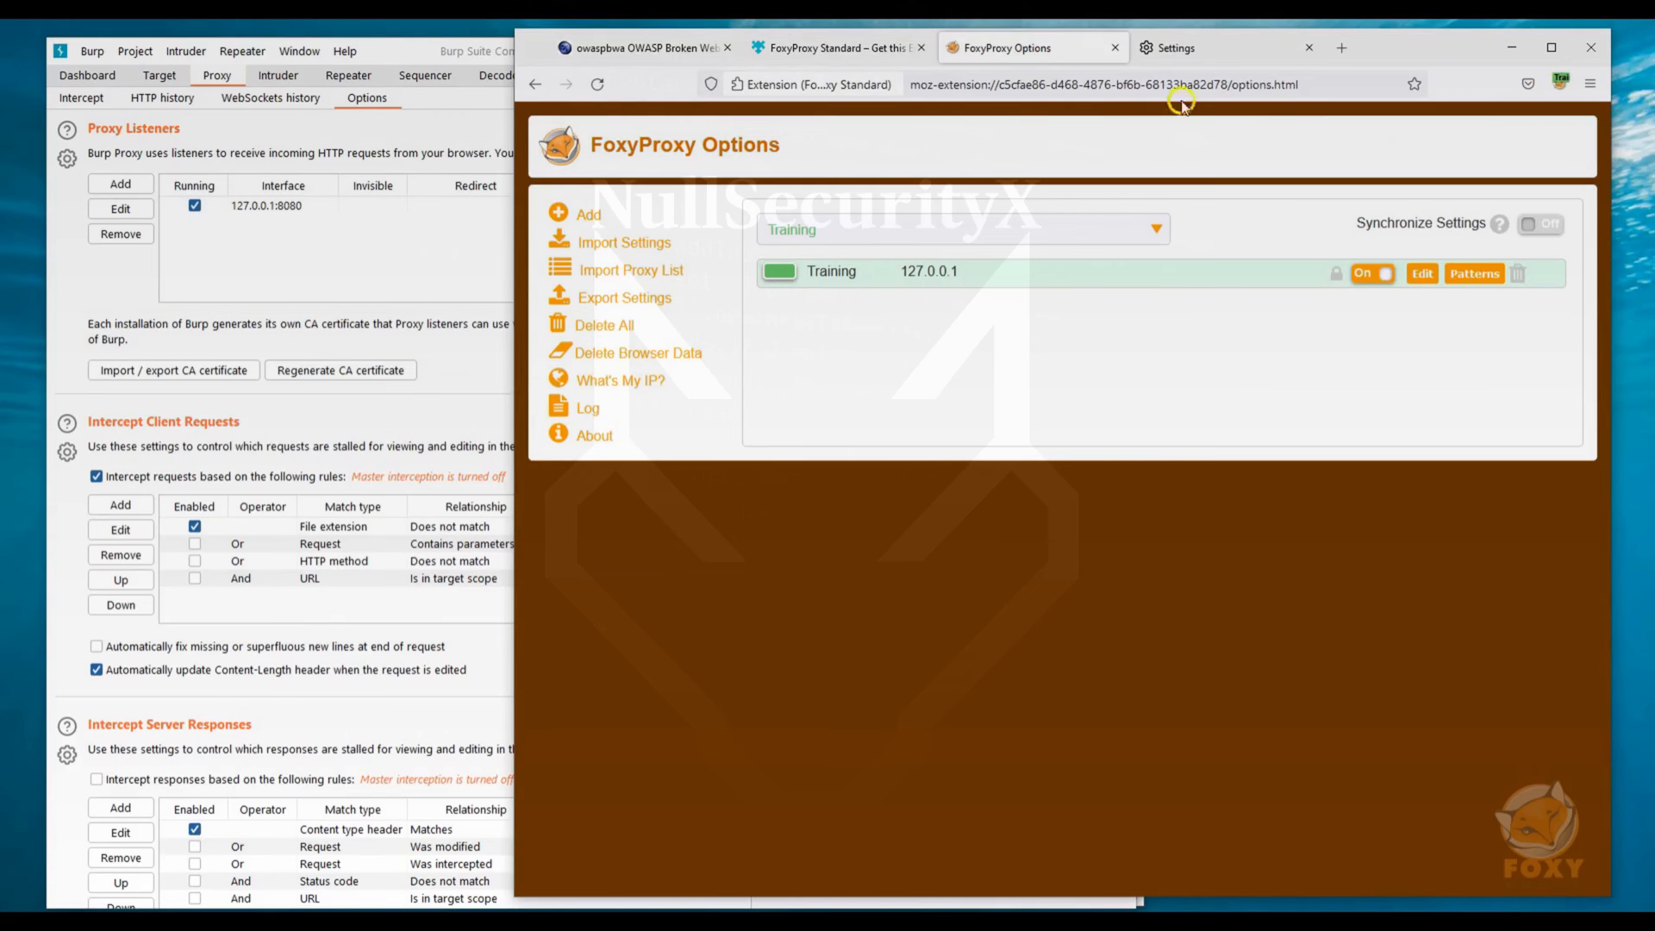
click(676, 48)
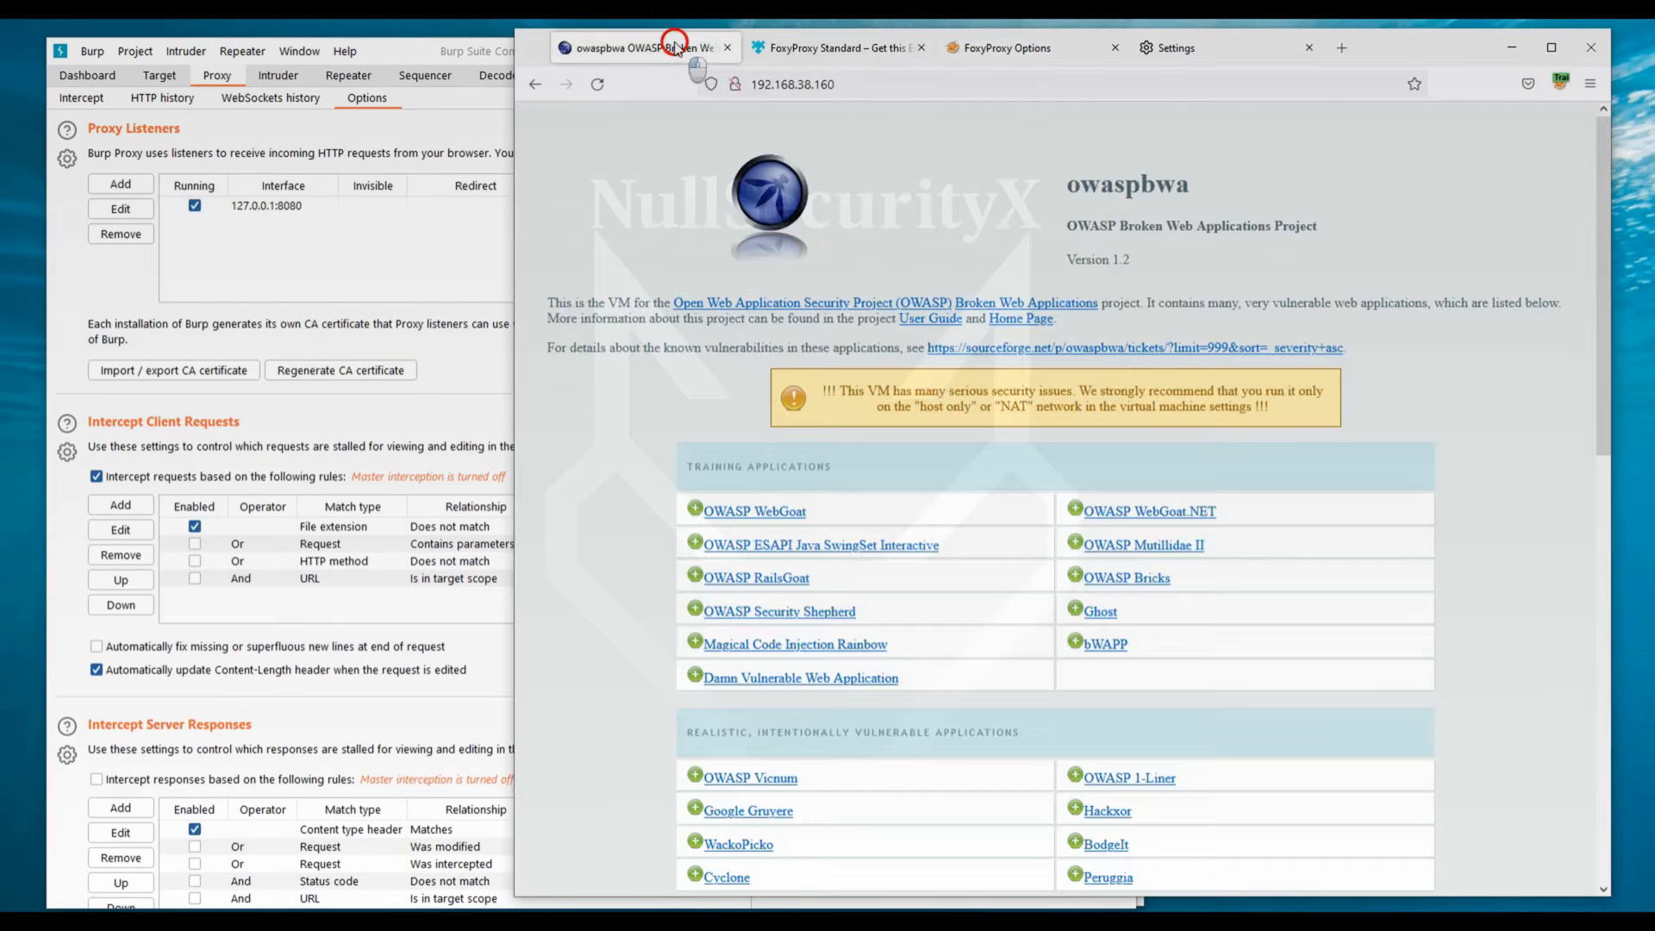
click(765, 681)
right_click(764, 682)
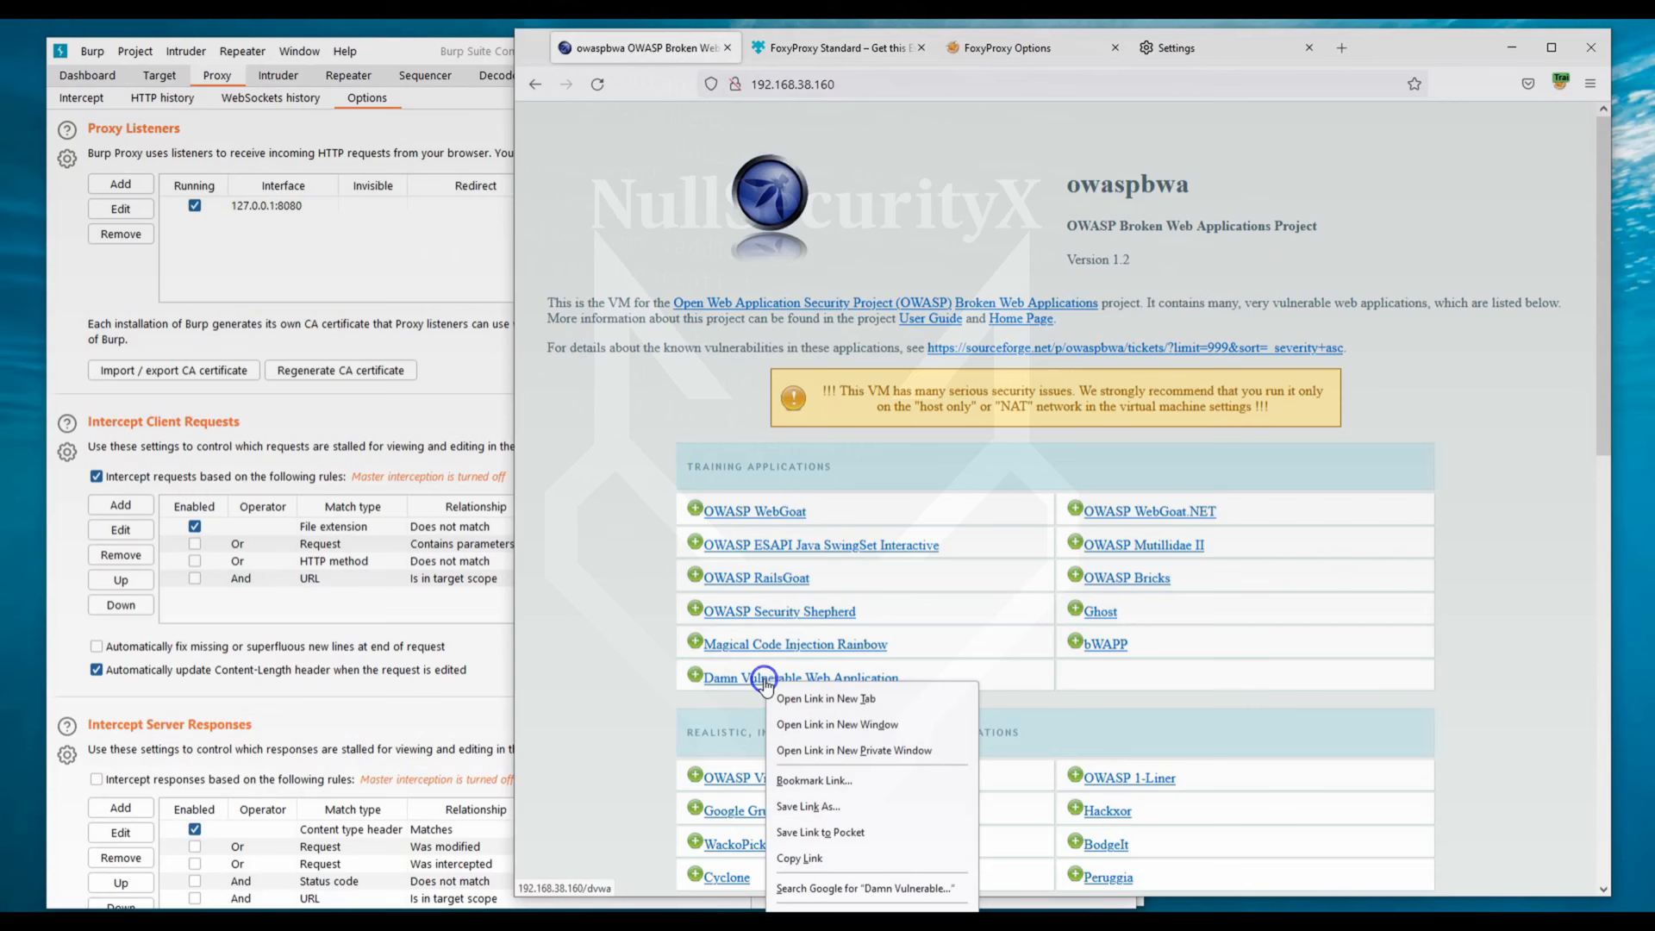
click(809, 698)
click(807, 48)
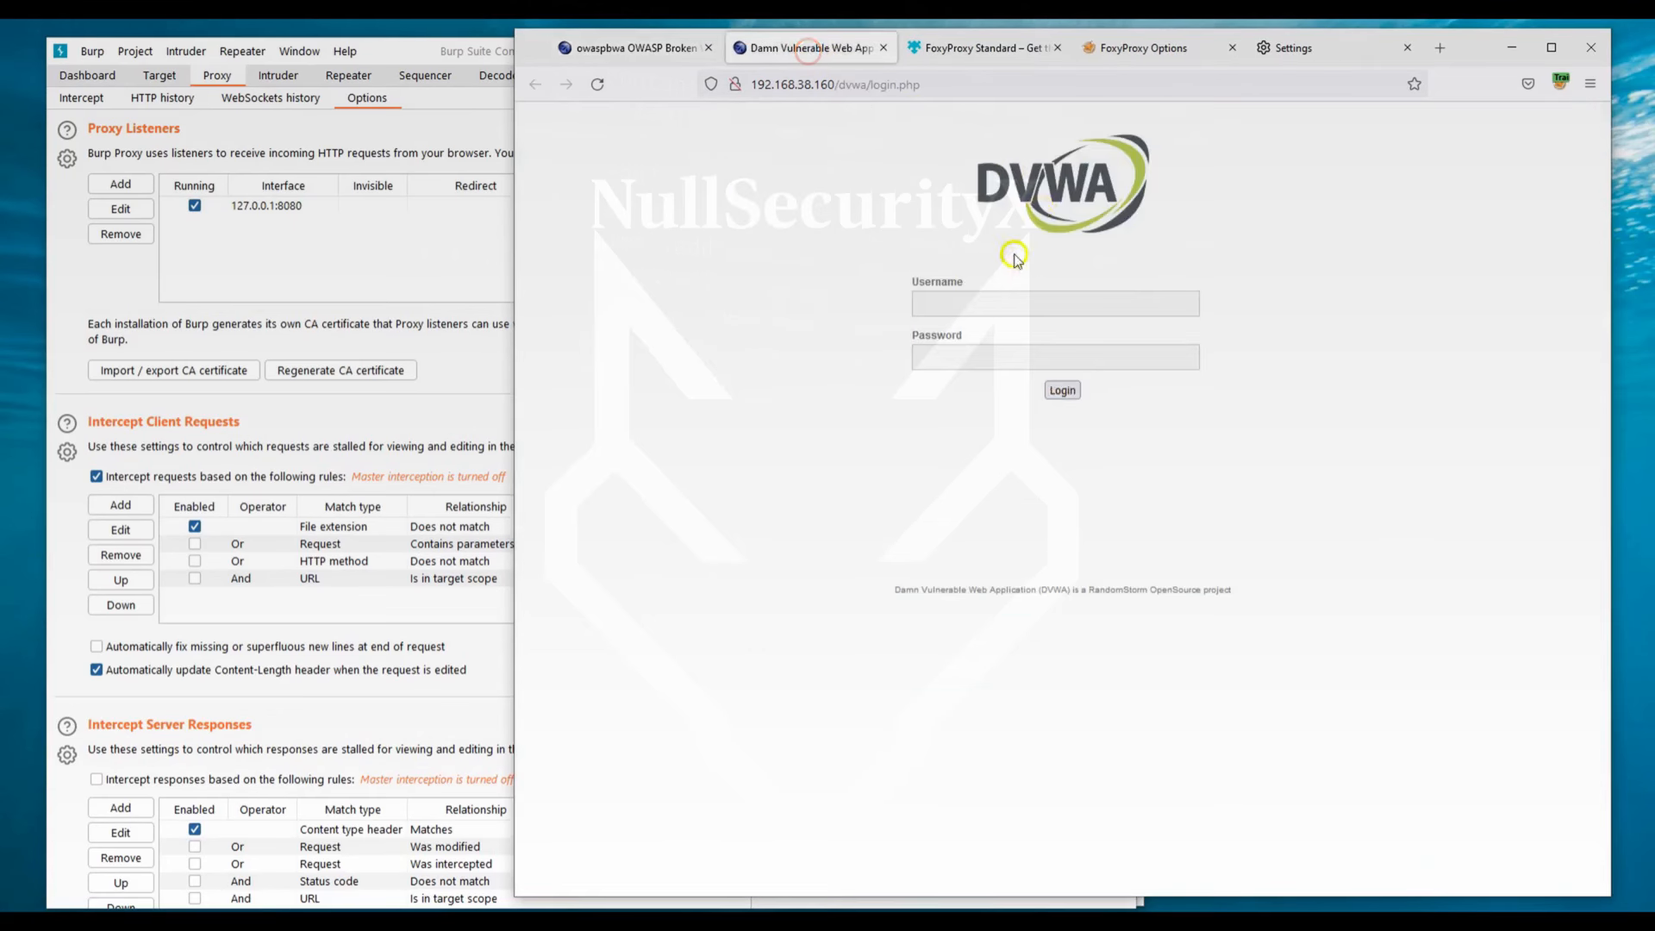
Try to log in to DVWA as dvwa with the account password, and save the login in the browser.
click(945, 309)
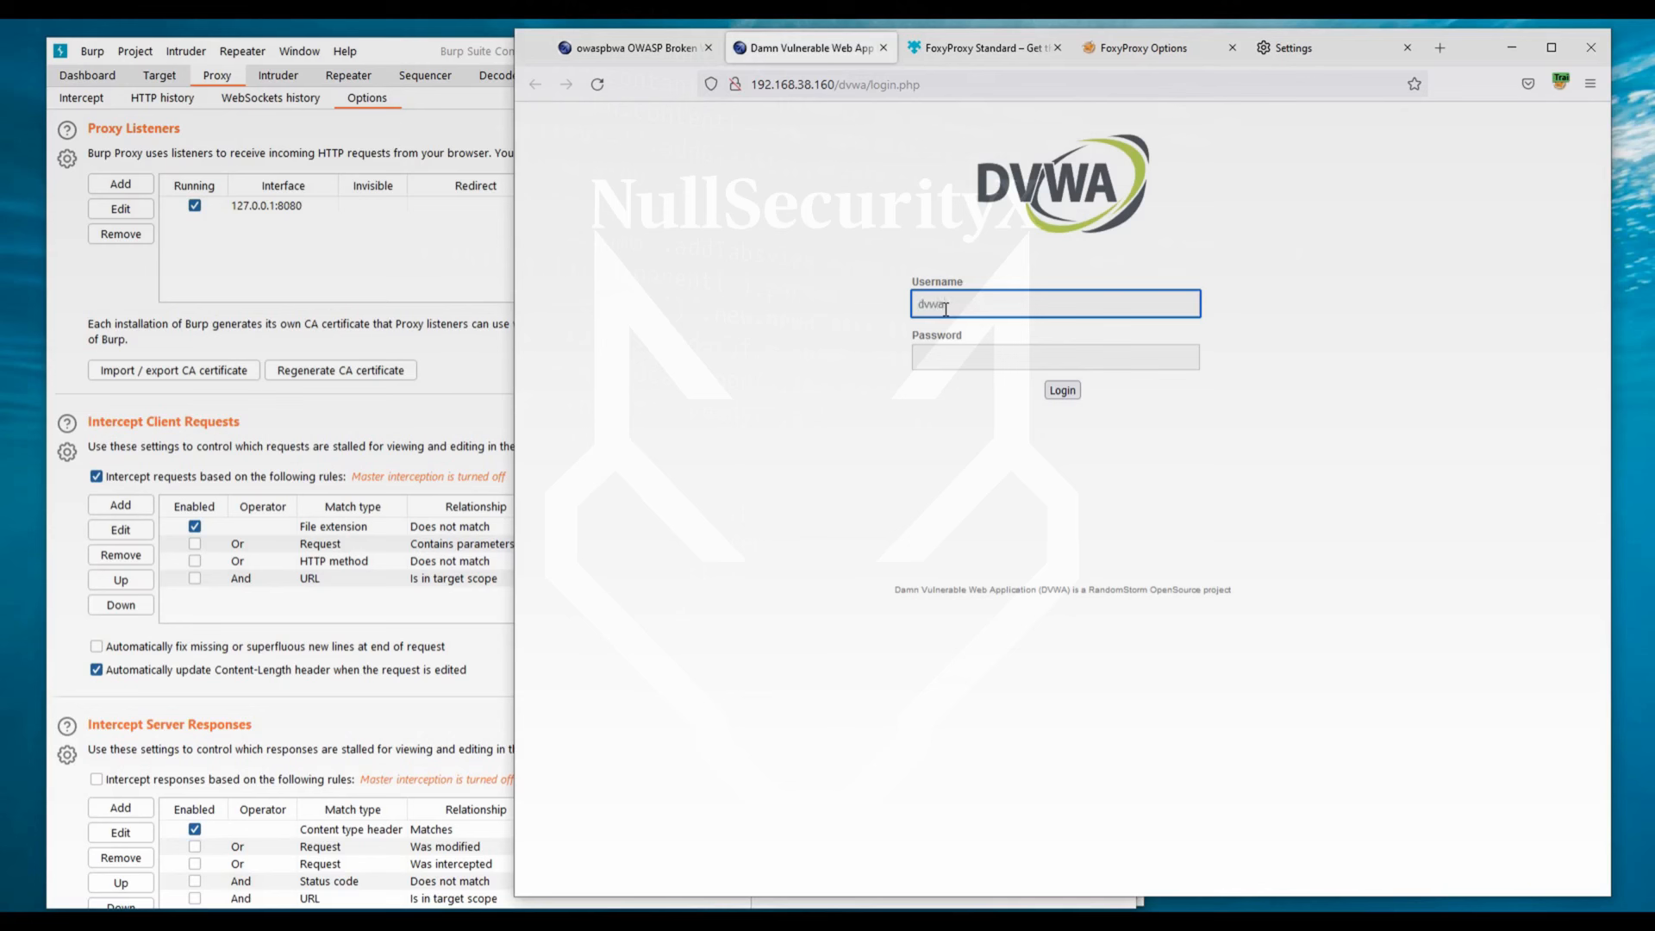
click(935, 362)
text(p)
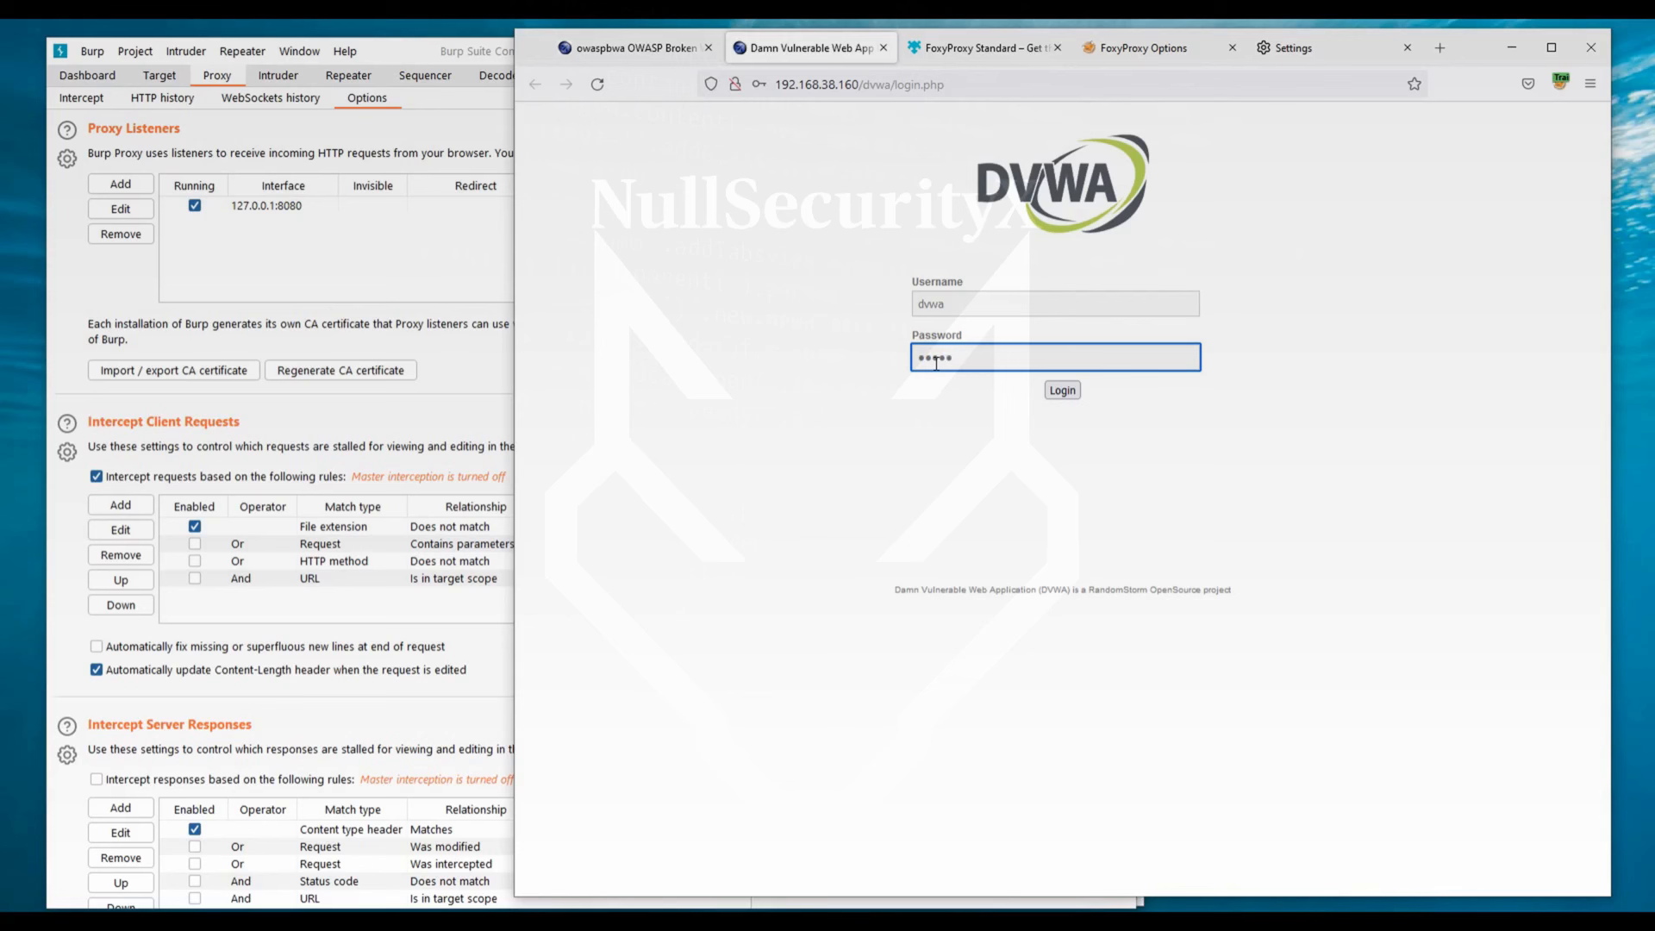
click(1061, 389)
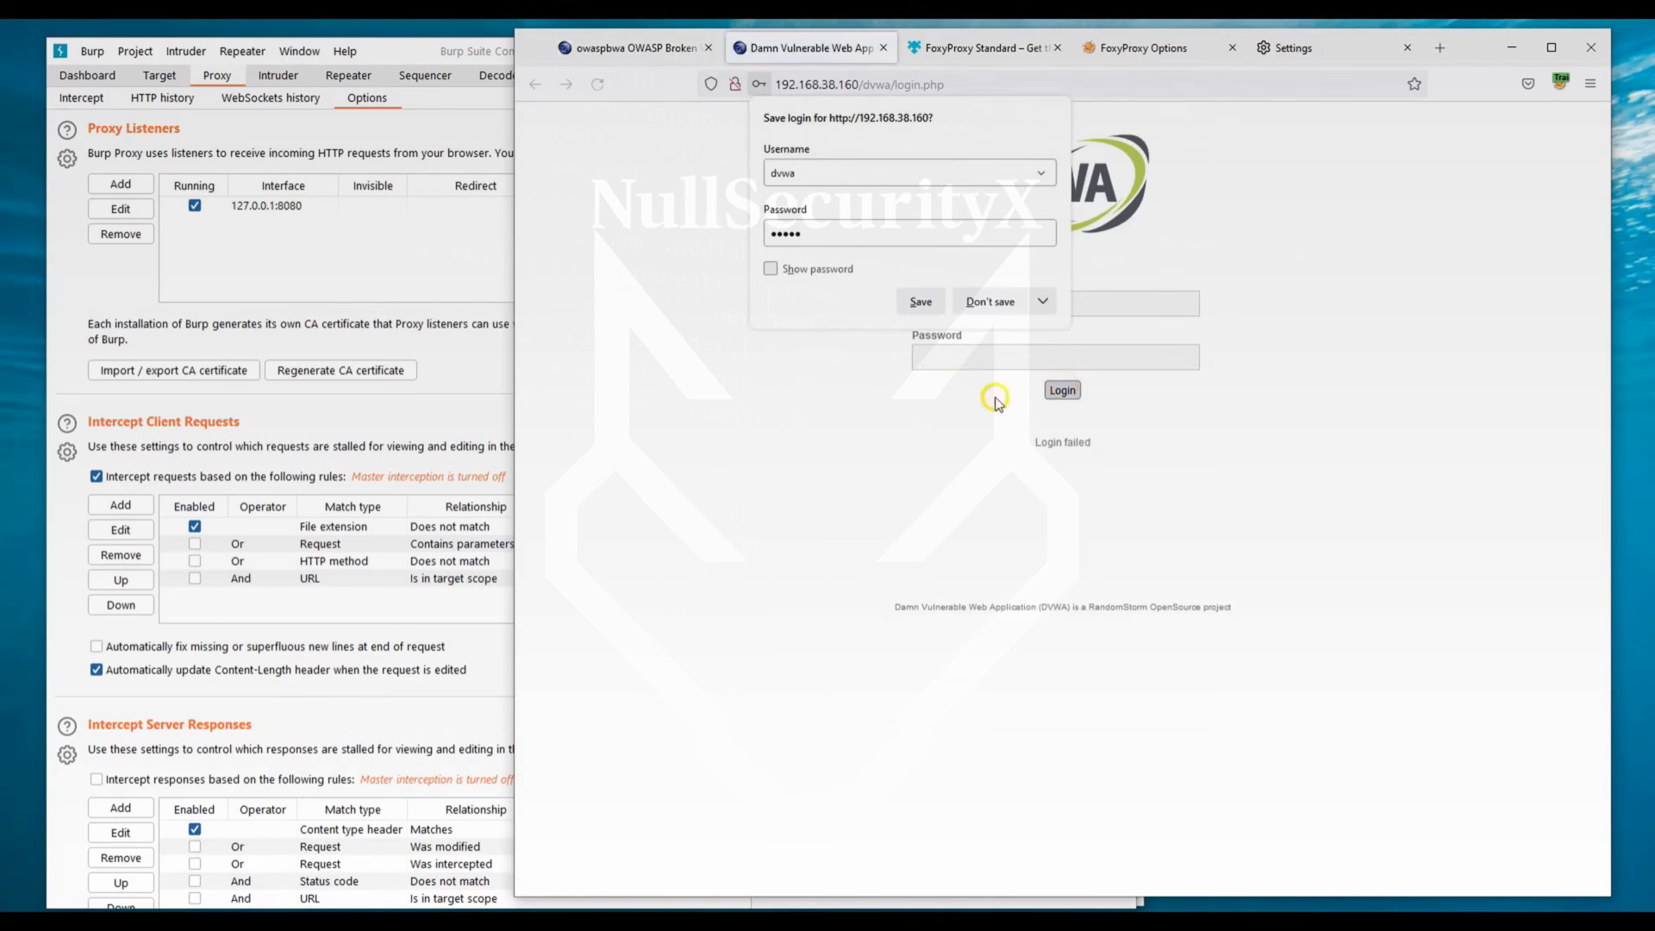
click(920, 302)
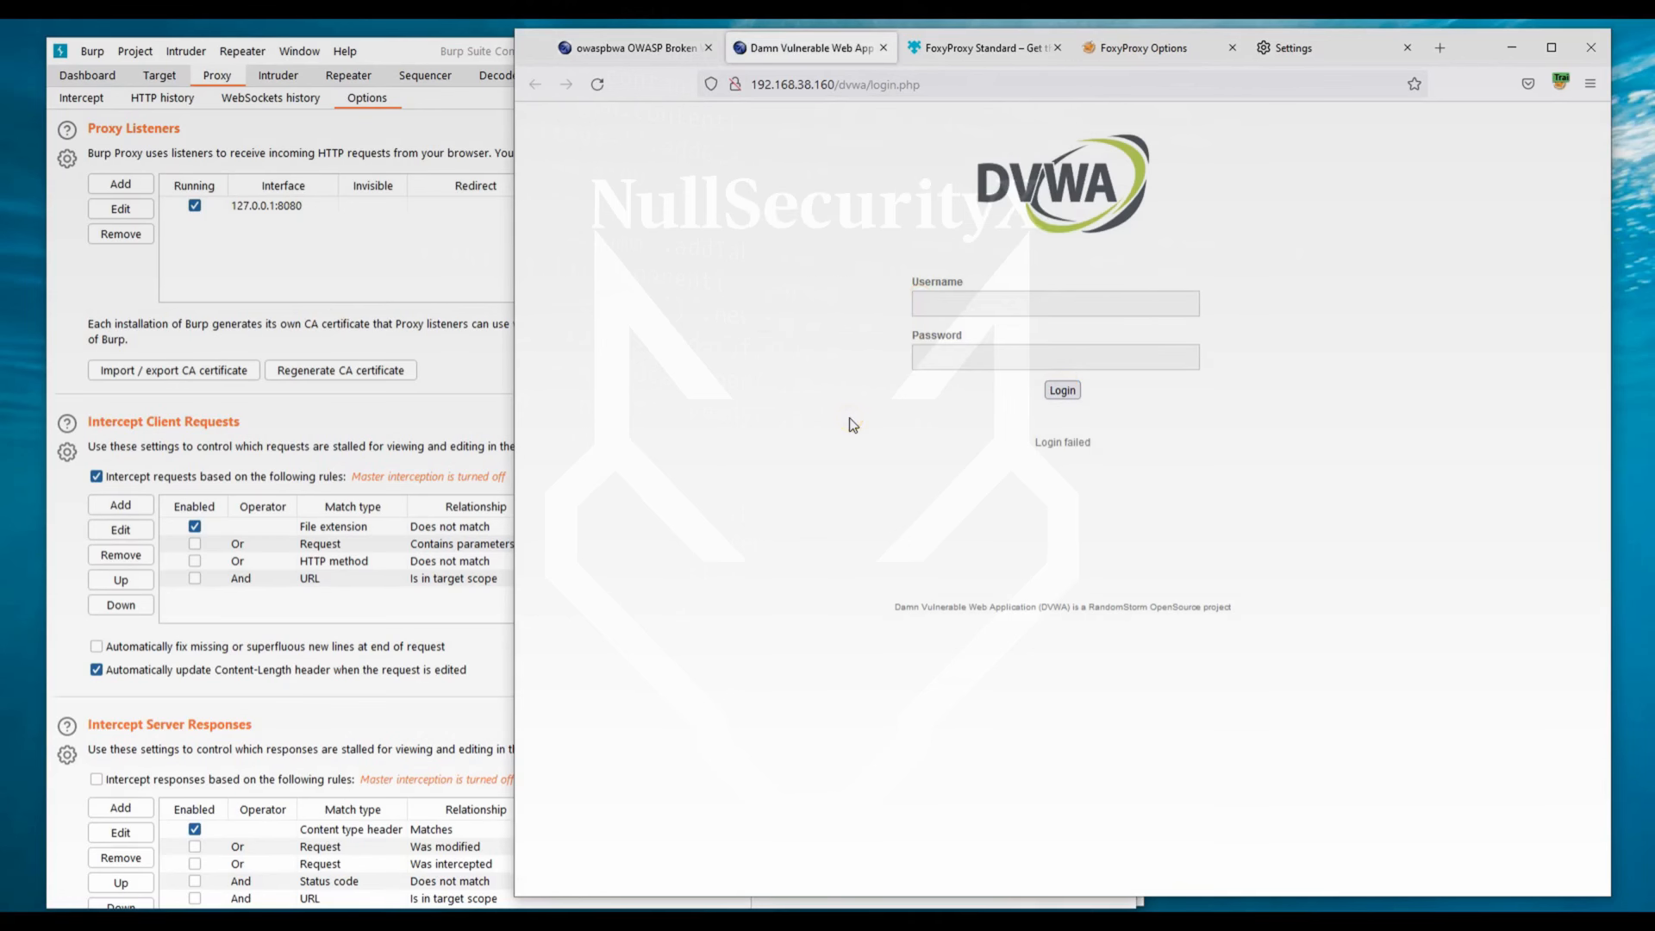
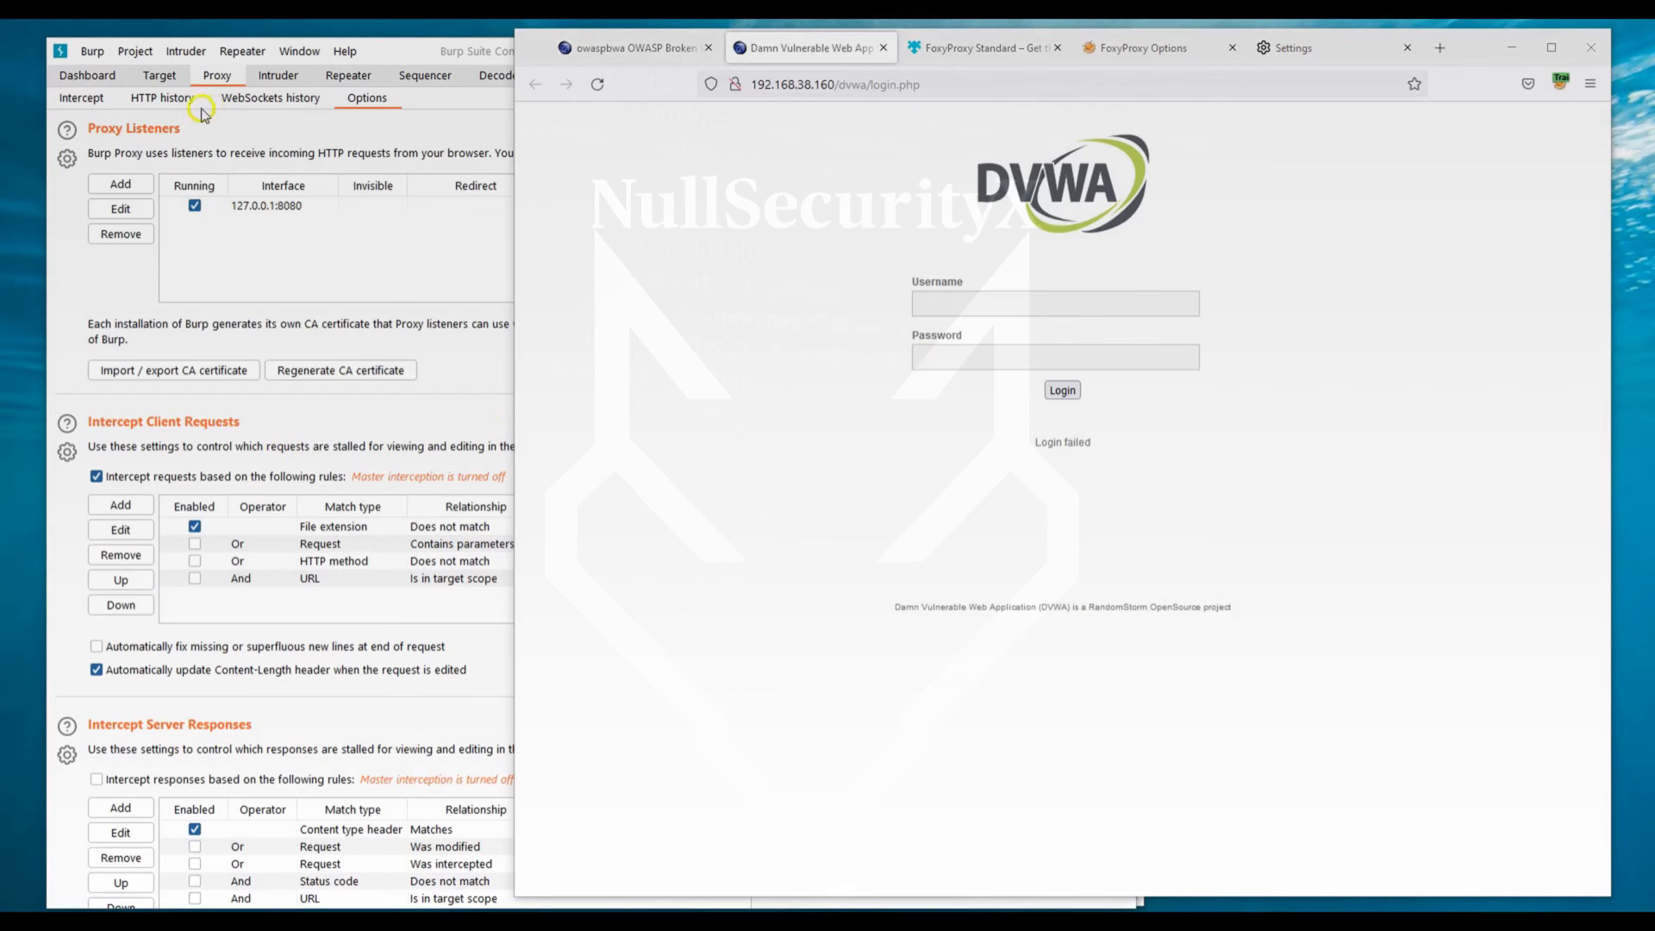
Switch to Burp Suite's HTTP history, enlarge the request list and window, and examine the GET request for /dvwa/login.php.
click(149, 99)
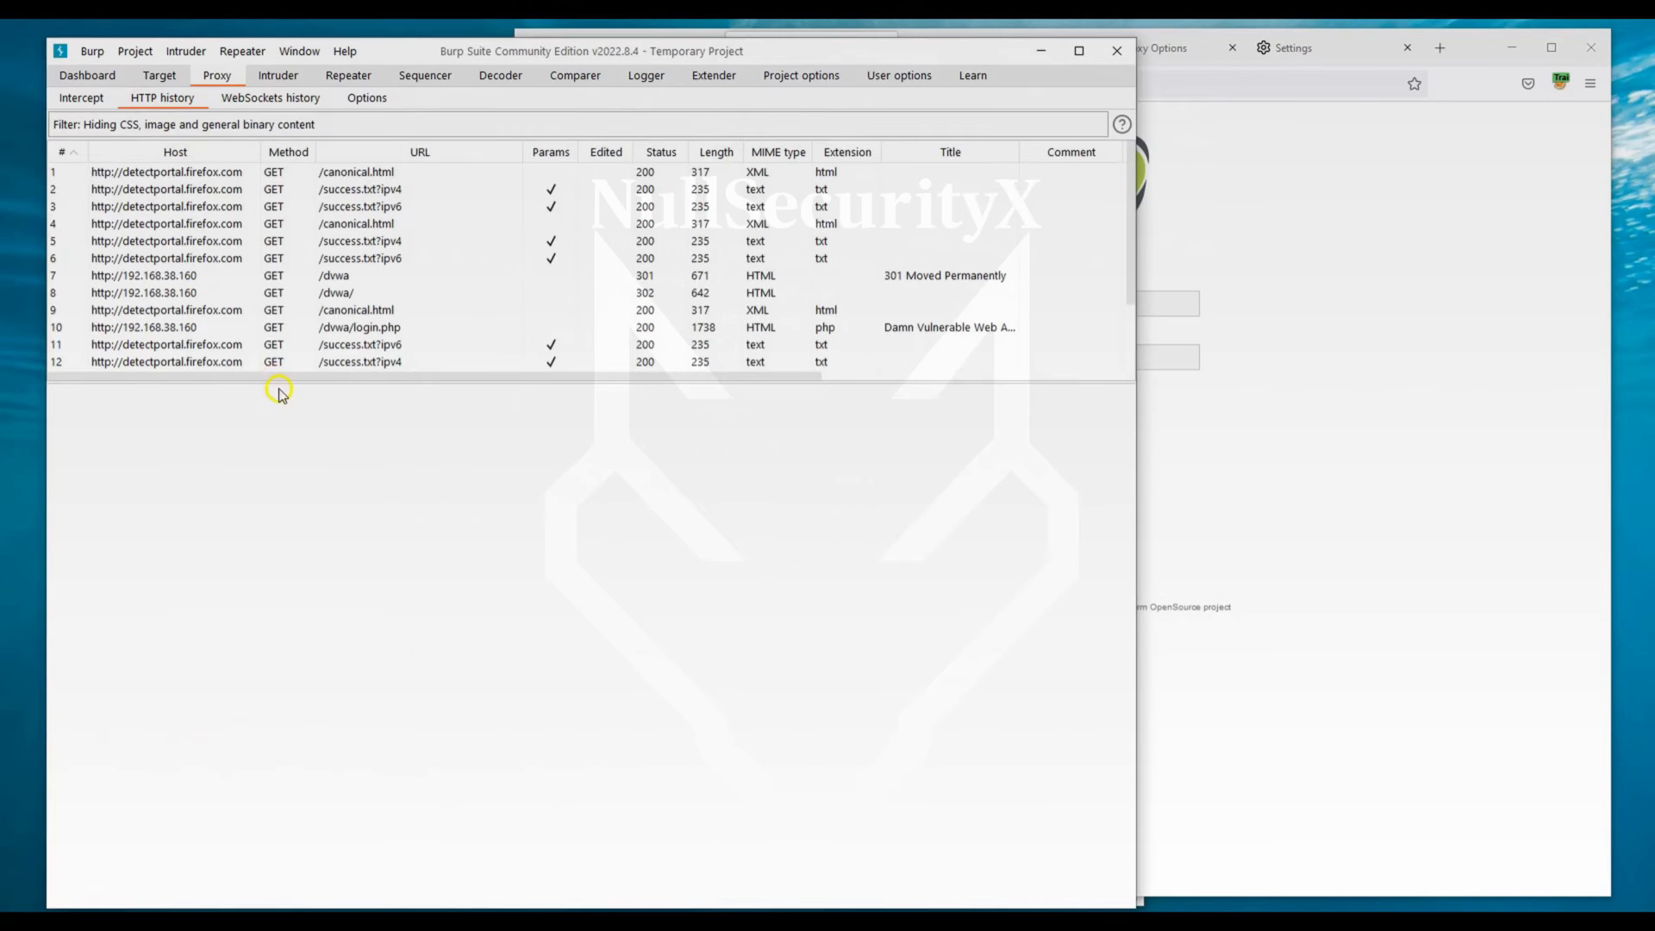
drag(269, 379, 243, 531)
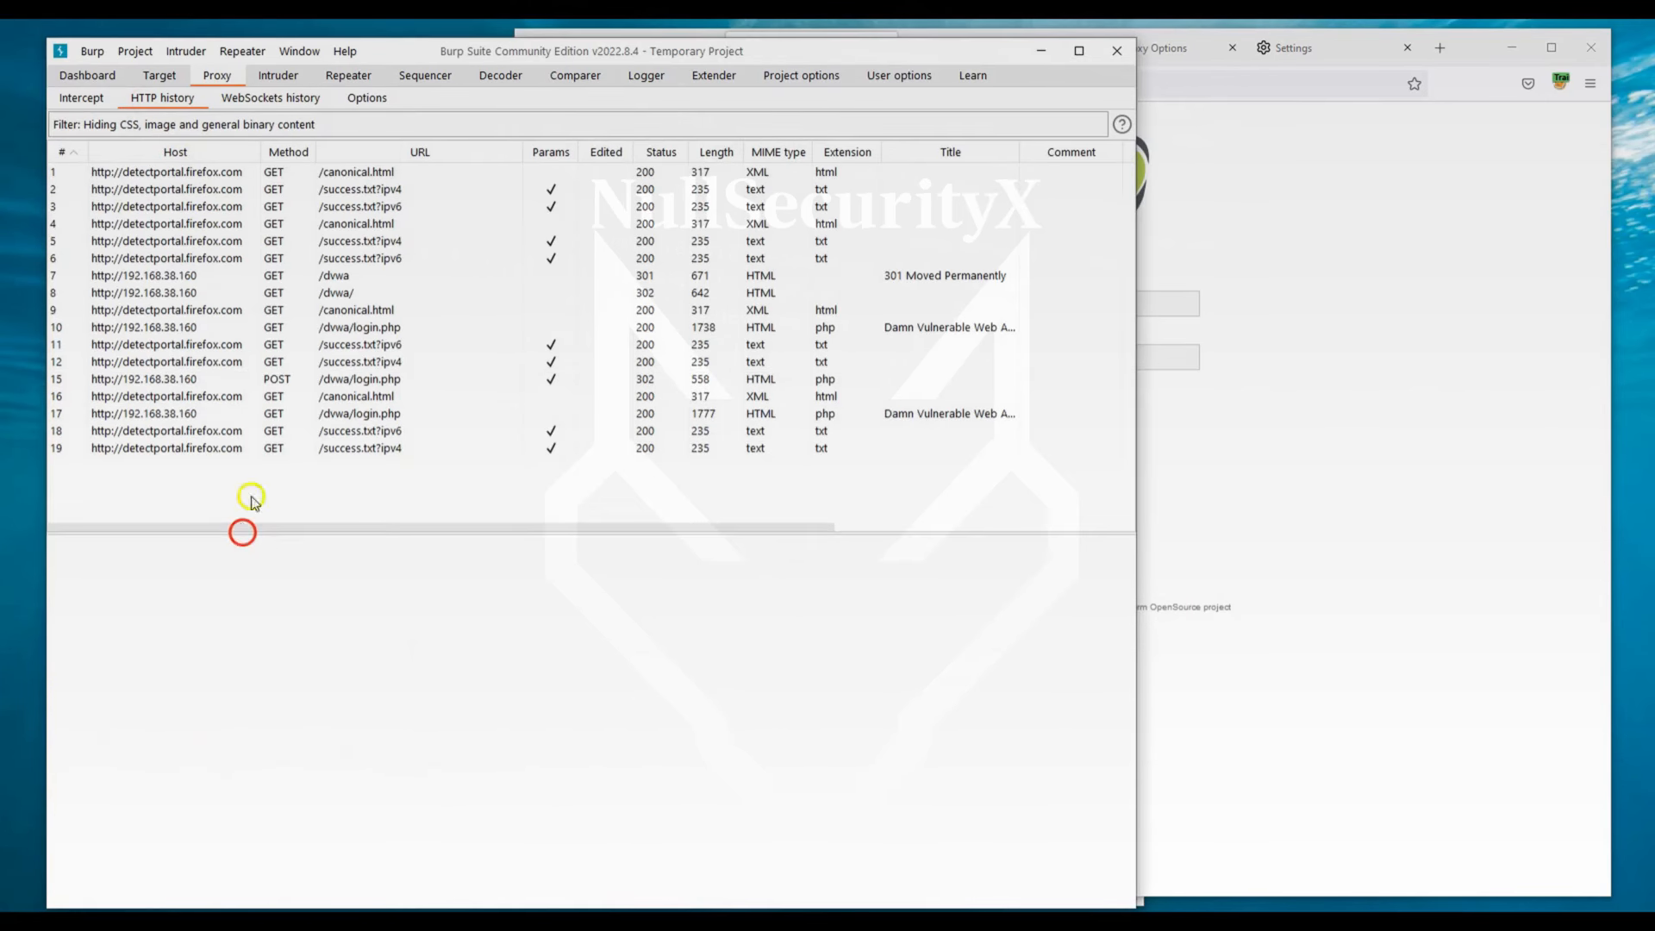
click(368, 329)
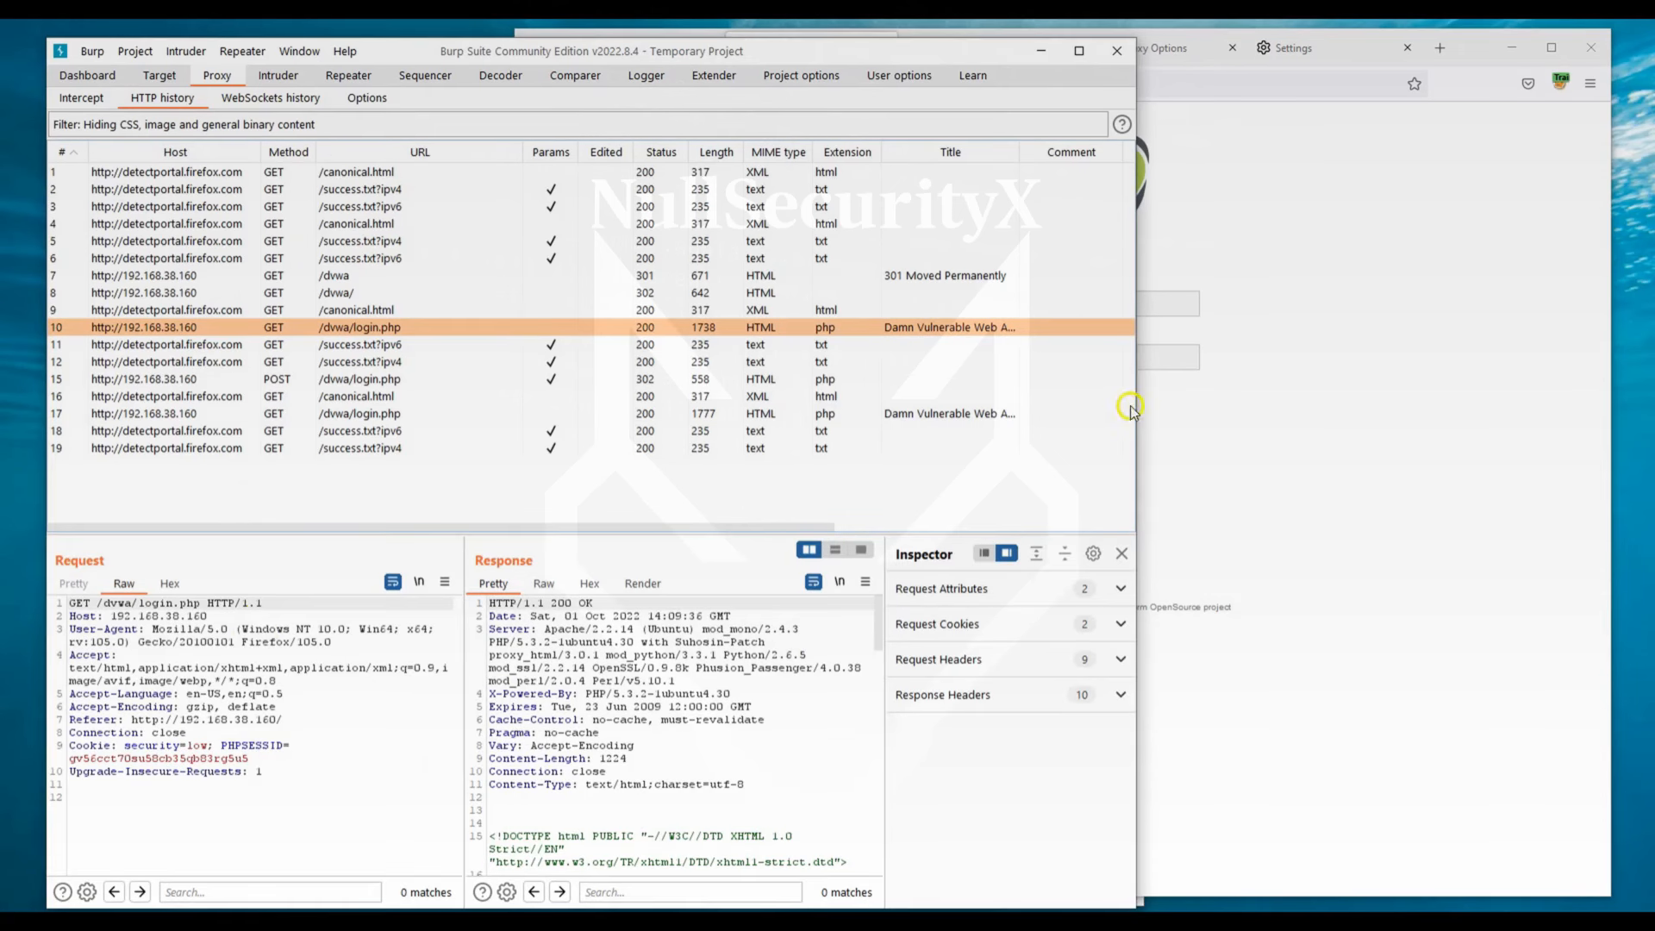
drag(1136, 401, 1418, 375)
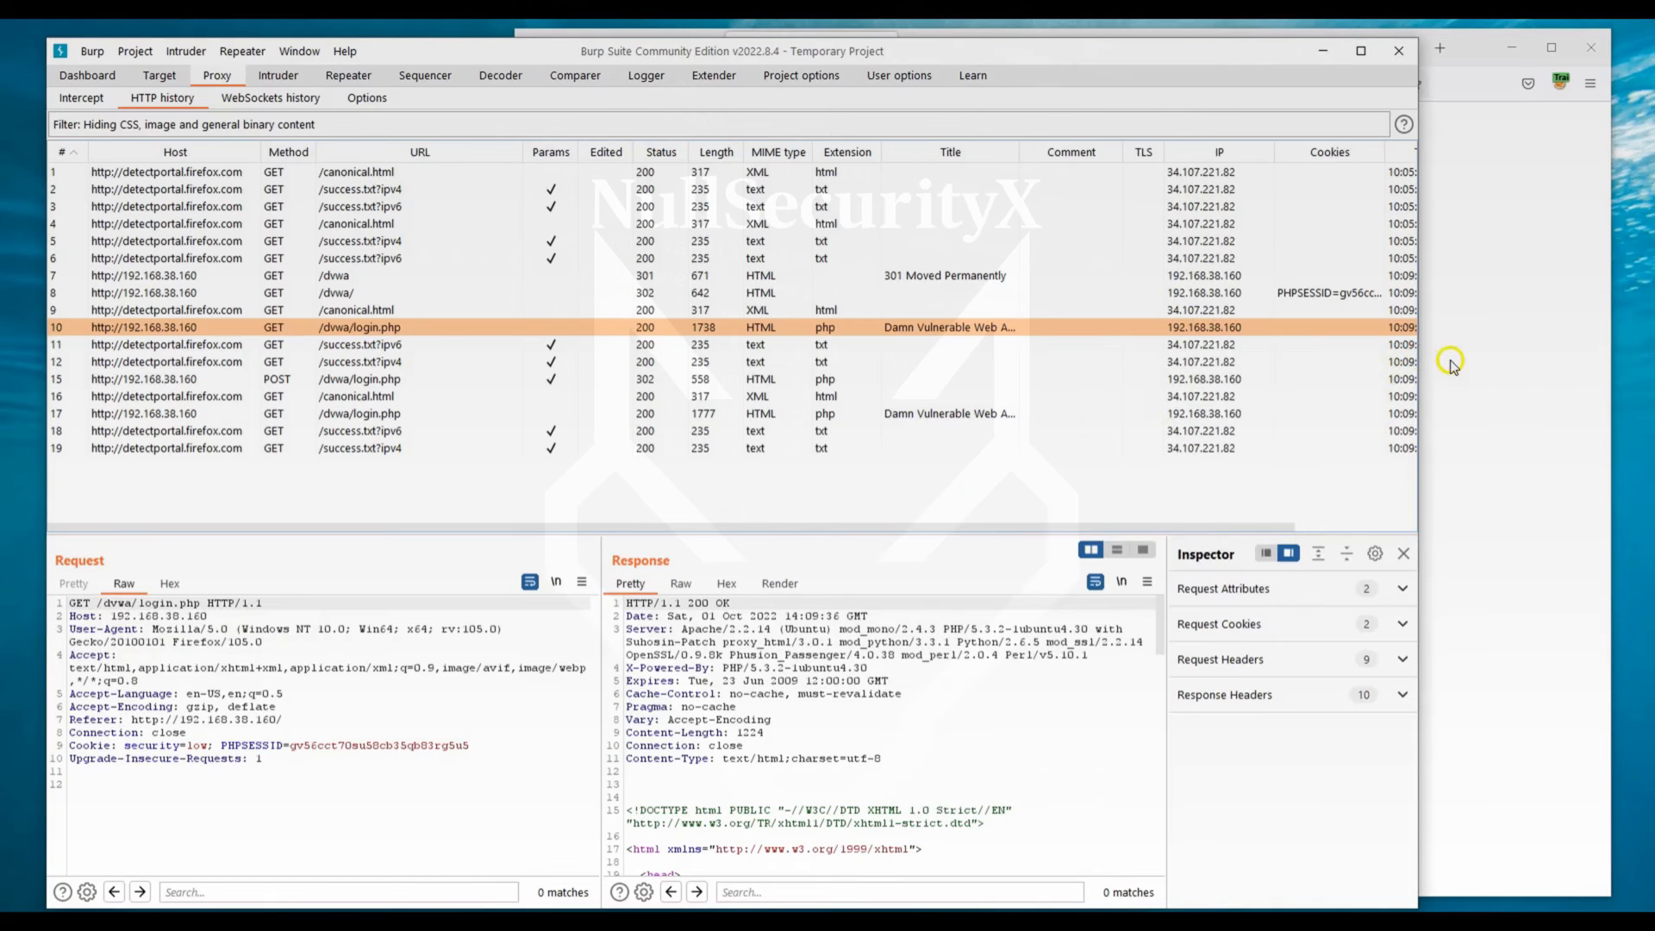
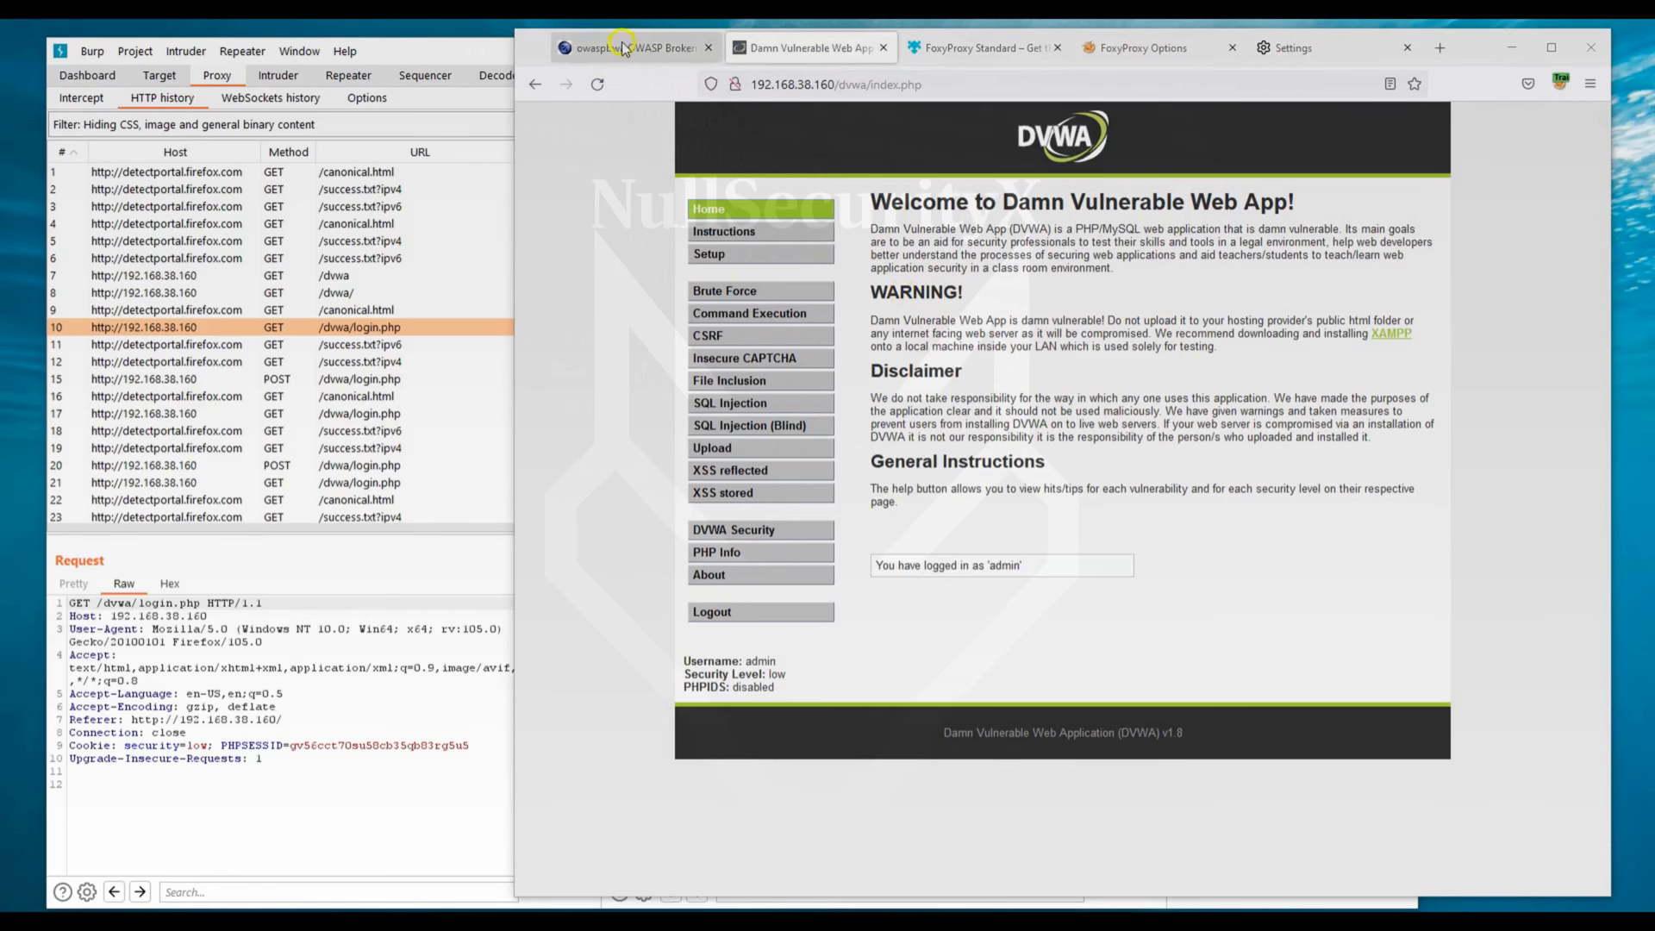
Revisit the OWASP and DVWA pages in Firefox, and switch to Burp Suite to review the captured requests in the HTTP history.
click(621, 47)
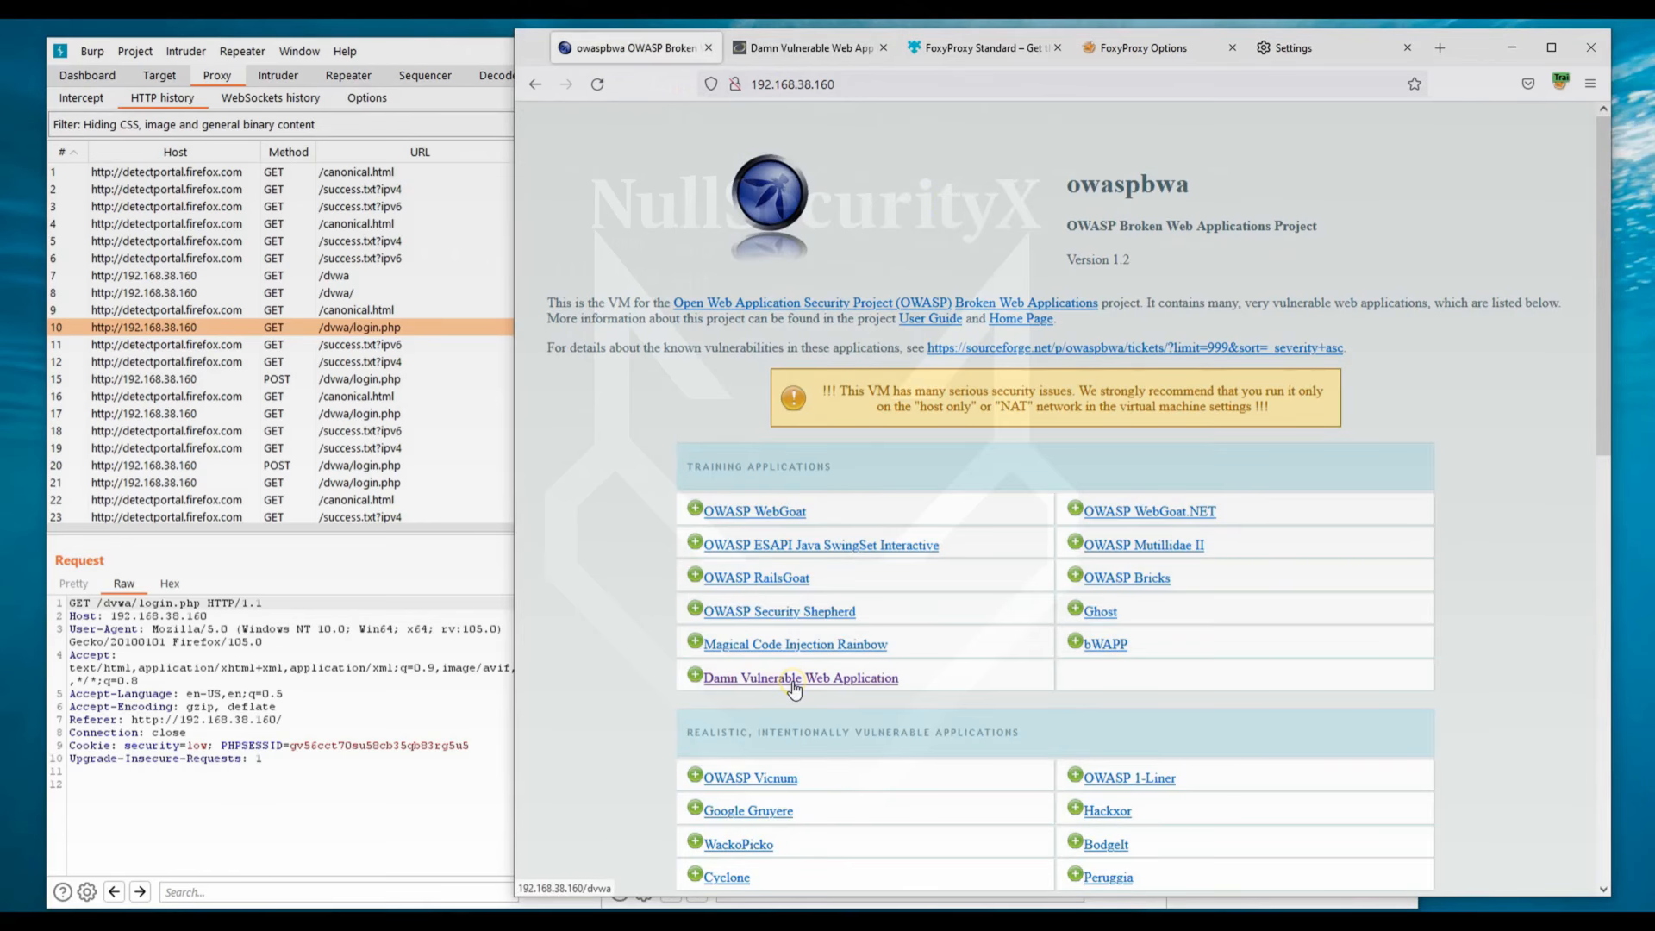
click(791, 50)
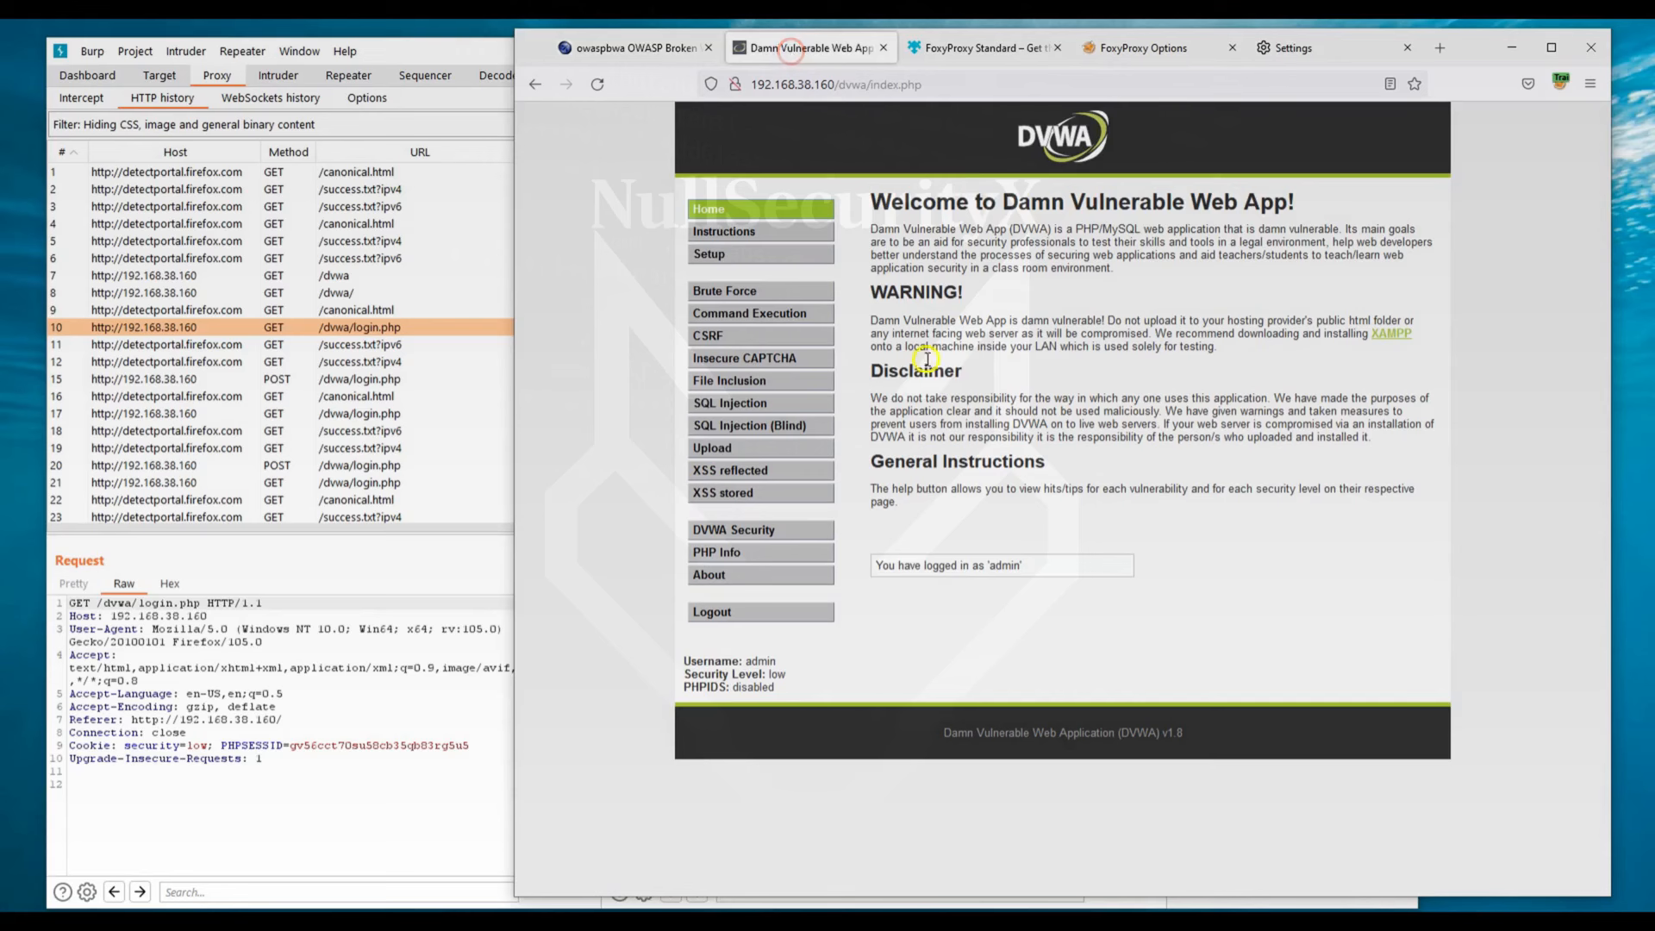
click(241, 100)
click(157, 98)
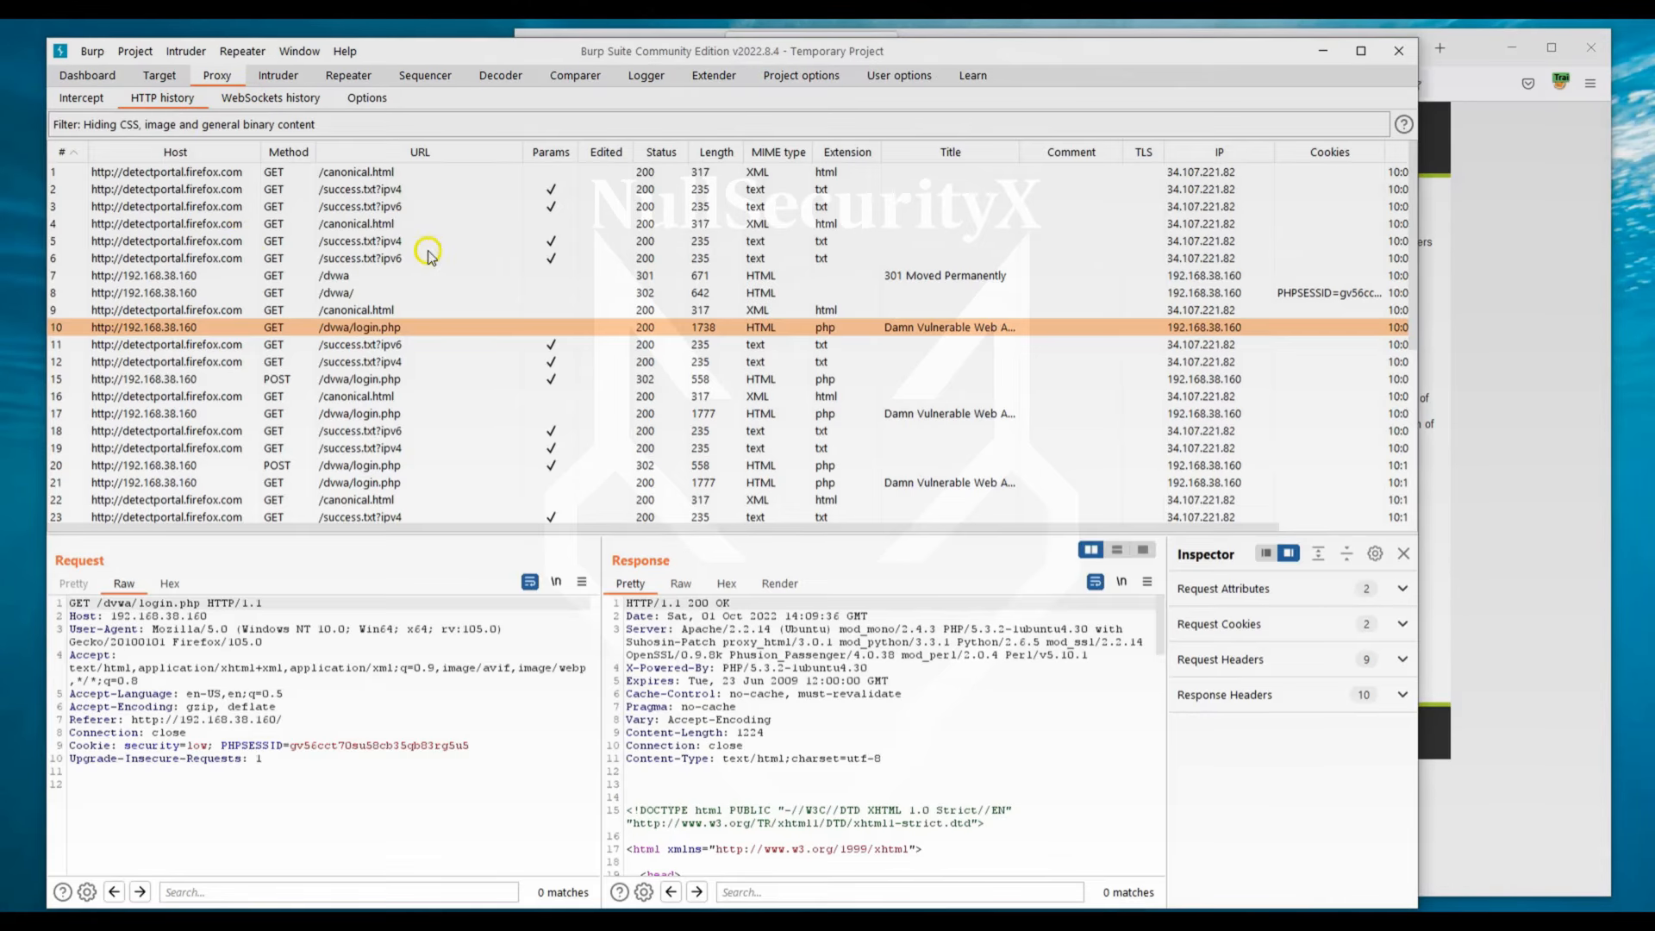
scroll(353, 309, down, 6)
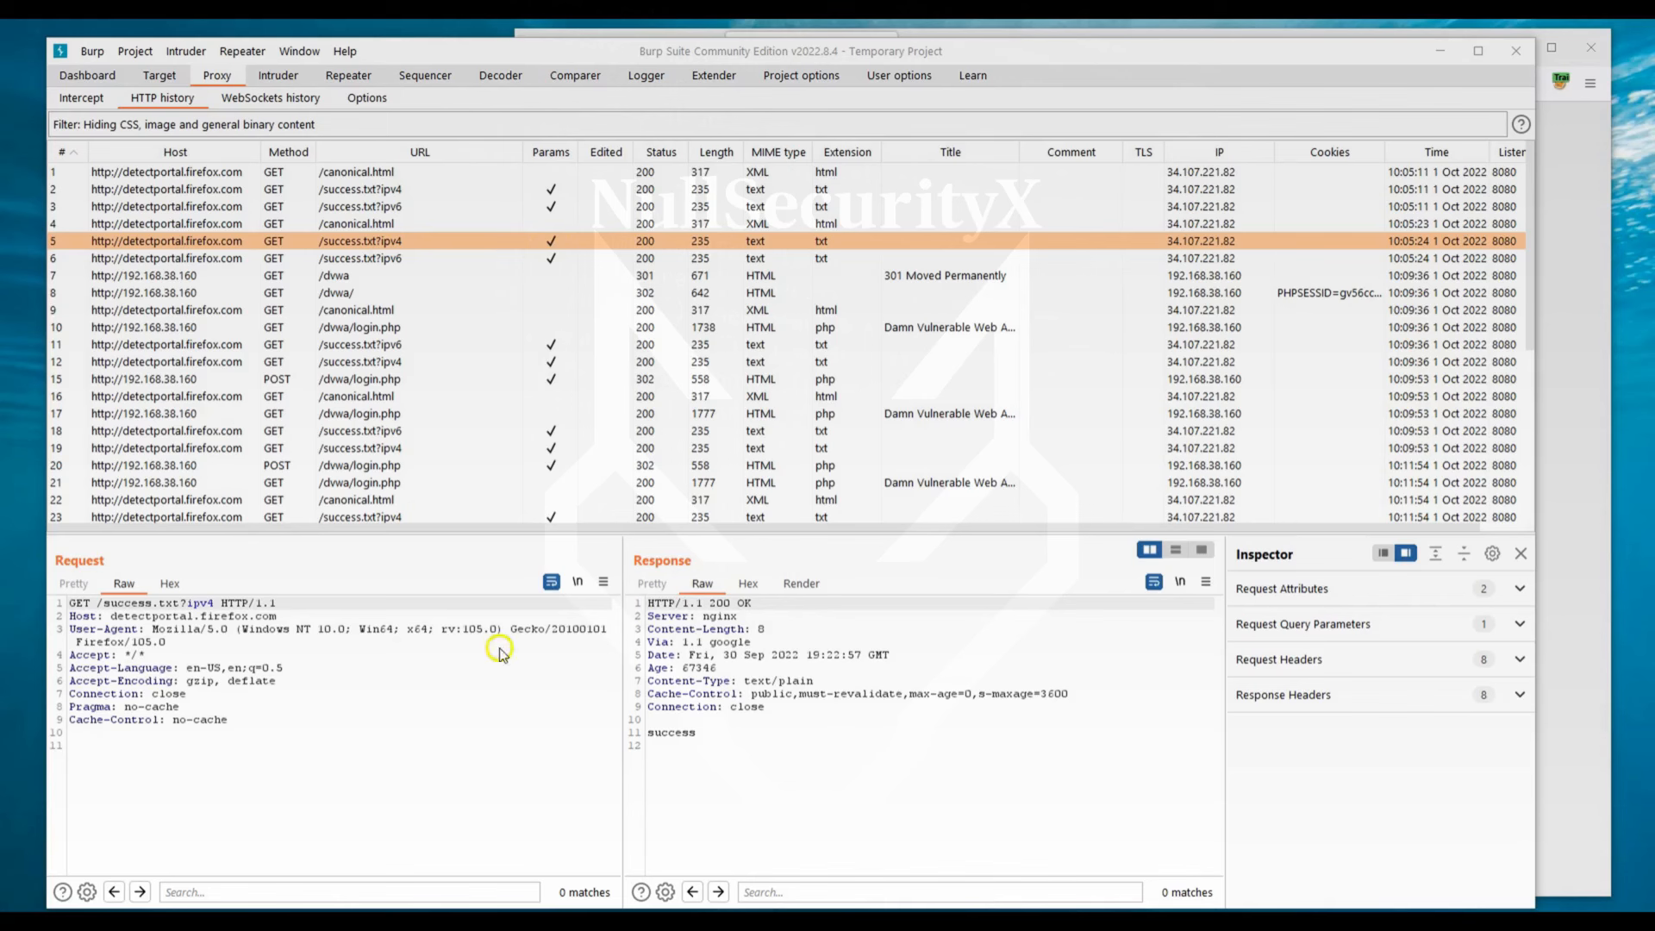
Sort the HTTP history by time with newest first, examine the dvwaPage.js request, and compare with the DVWA page in Firefox.
click(1432, 153)
click(1418, 155)
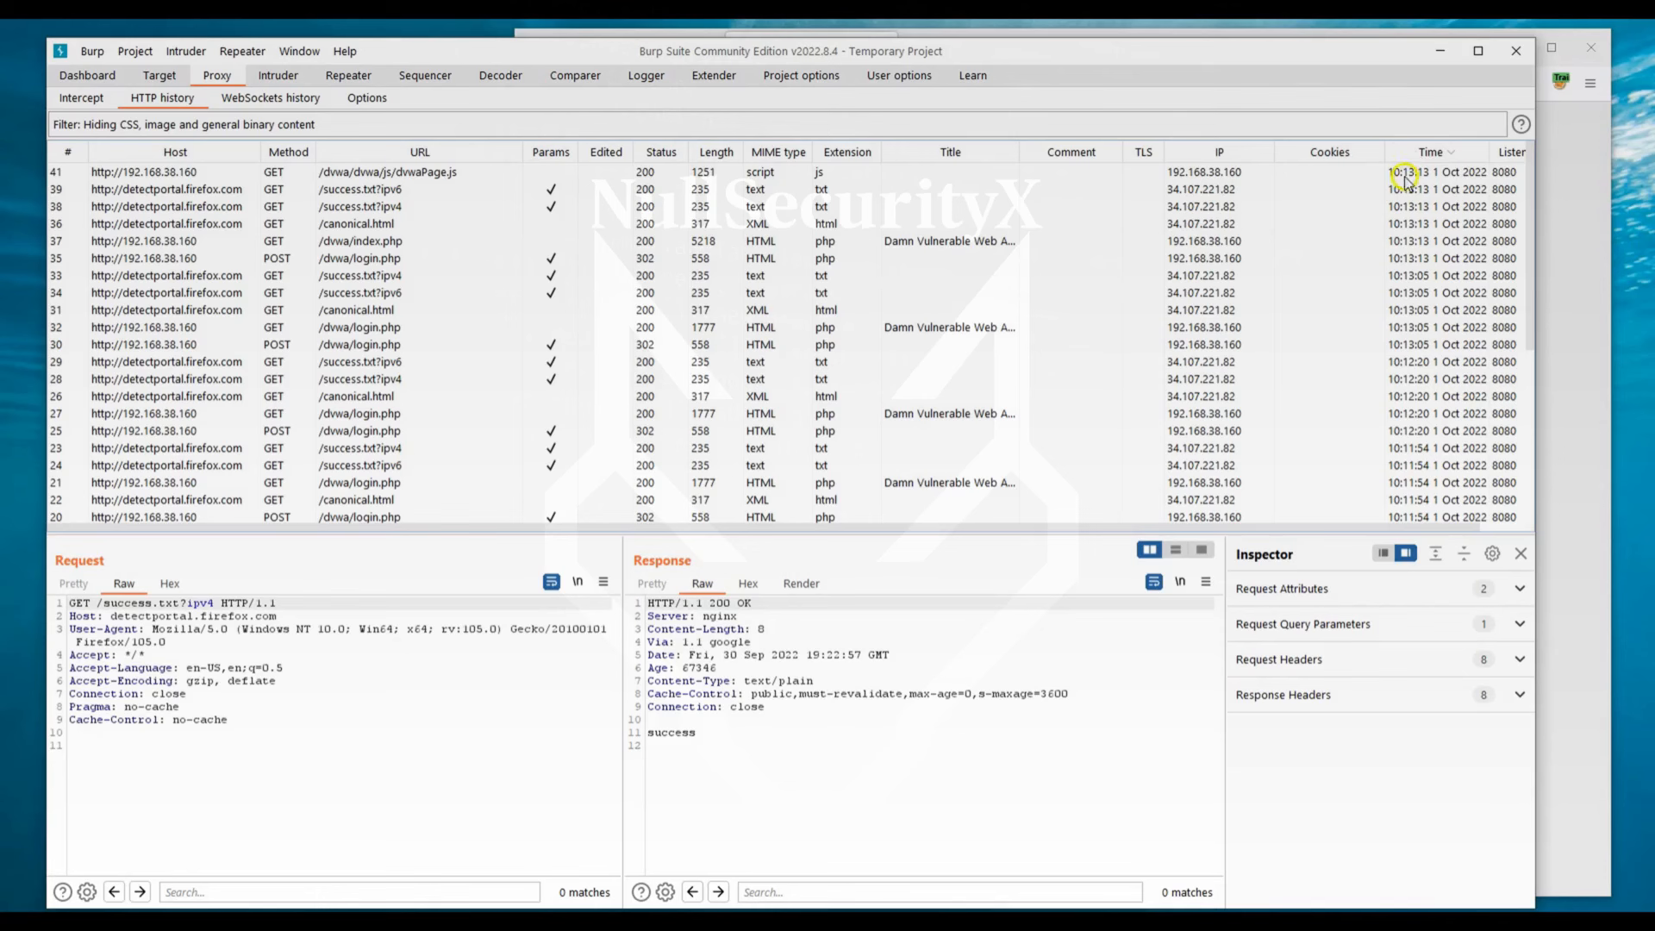
click(1405, 175)
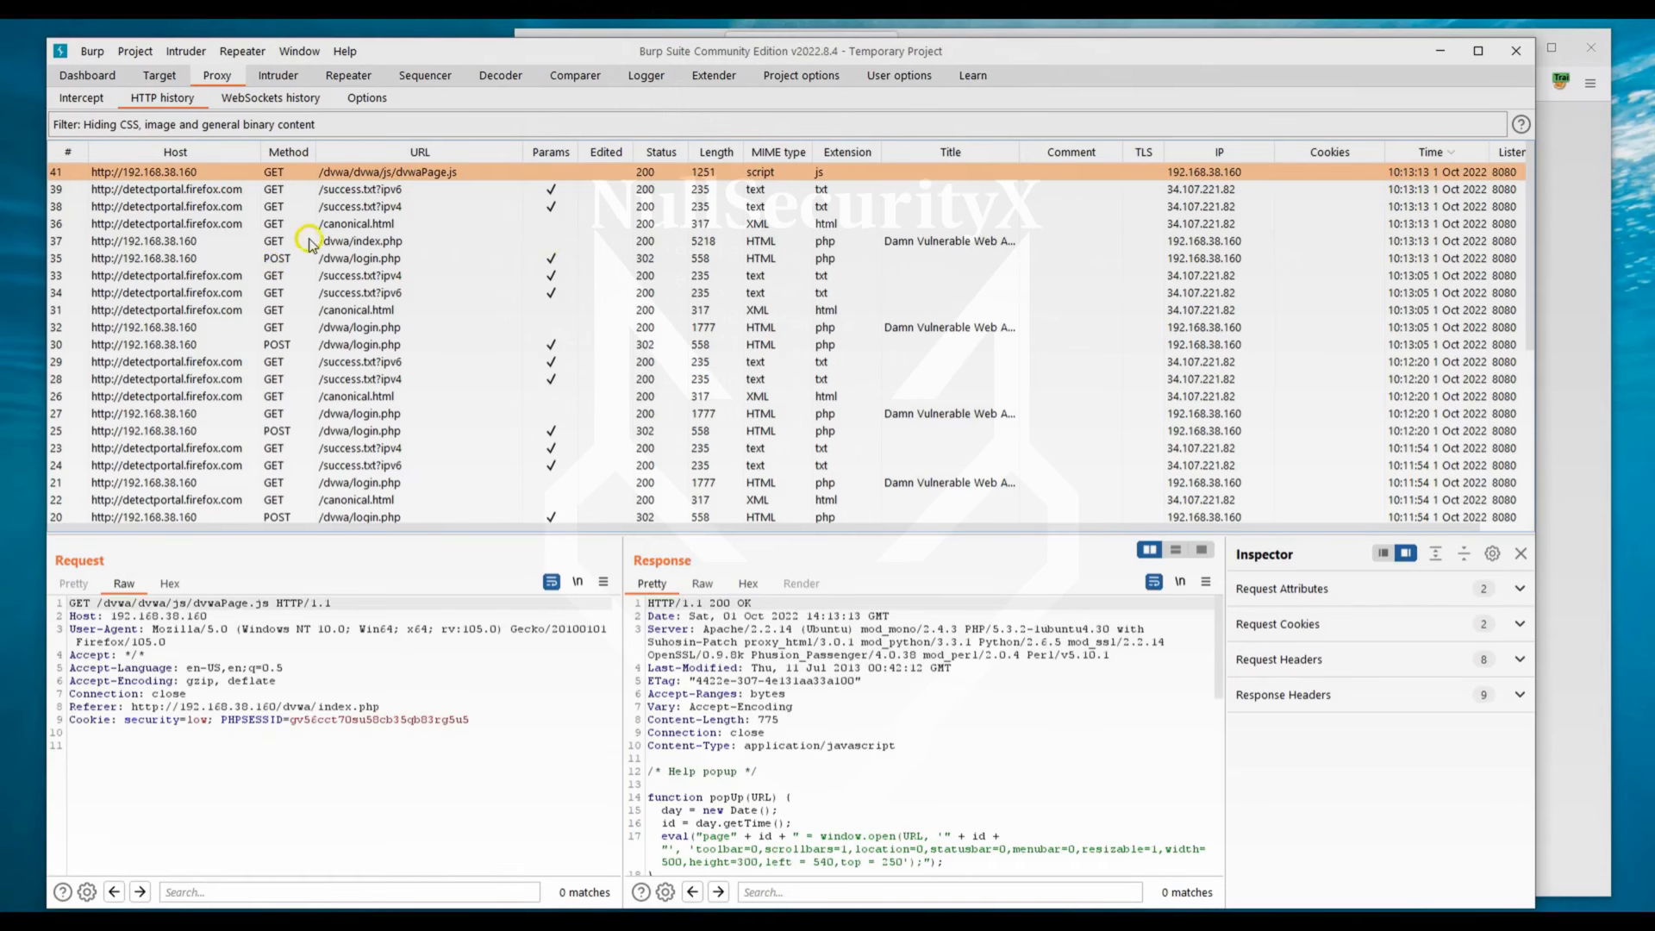
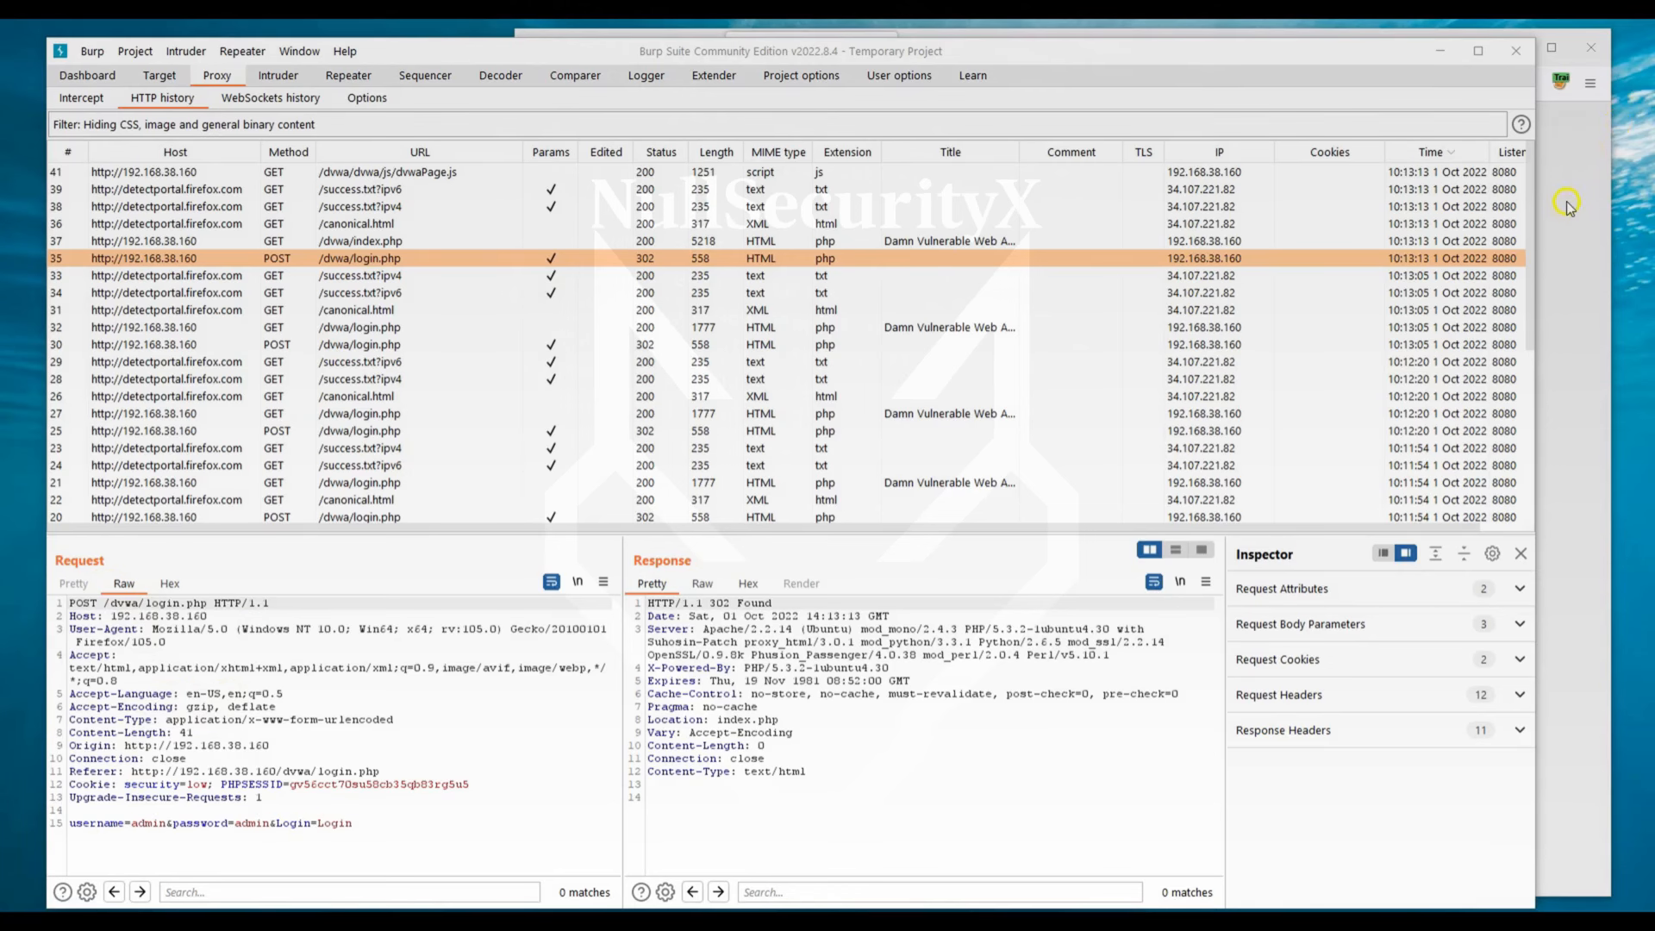
click(1569, 208)
click(939, 336)
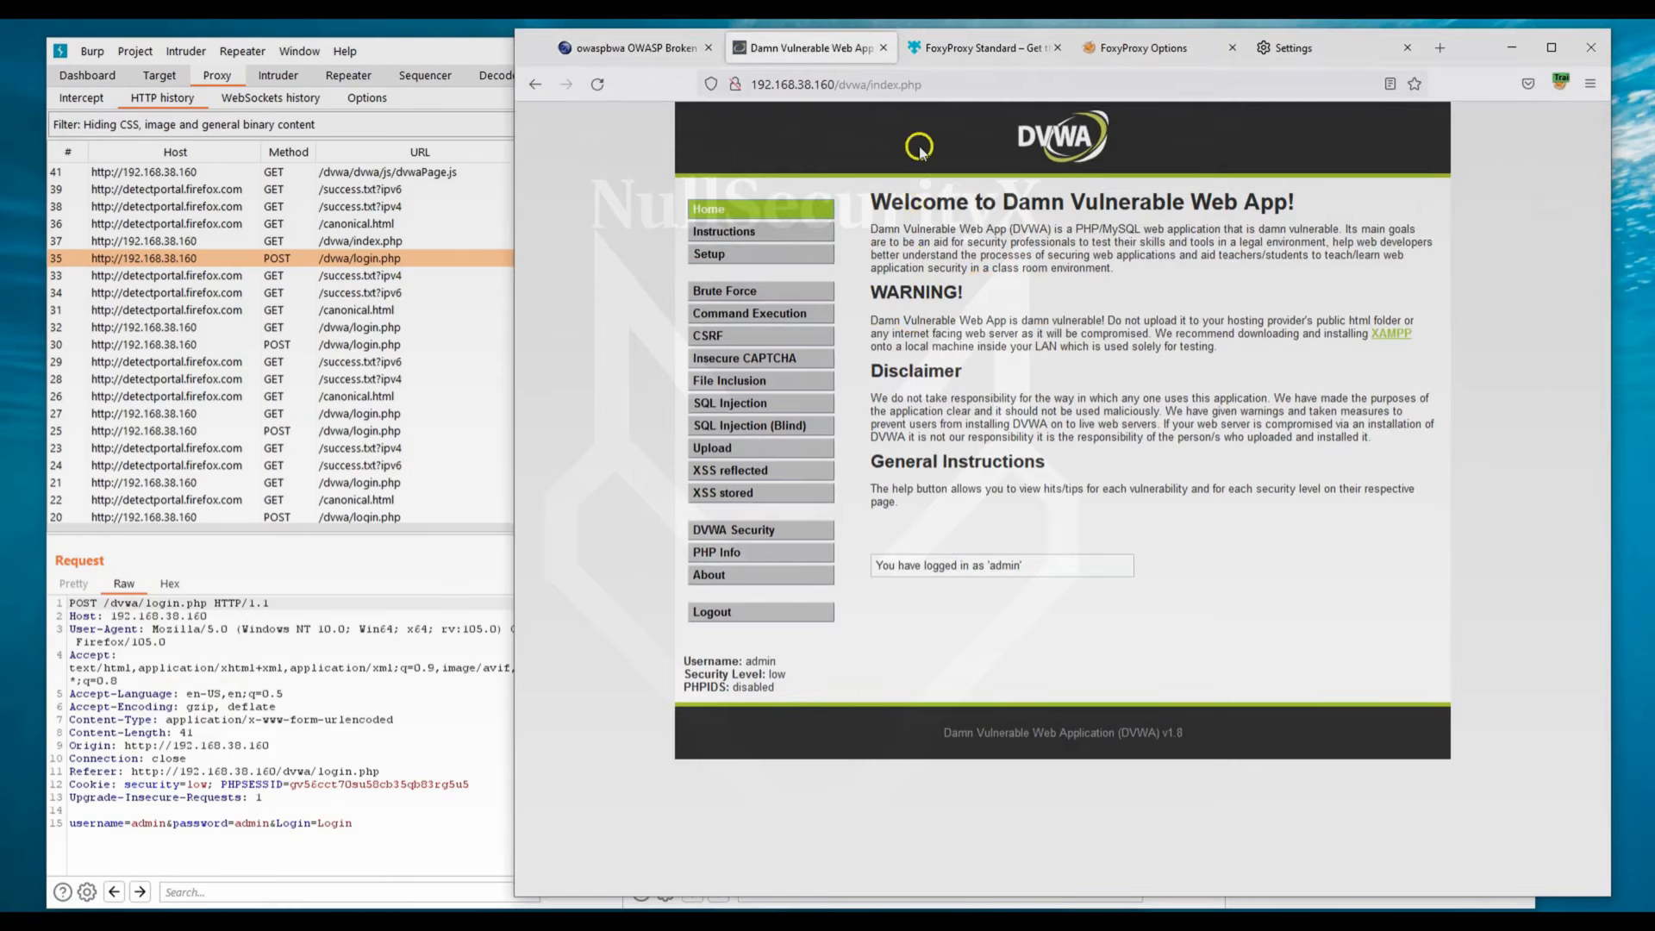
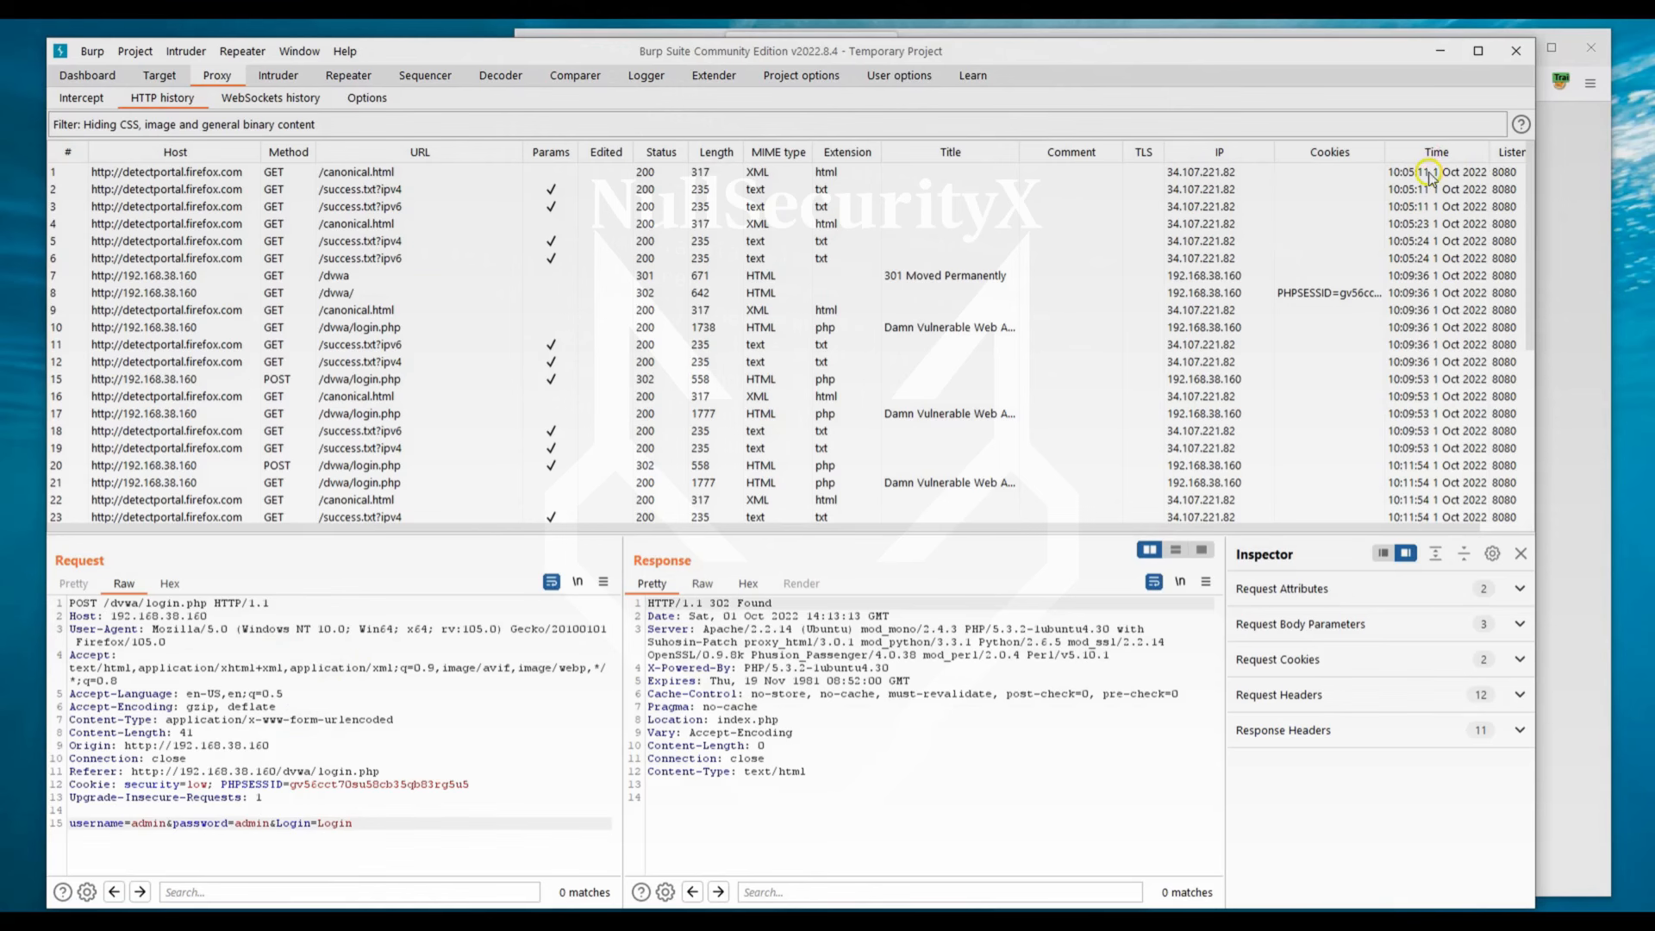
Look through the HTTP history in Burp Suite, sort it by time with newest first, and select the /dvwa/dvwa/js/dvwaPage.js request.
click(1420, 174)
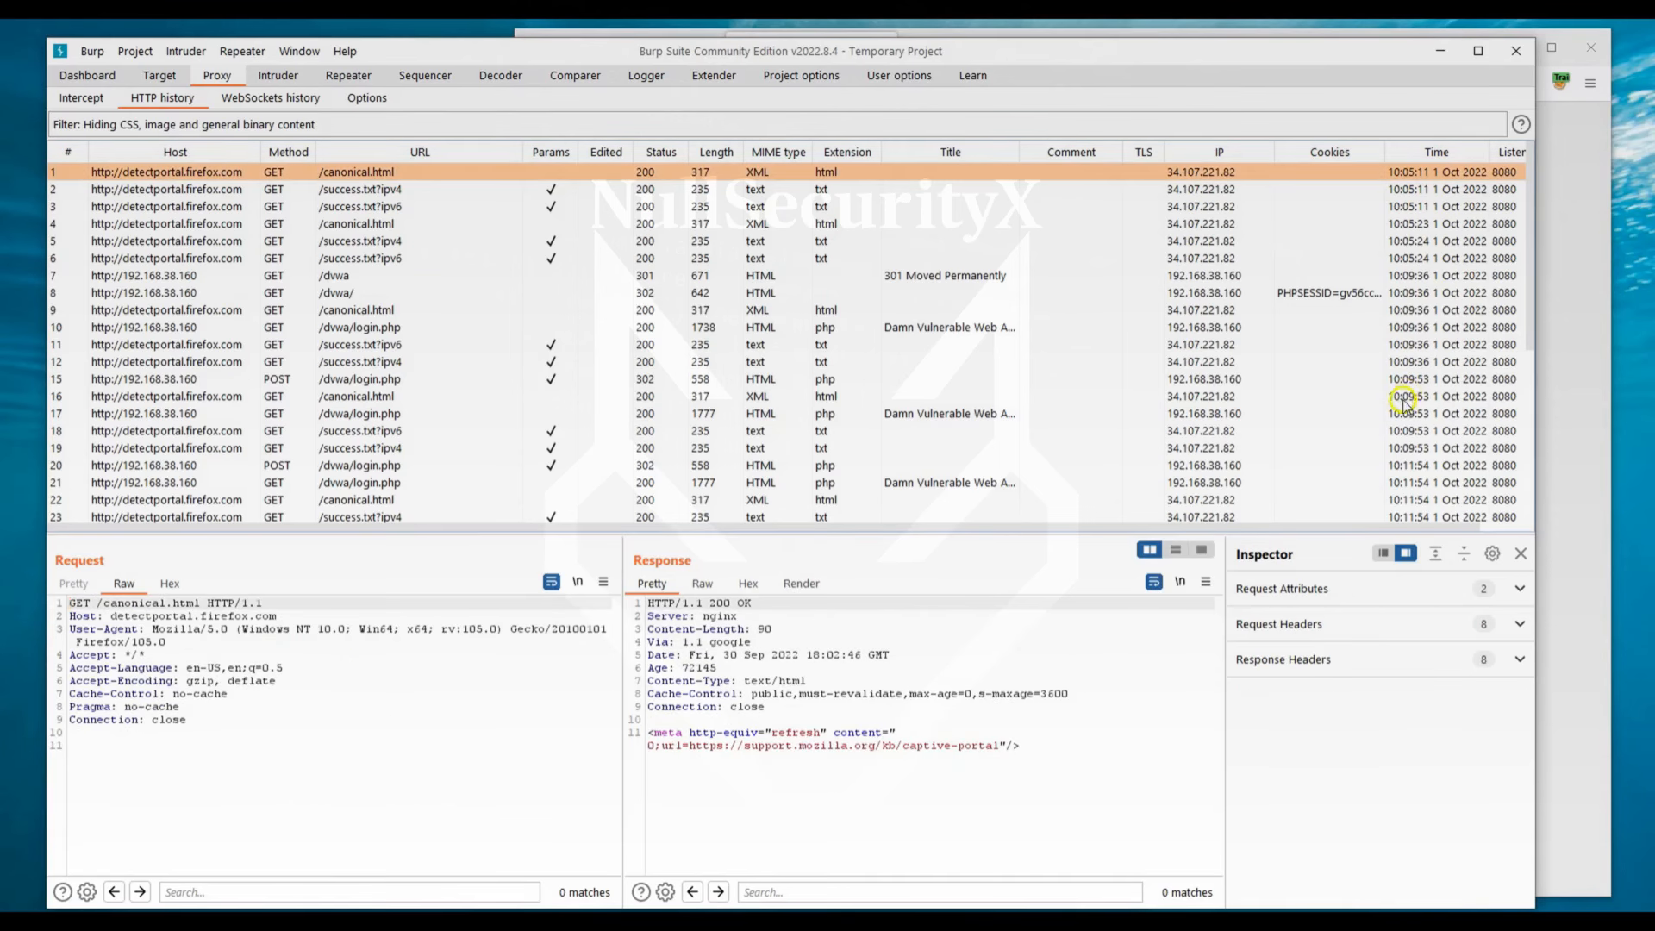
scroll(1405, 414, down, 5)
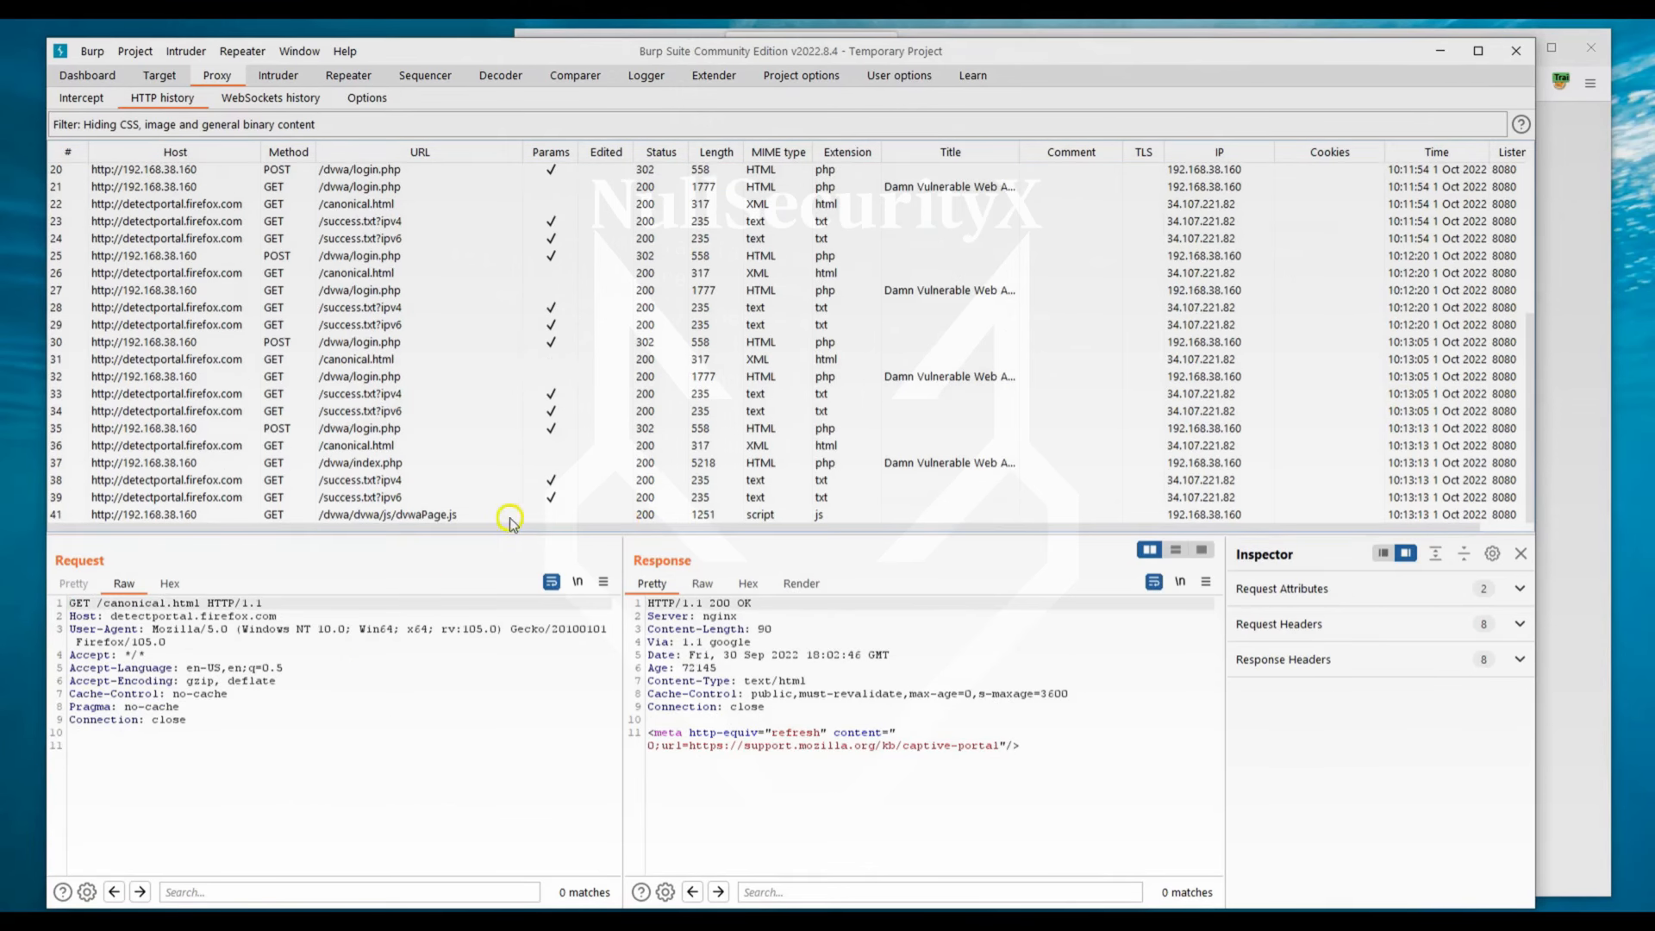
scroll(1290, 362, up, 5)
click(1427, 153)
click(1427, 152)
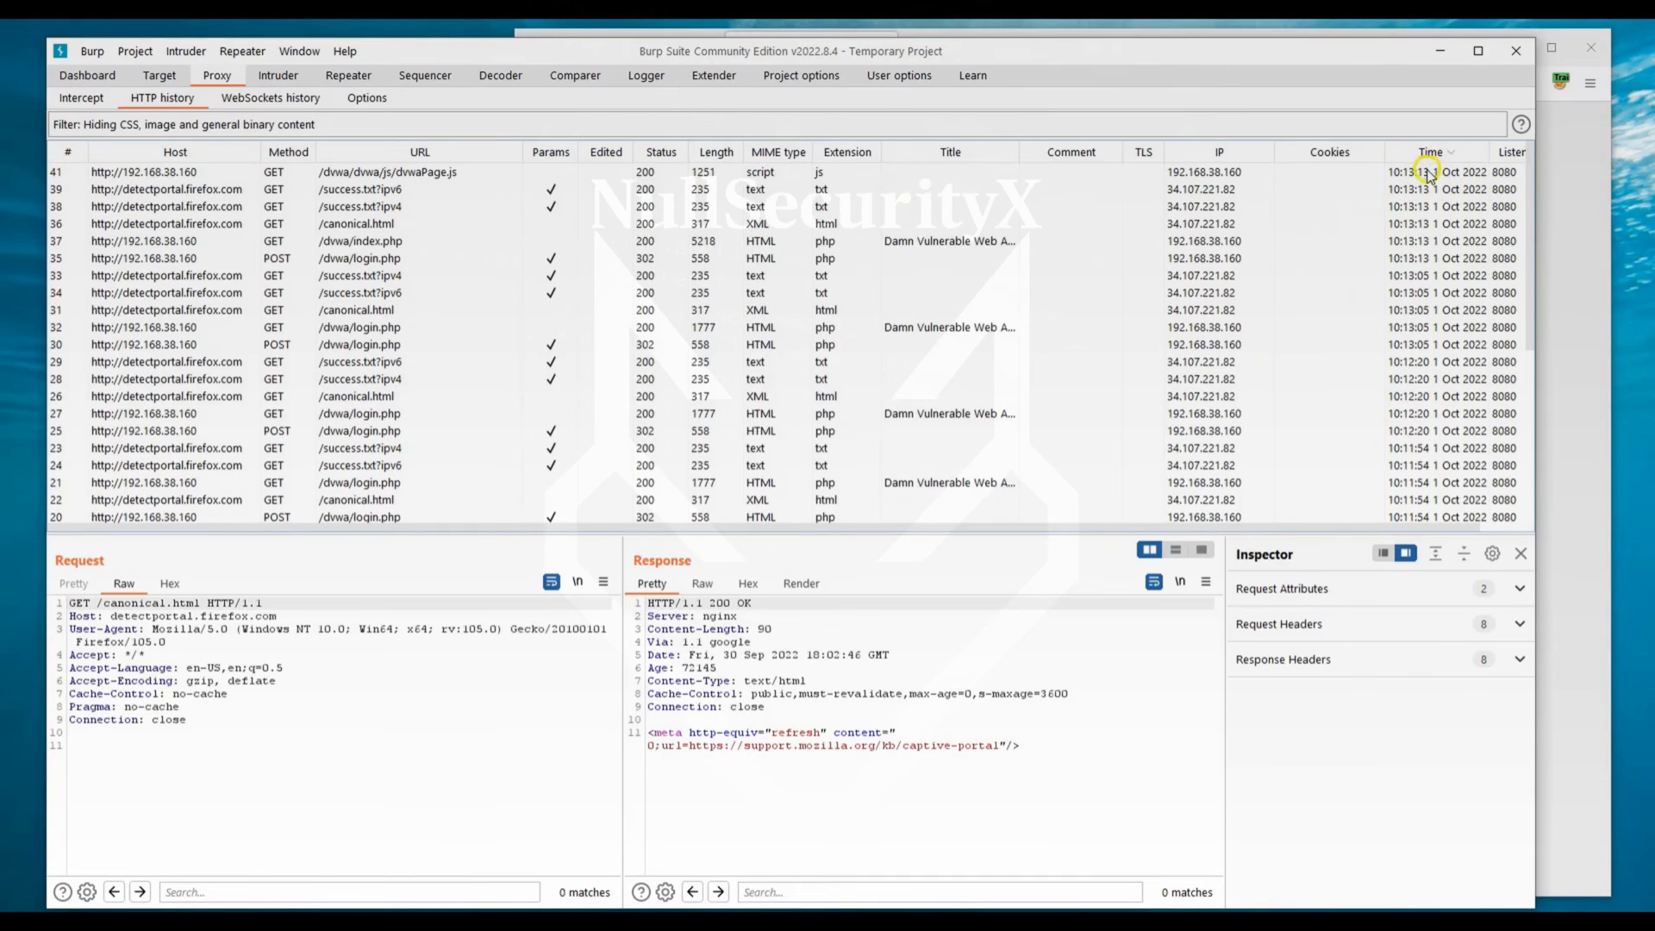
click(1424, 172)
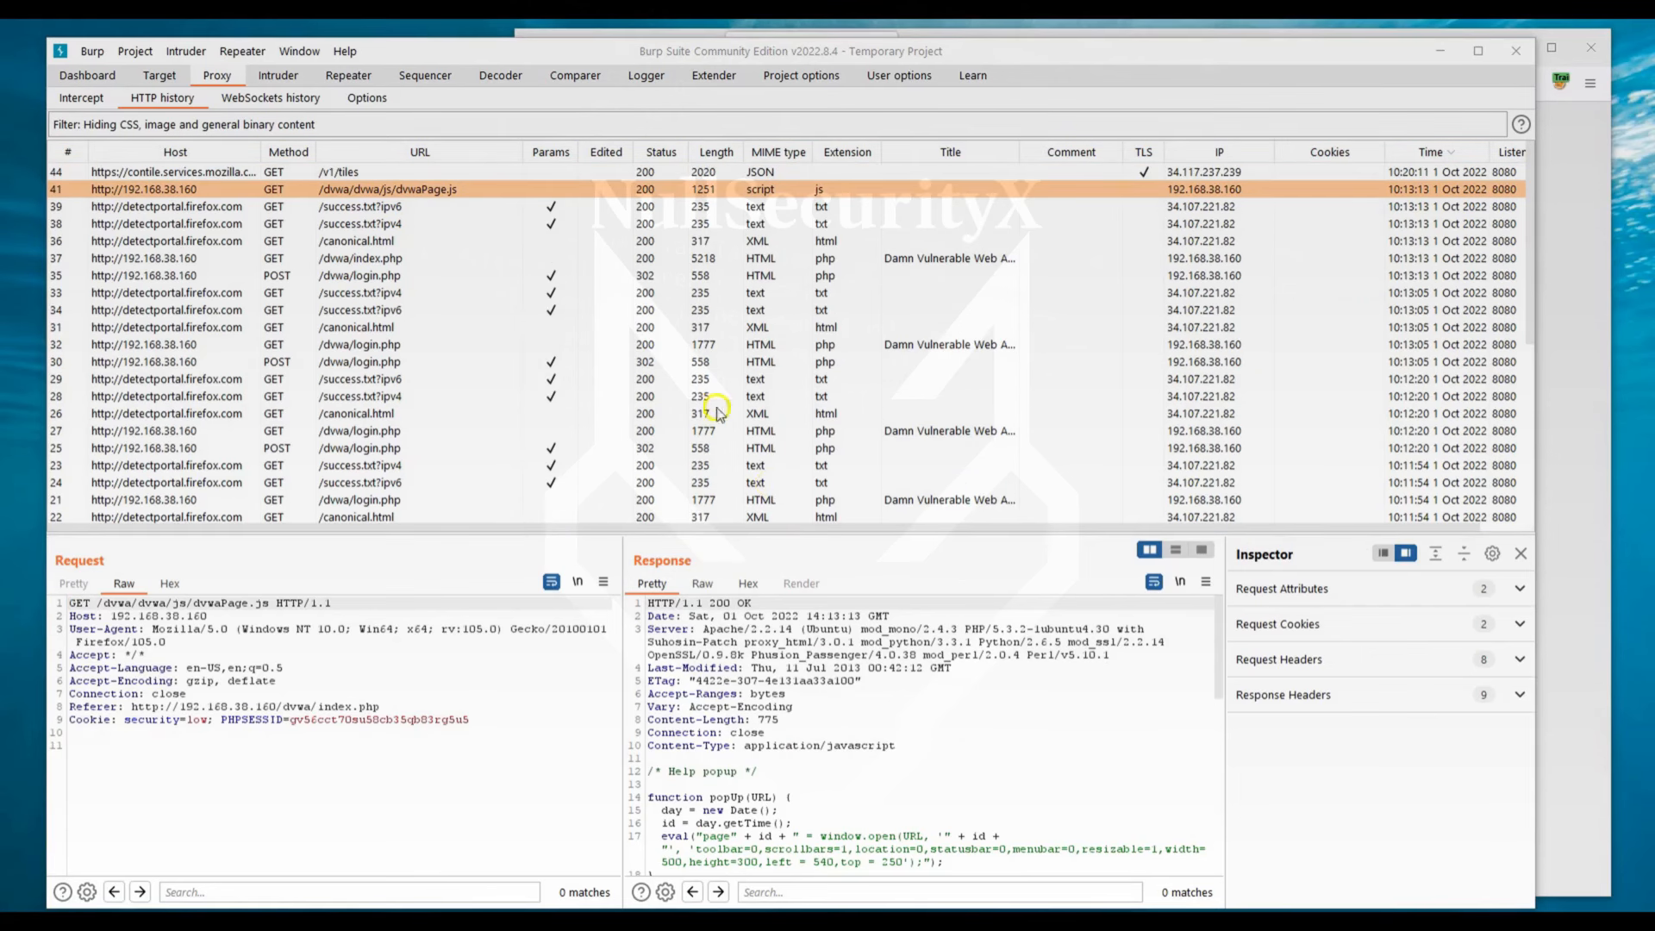
click(87, 76)
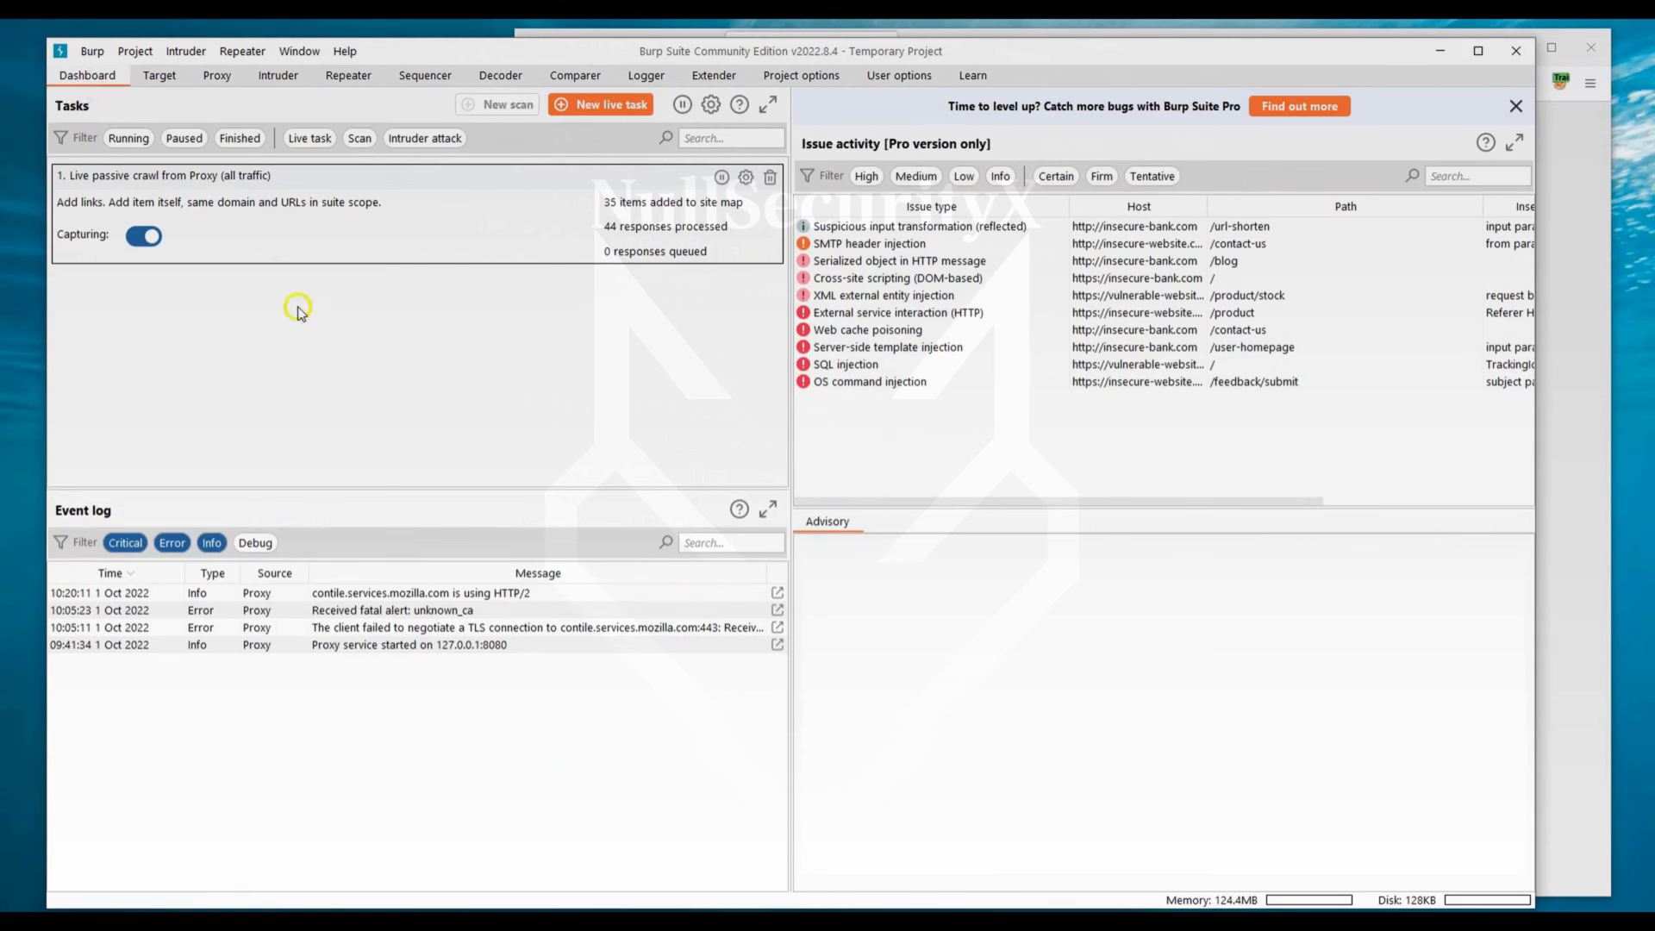
click(159, 76)
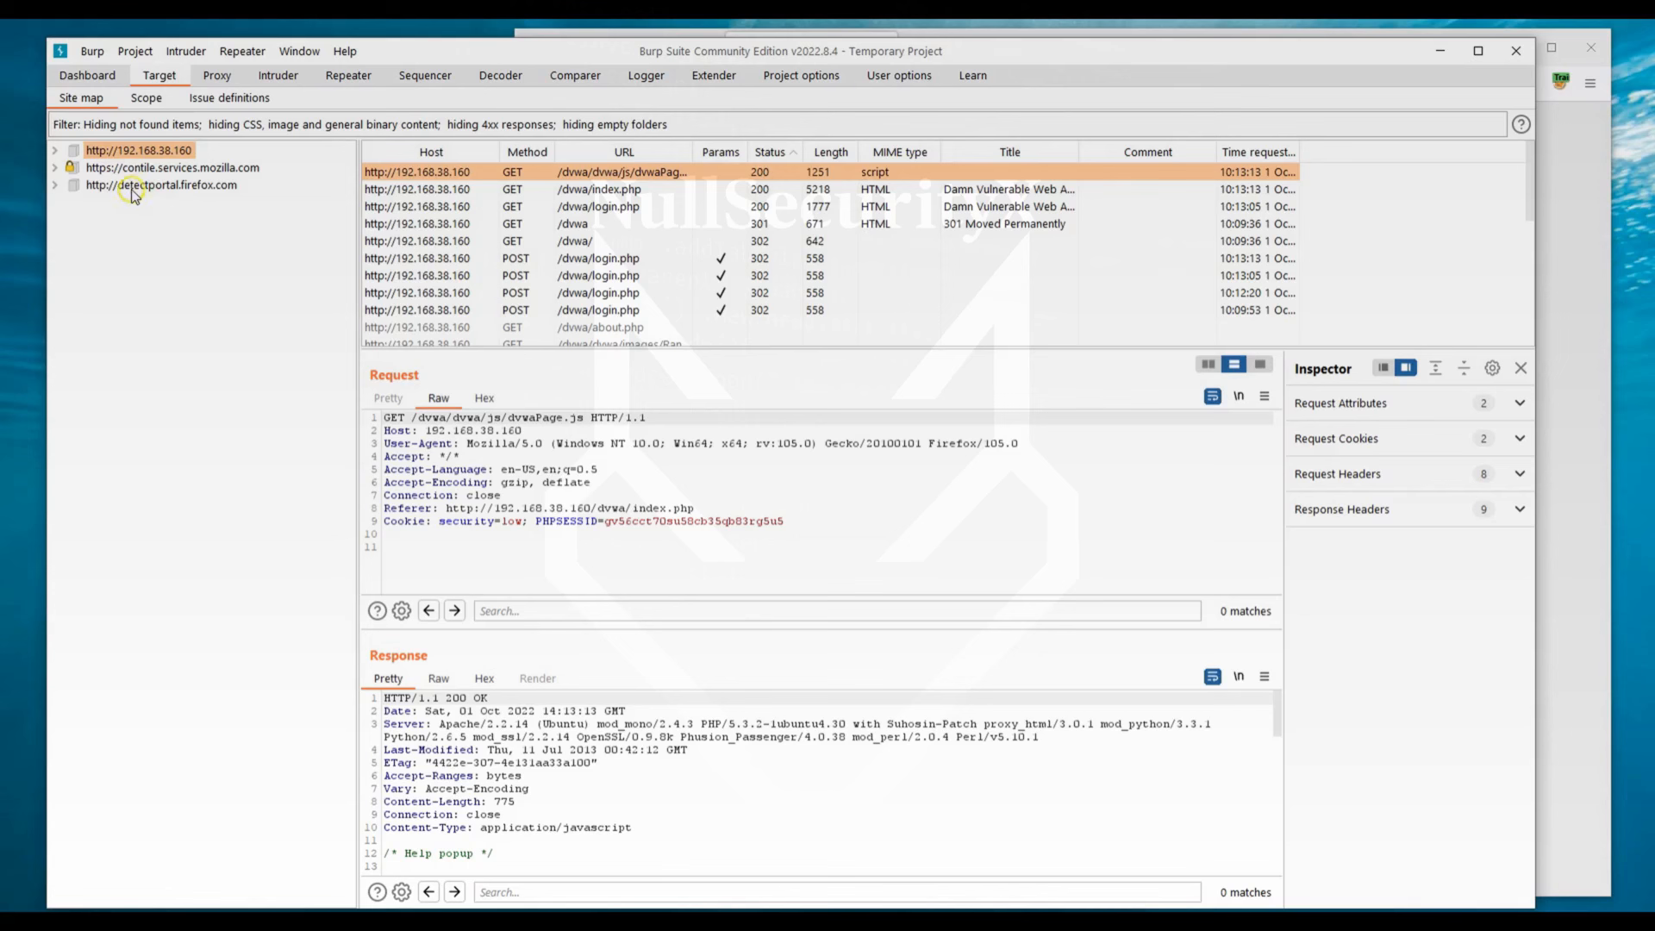
right_click(133, 156)
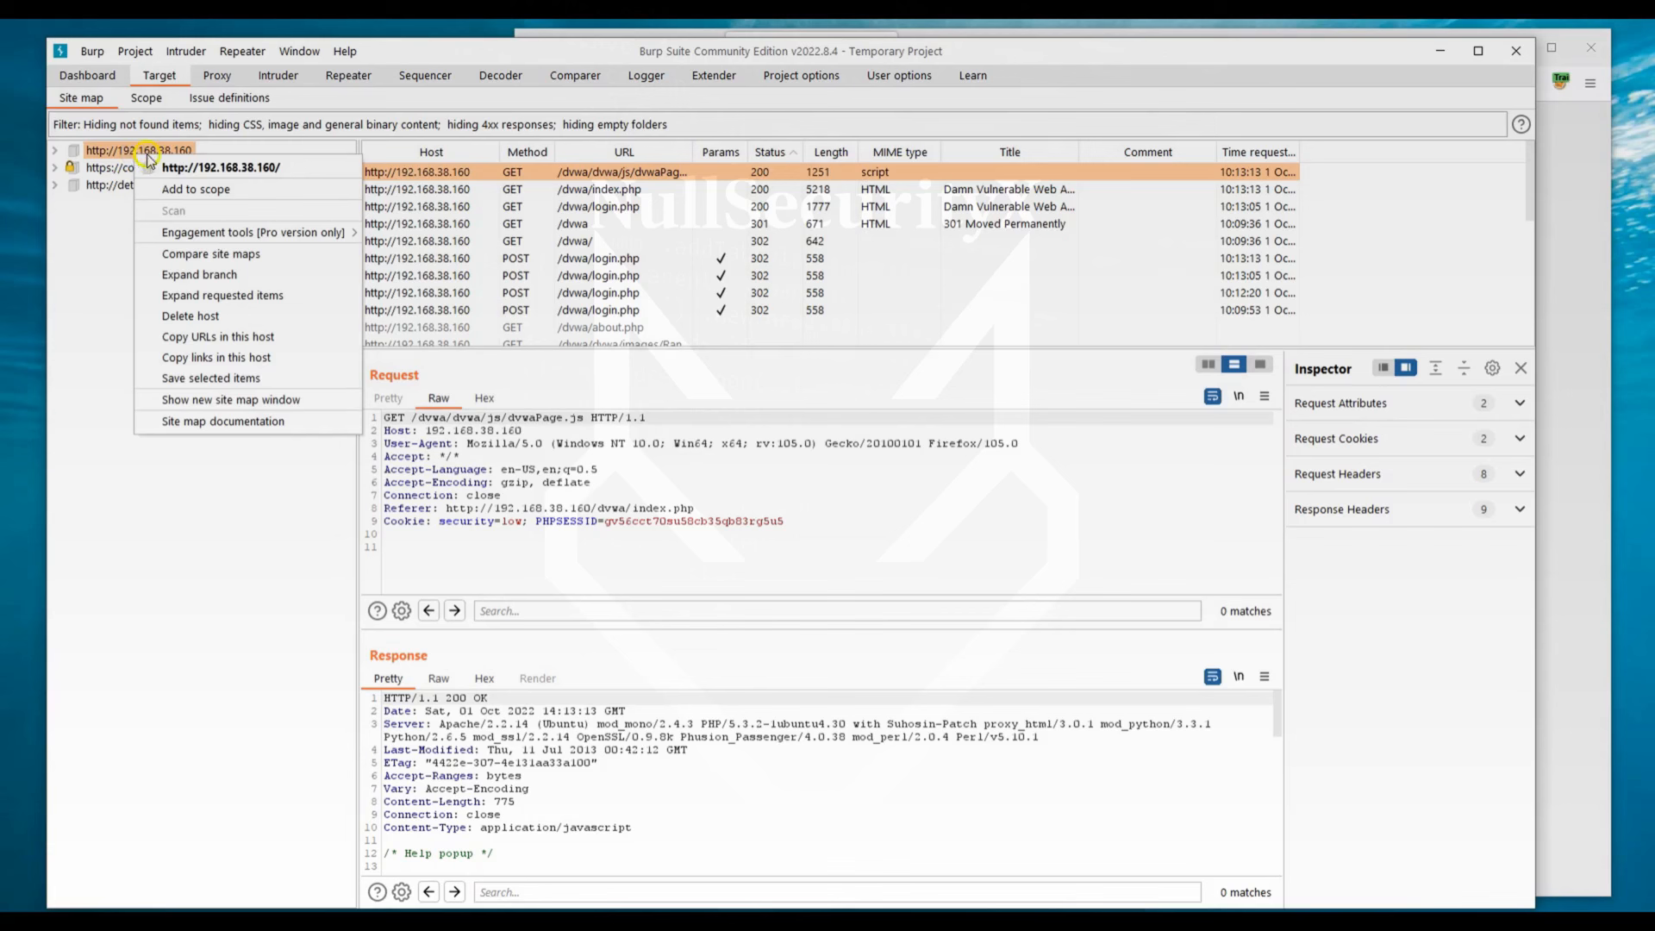
click(191, 191)
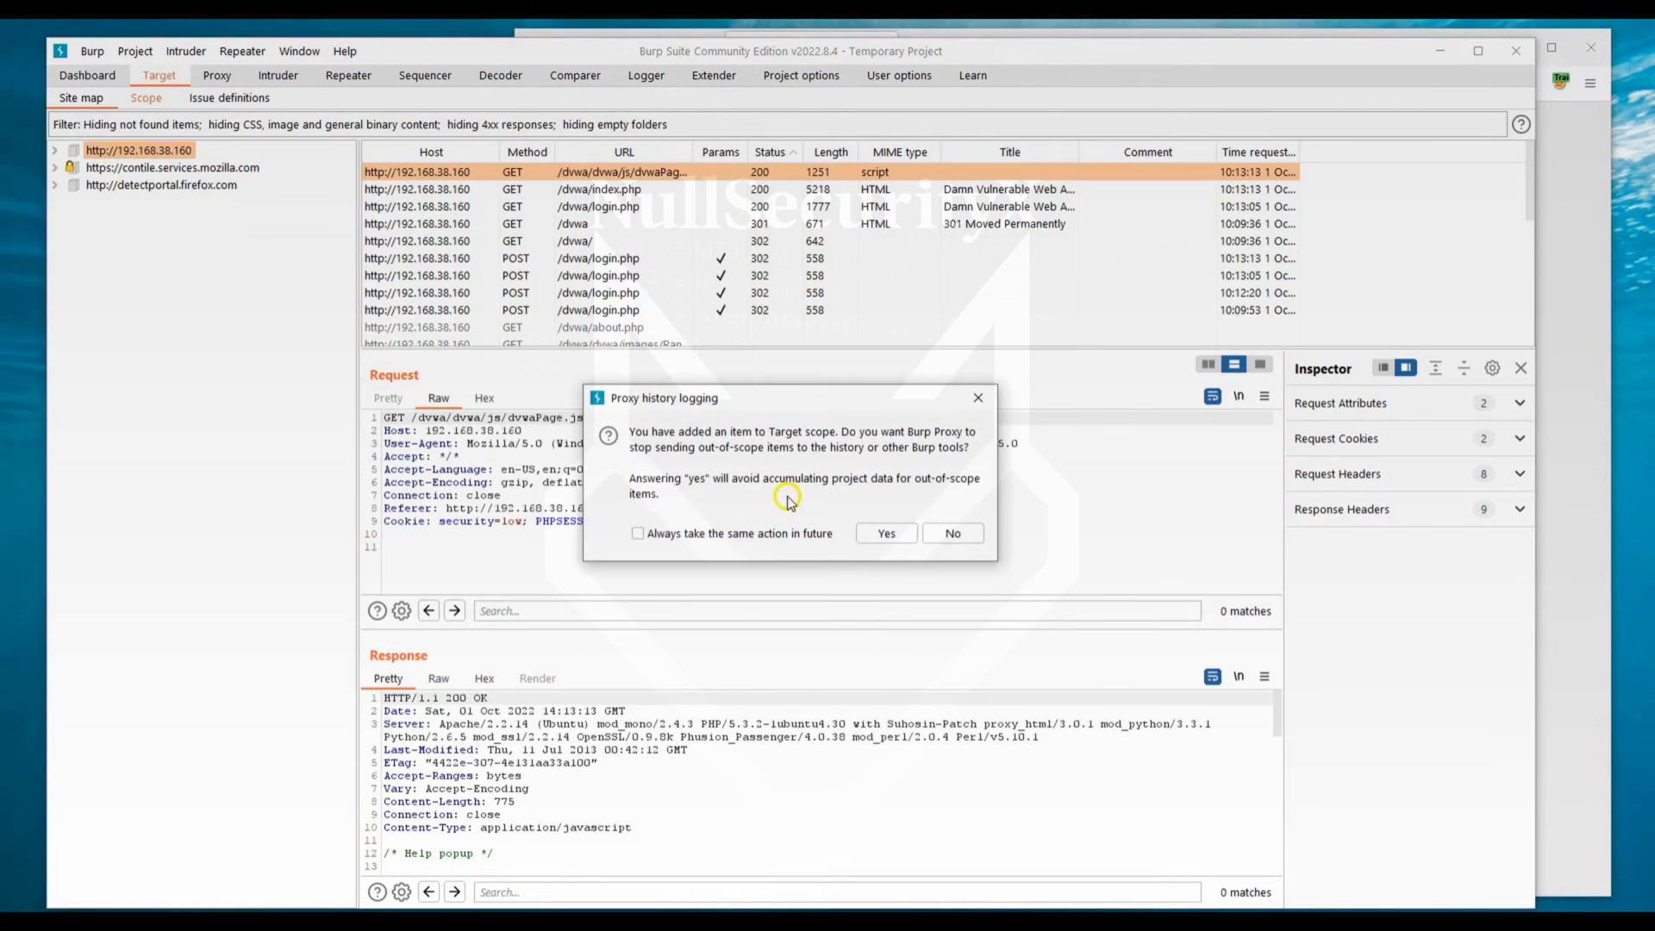
click(882, 531)
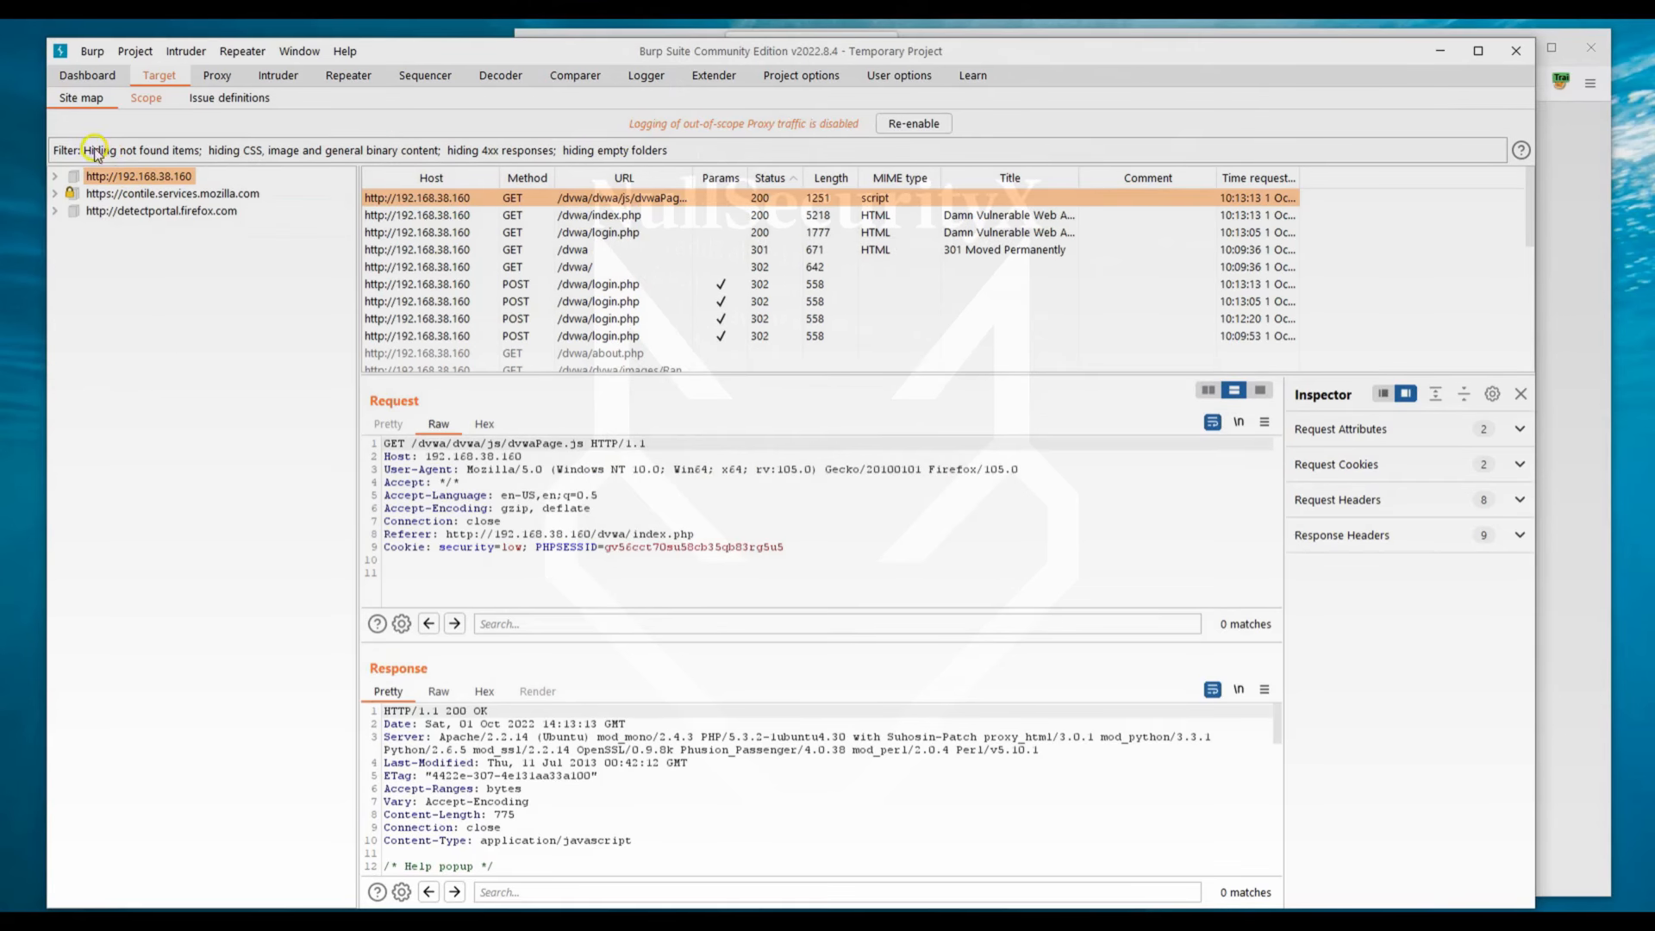
Filter the site map to show only in-scope items.
click(191, 152)
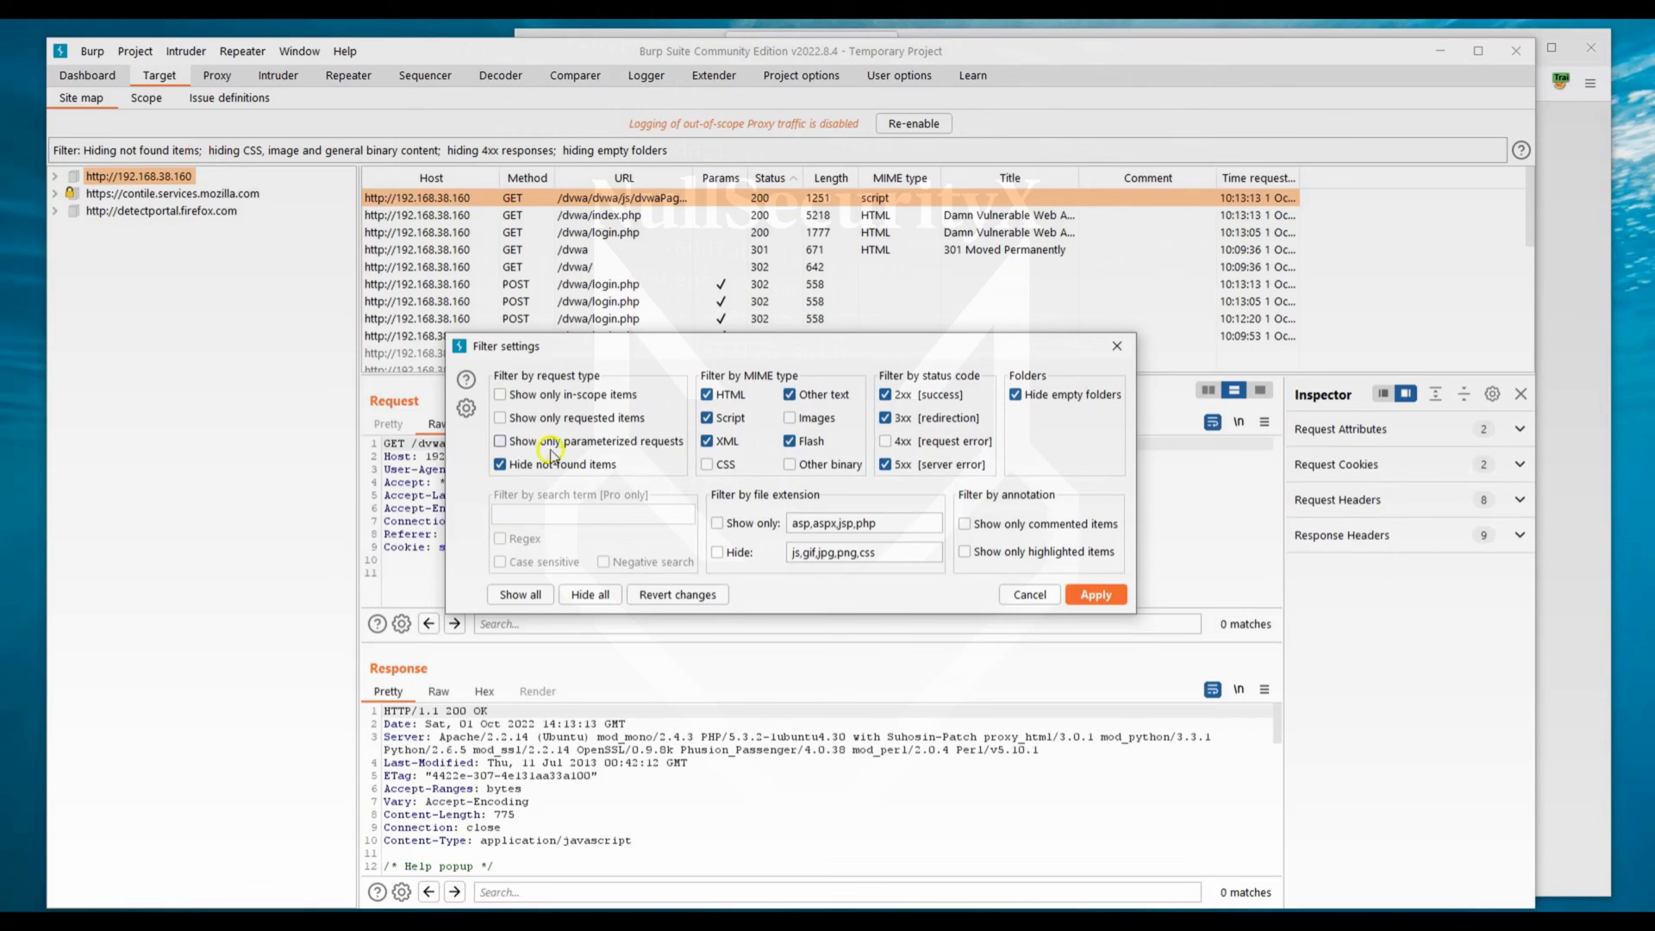
click(500, 395)
click(1096, 594)
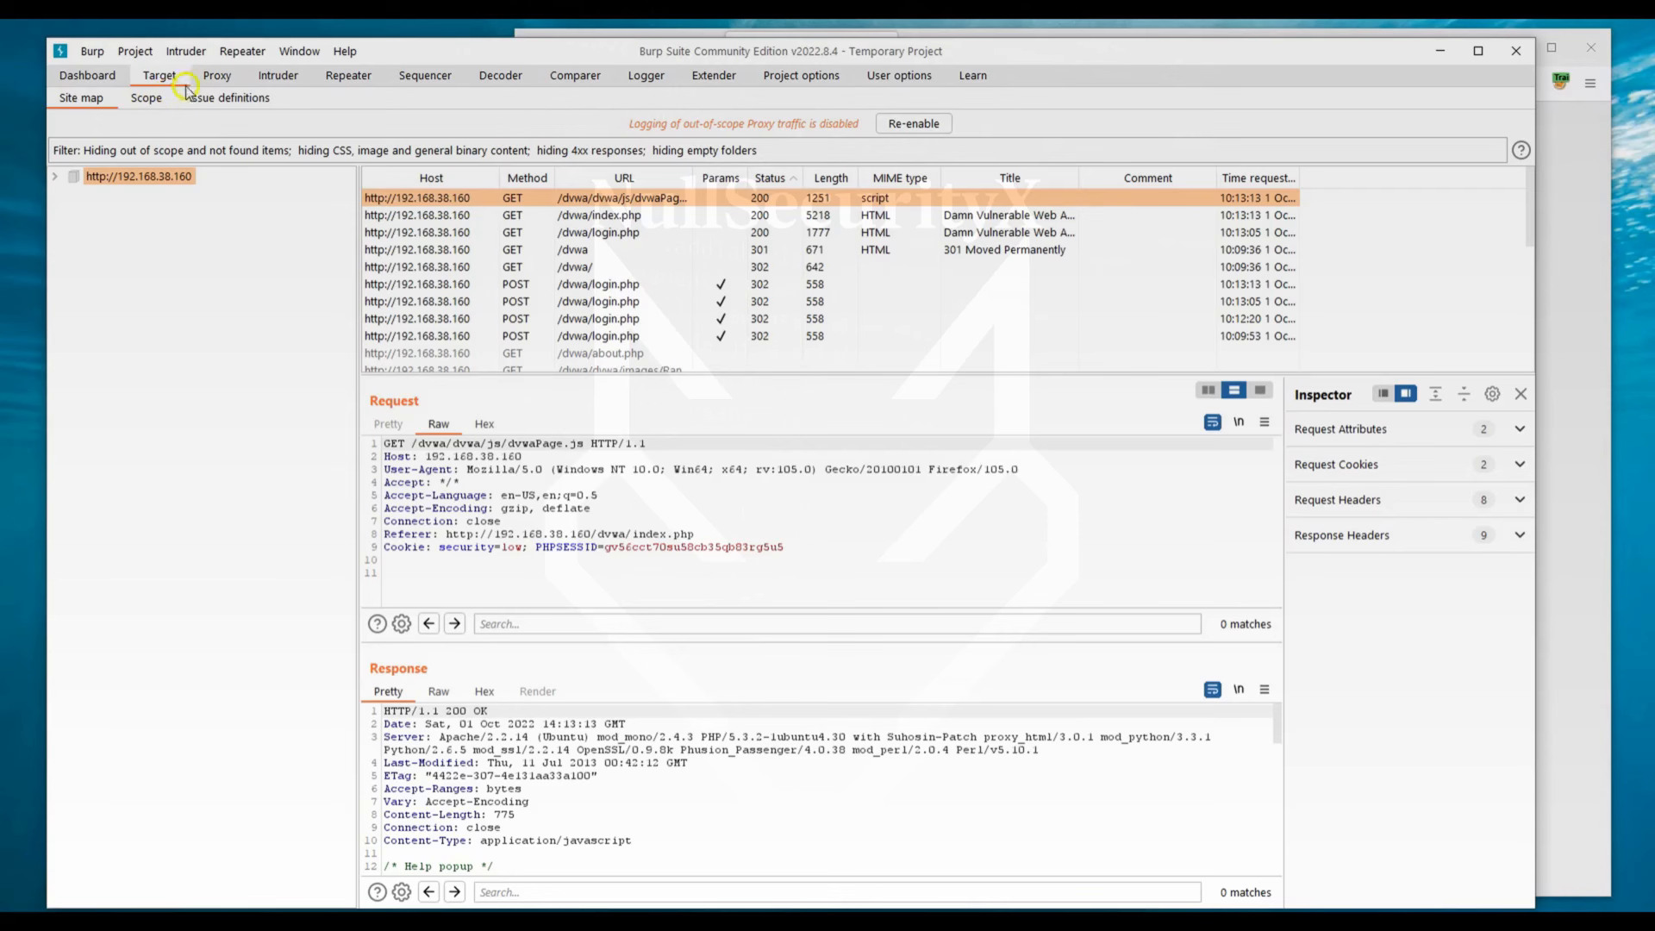
Review the proxy's intercept view, HTTP history and the DVWA page in Firefox, and turn request interception on.
click(215, 77)
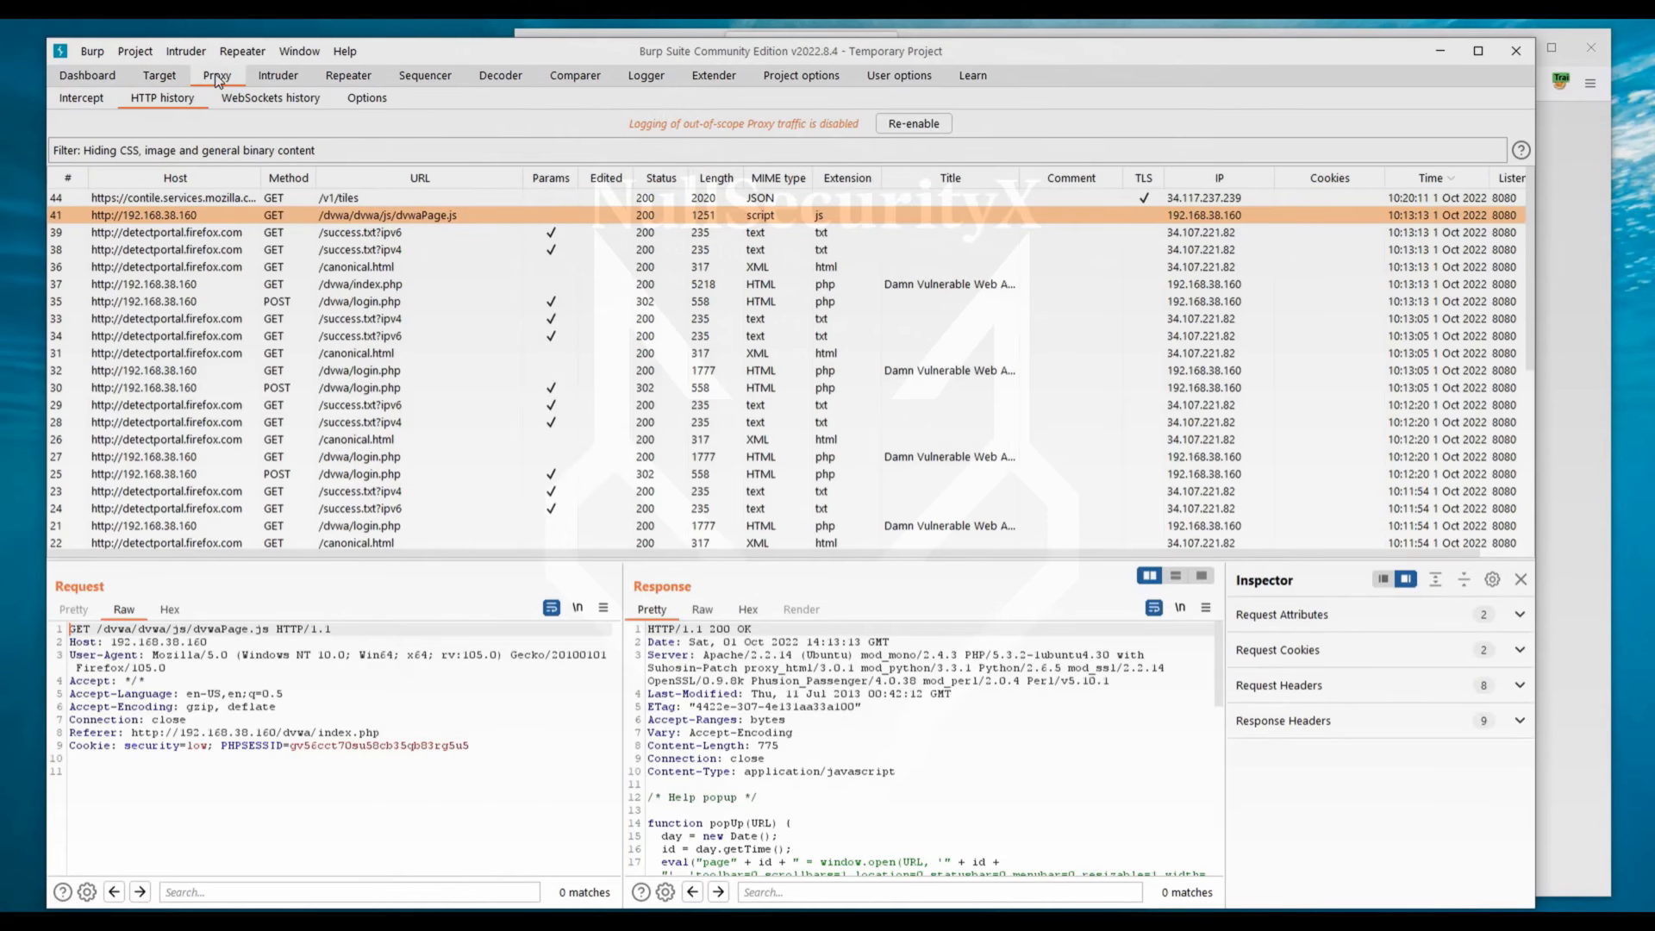
click(81, 101)
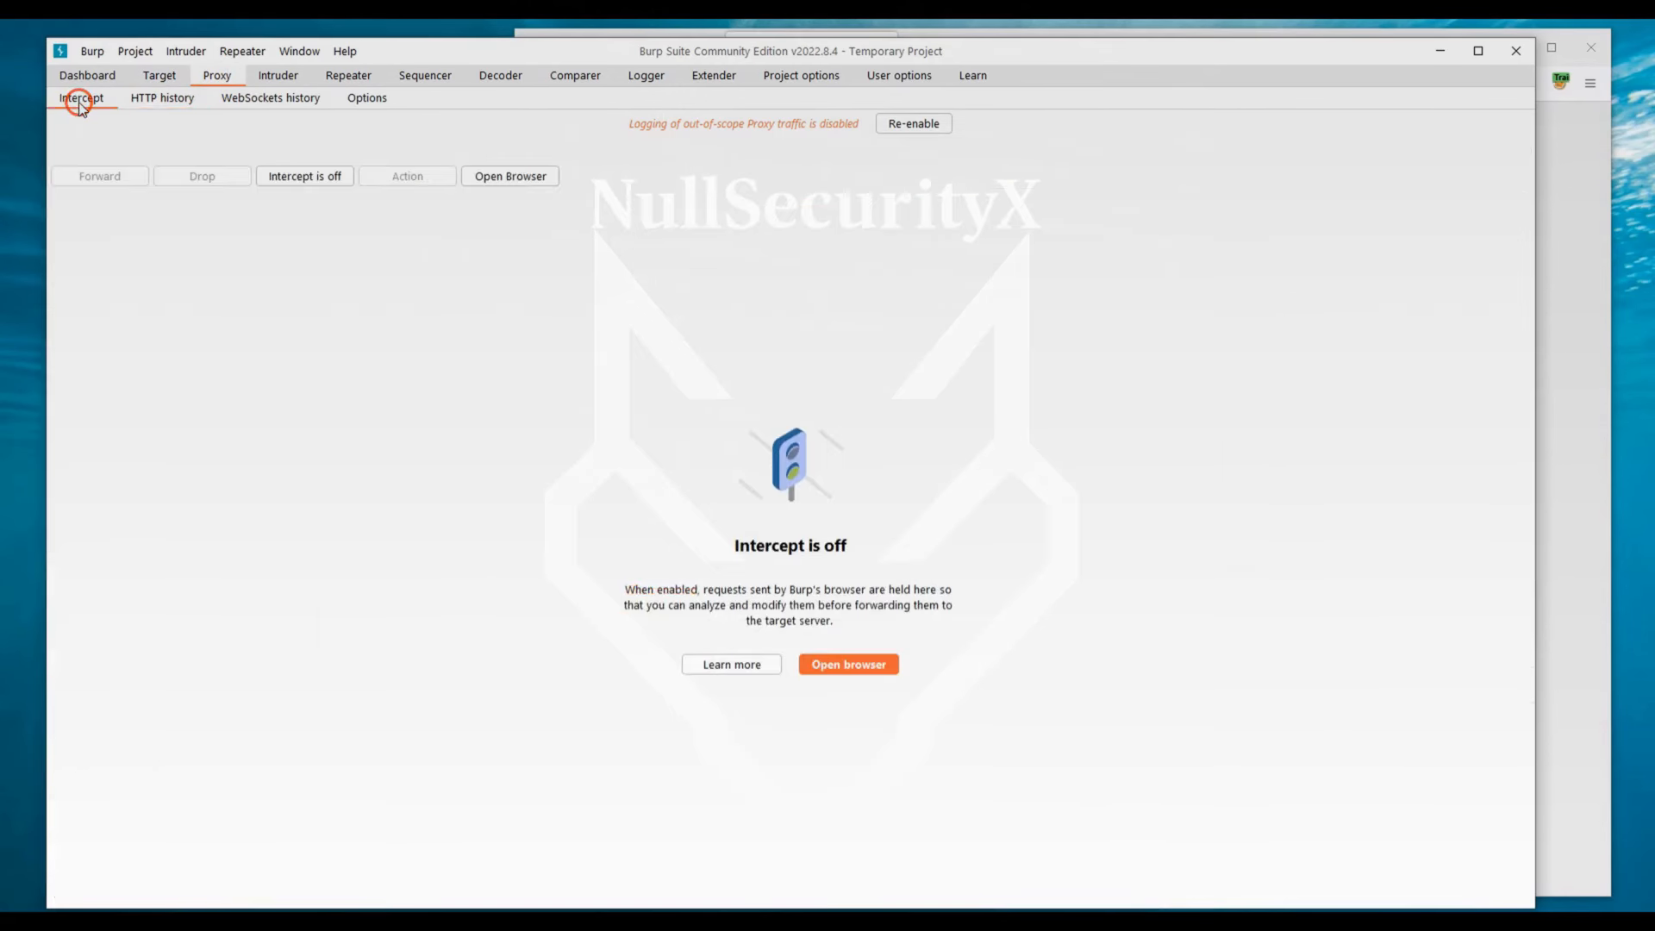
click(312, 184)
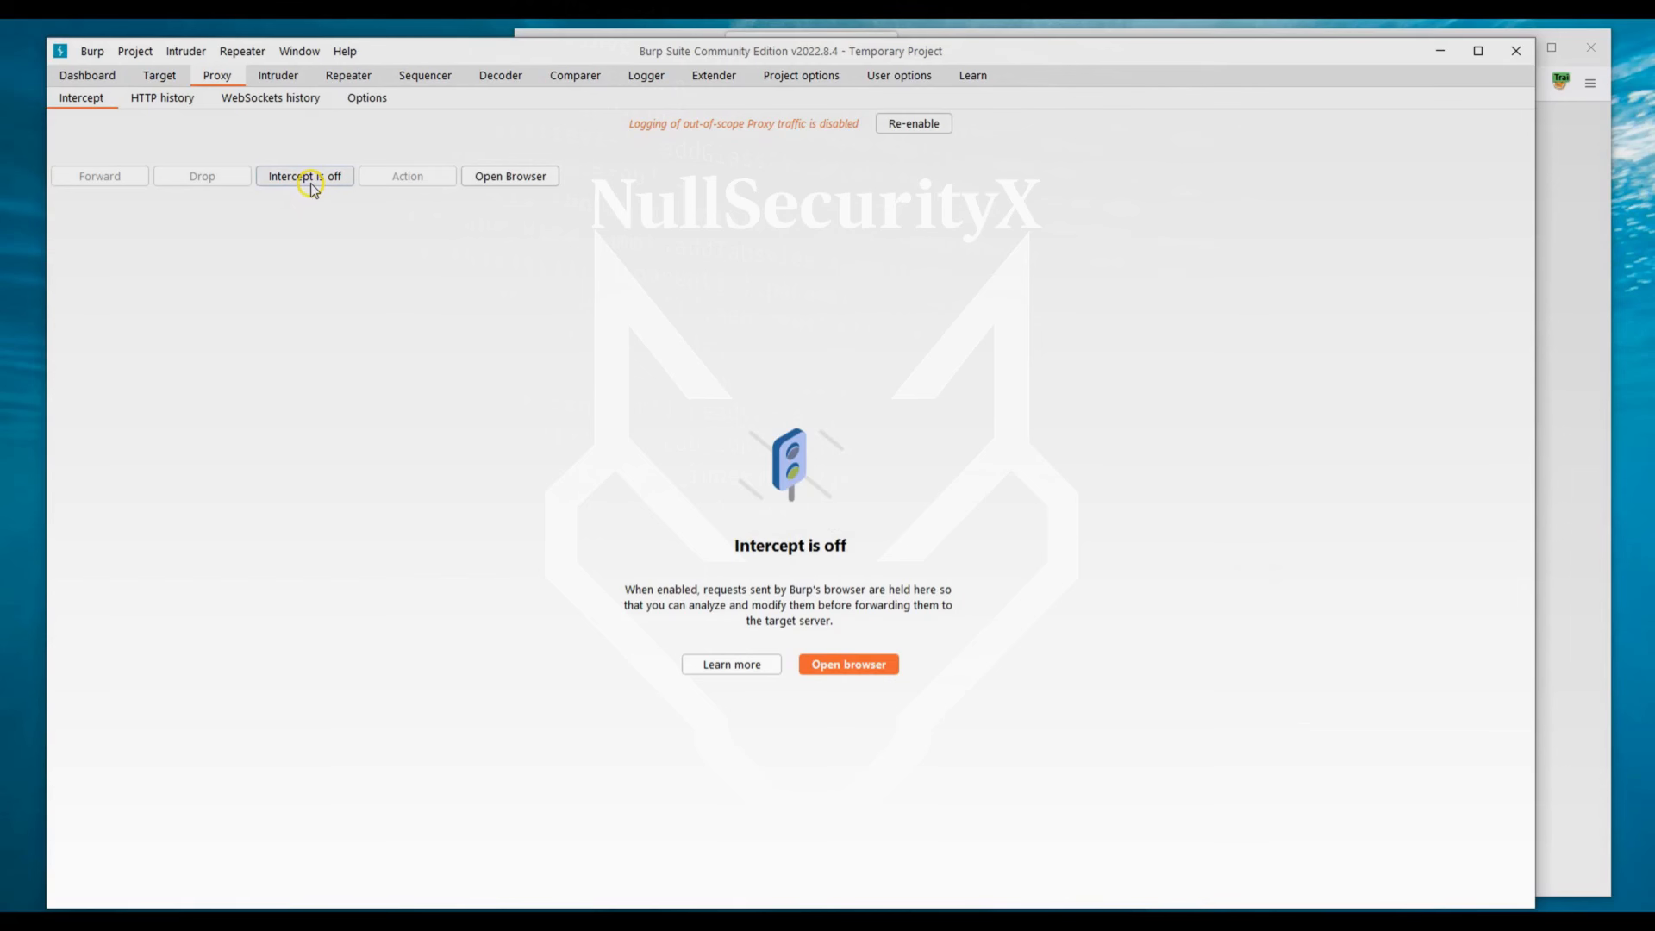
click(768, 557)
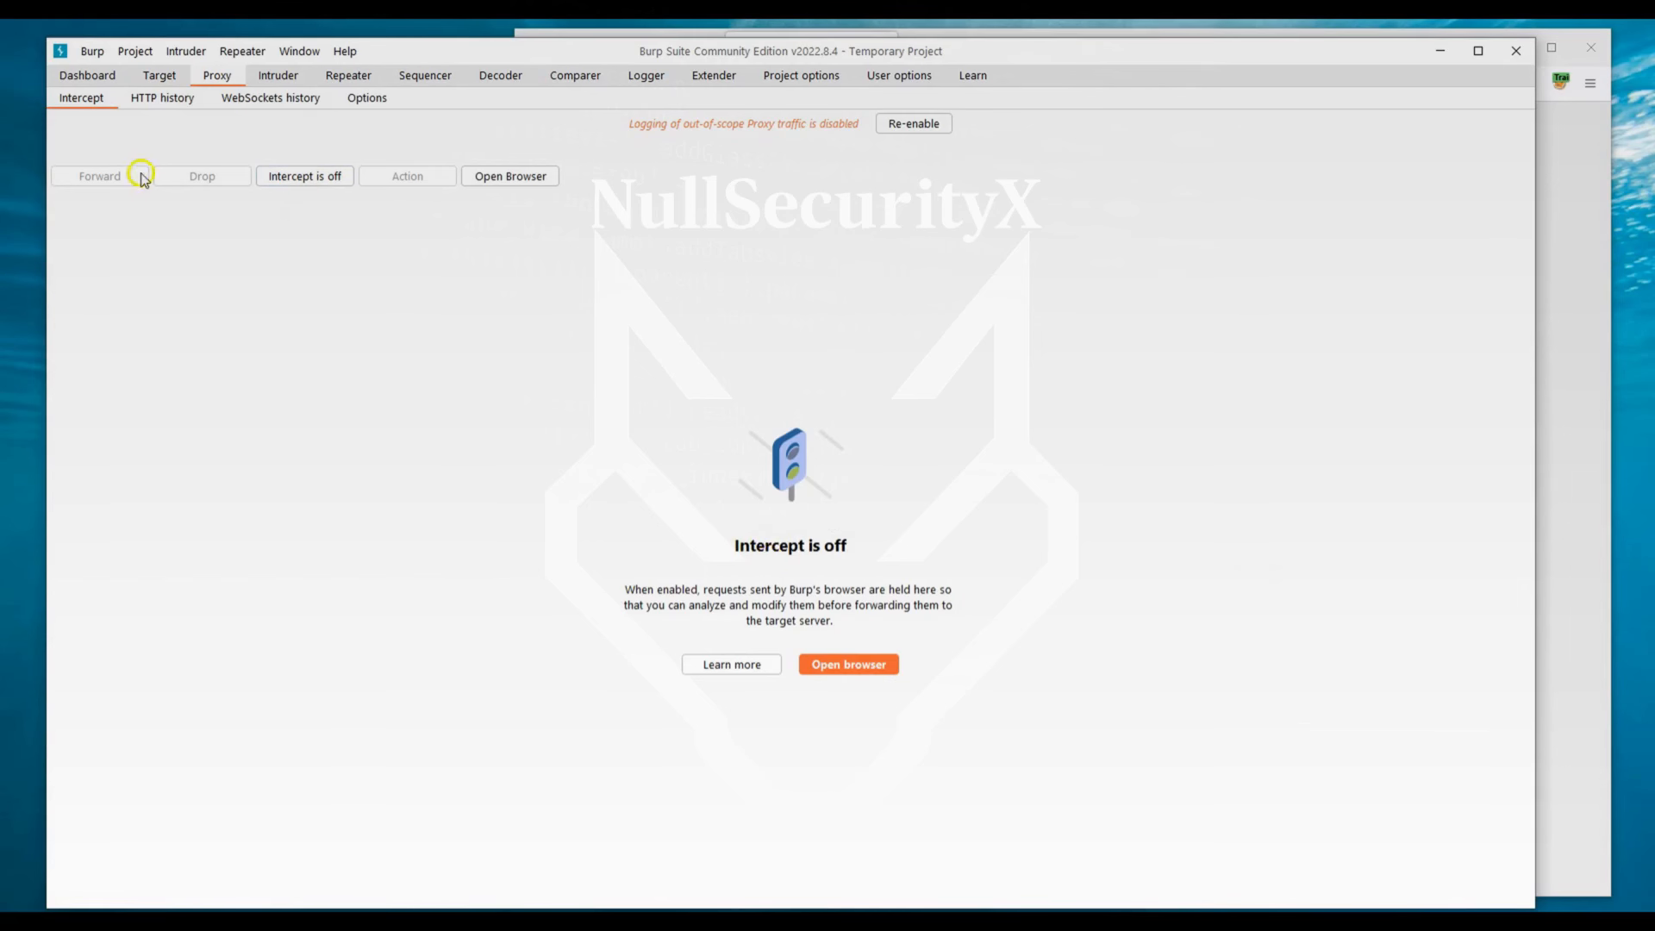
click(1585, 336)
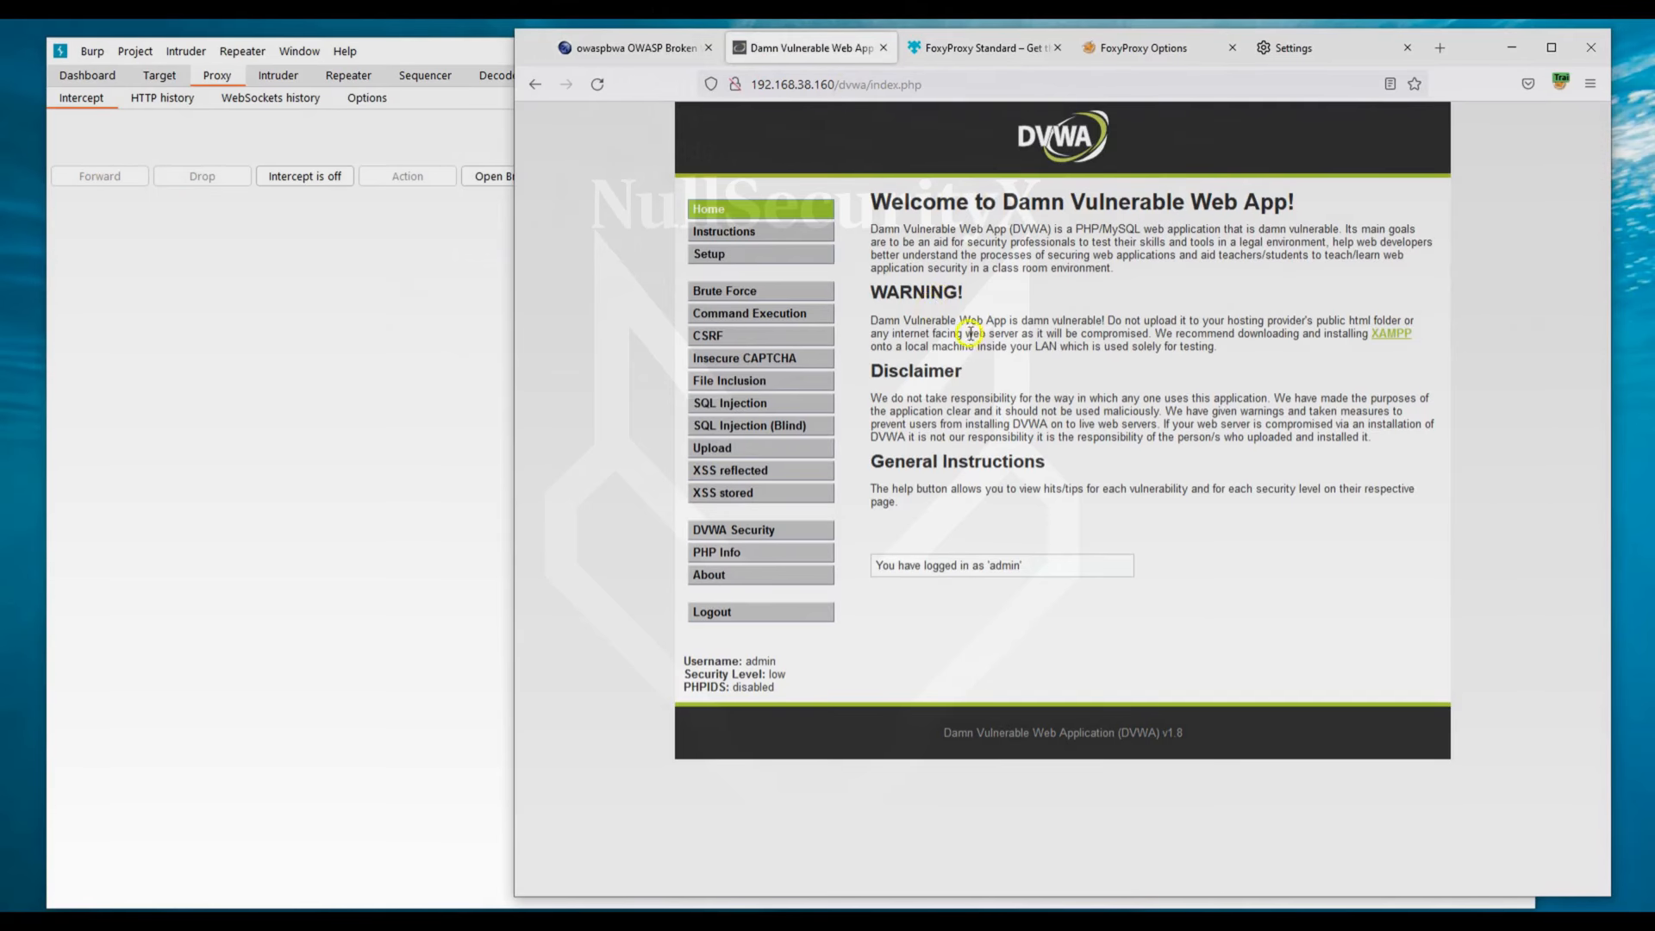
click(151, 99)
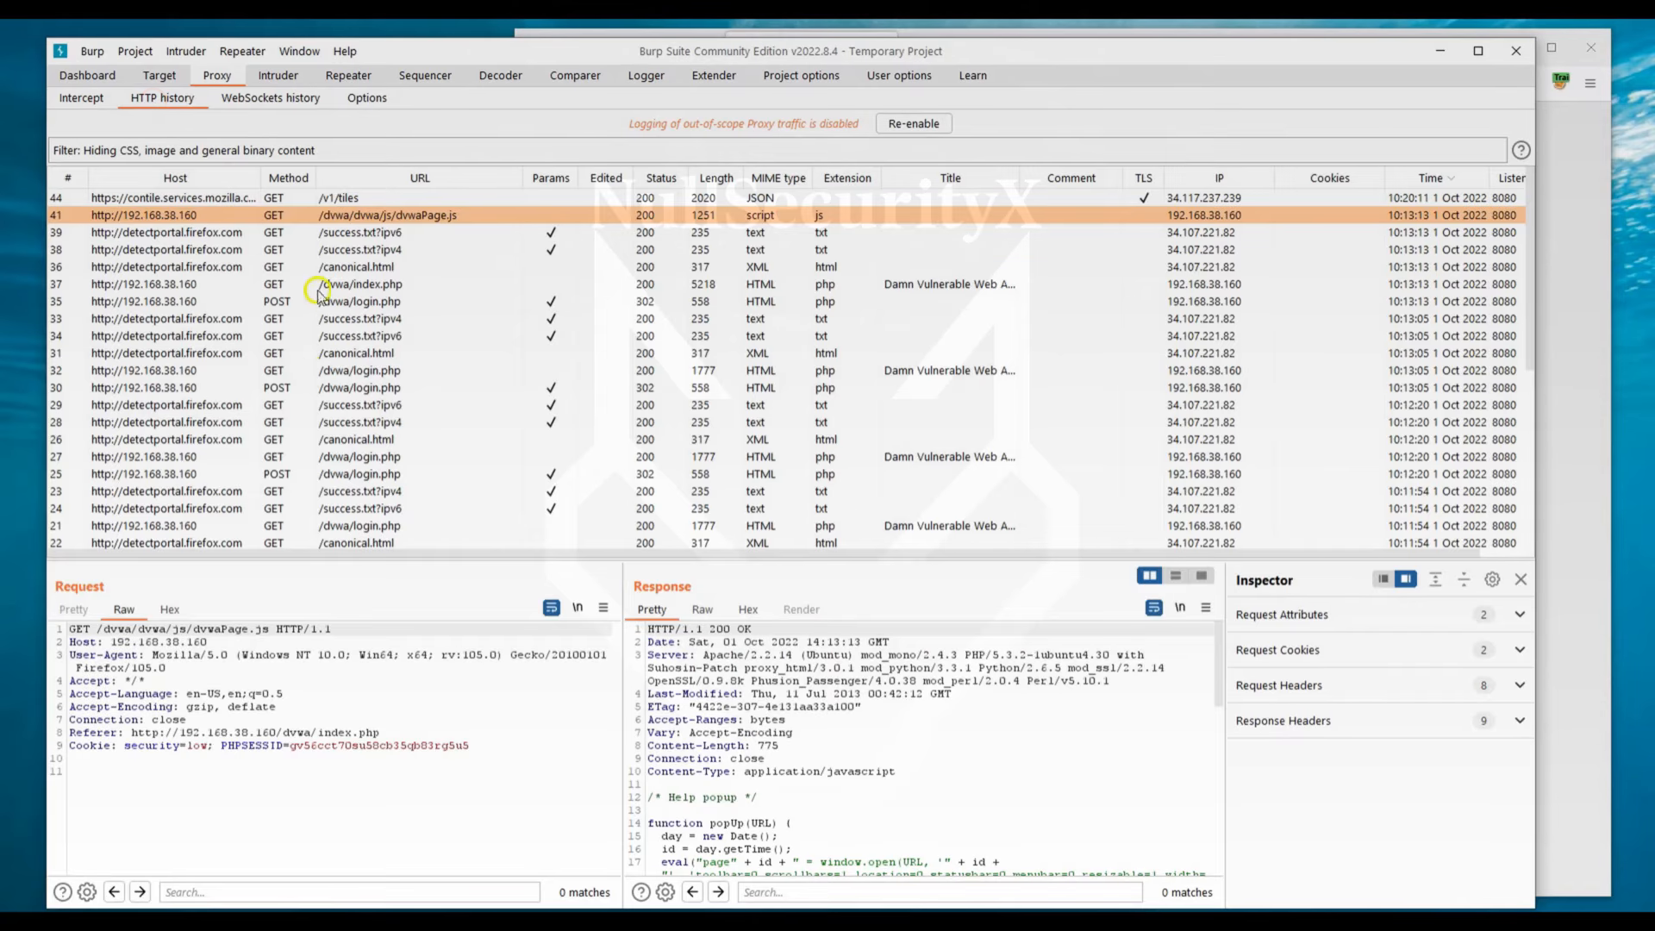
click(76, 99)
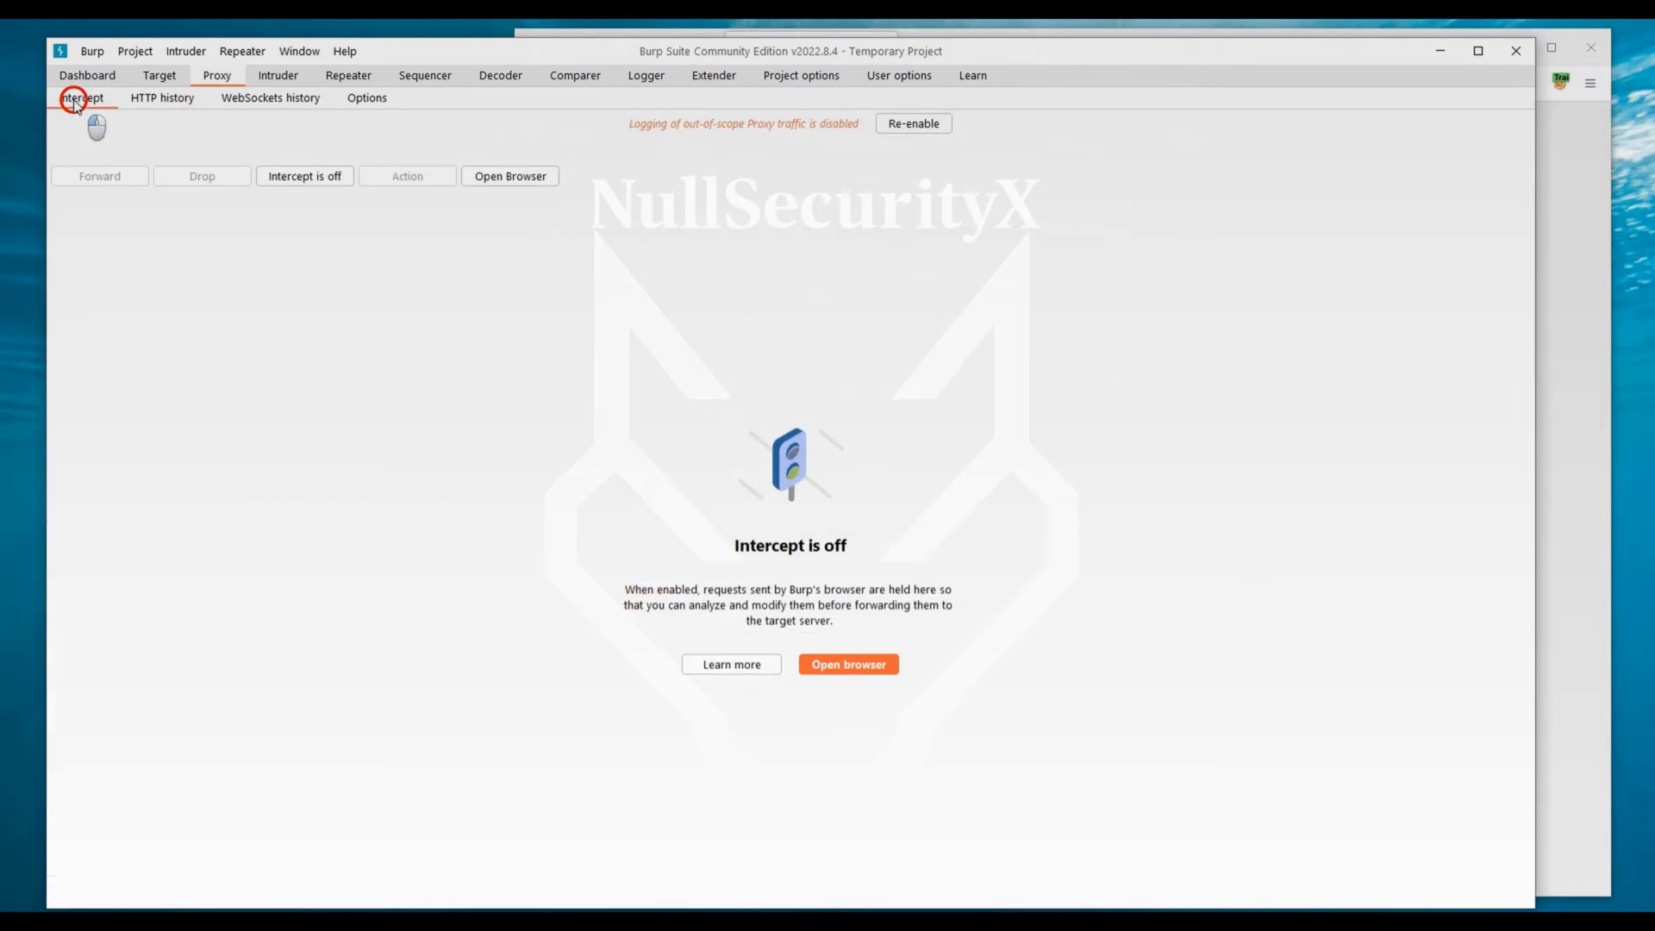
click(321, 176)
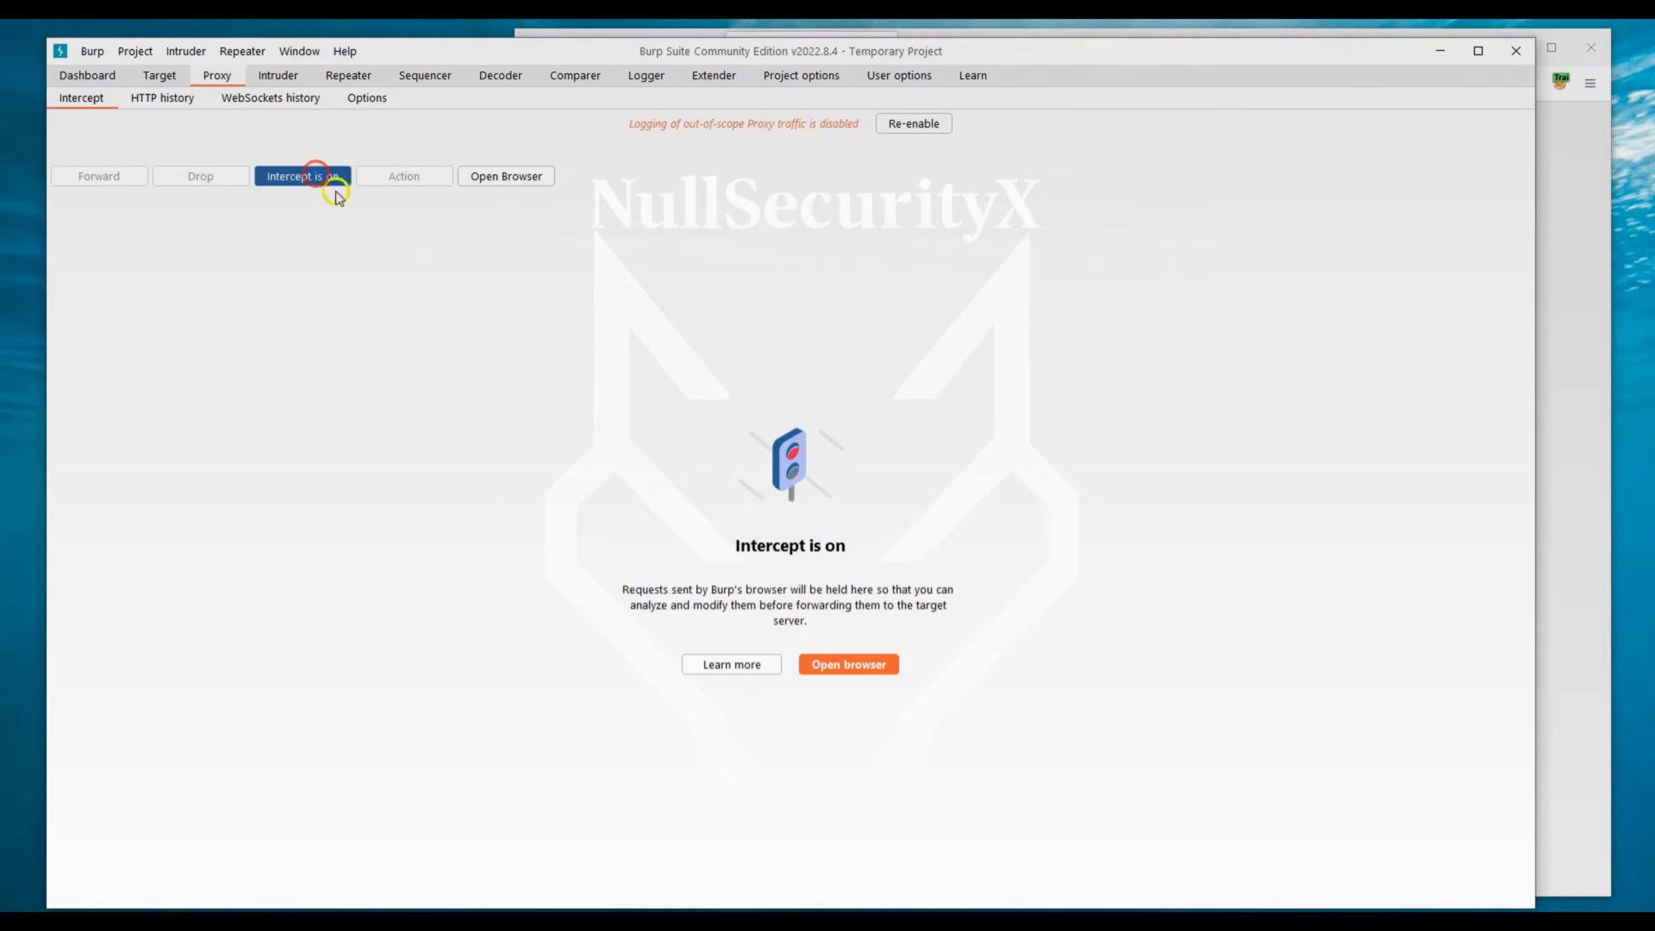
Open OWASP WebGoat in a new Firefox tab from the OWASP page, and check its intercepted request and pending tab.
click(1573, 478)
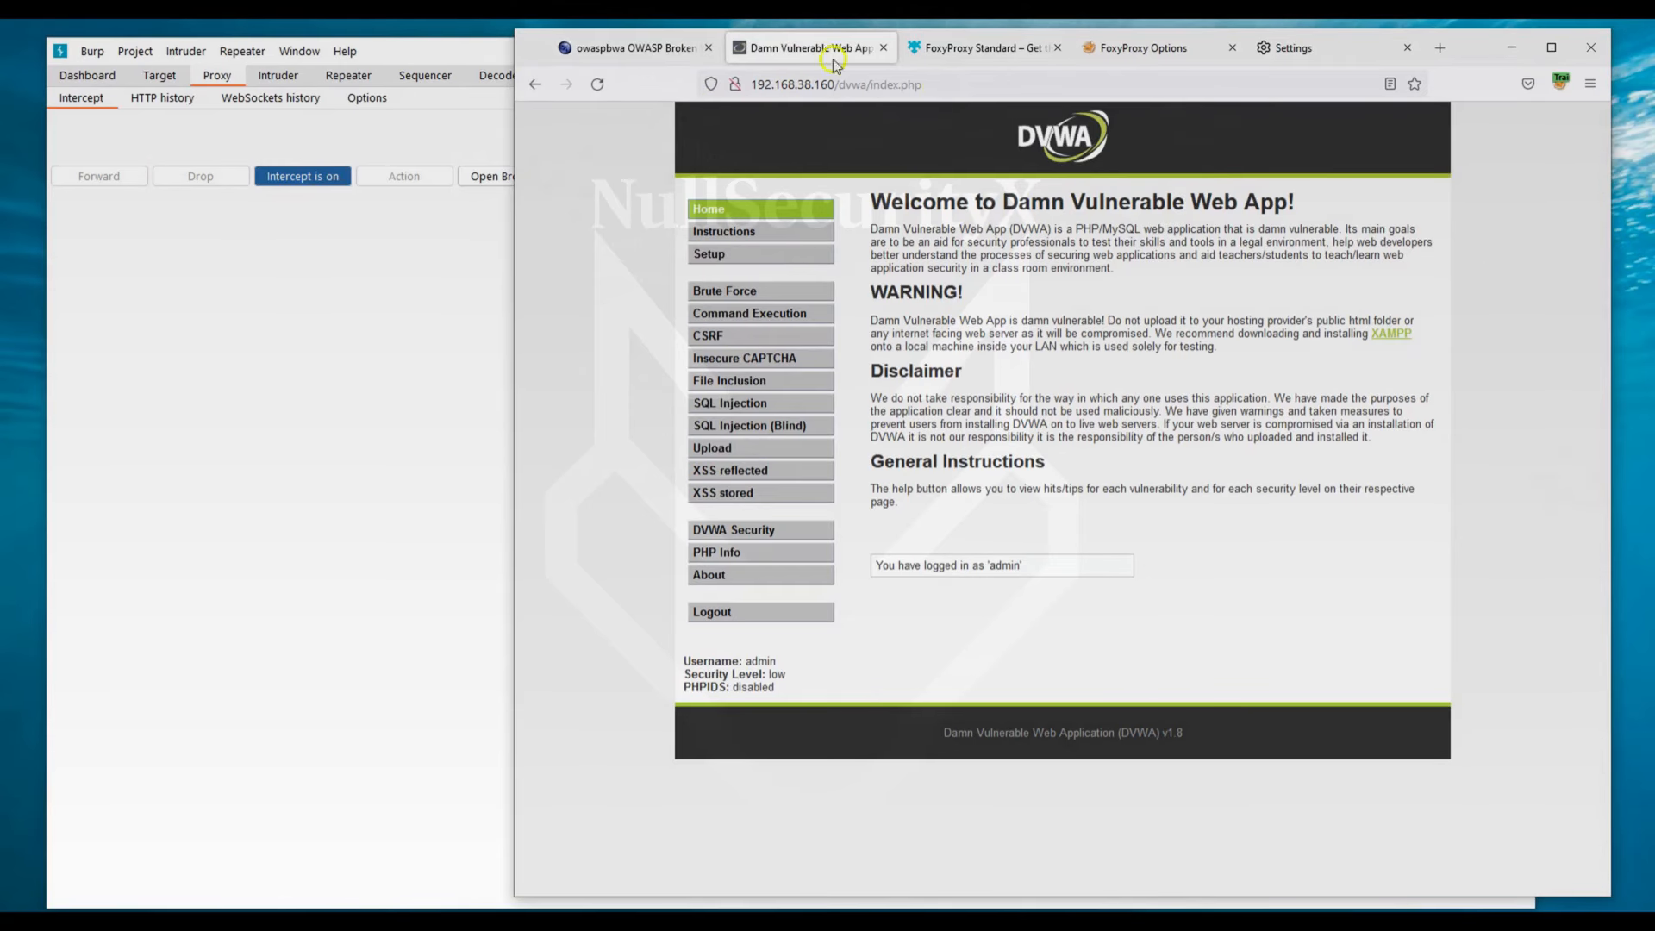
click(636, 50)
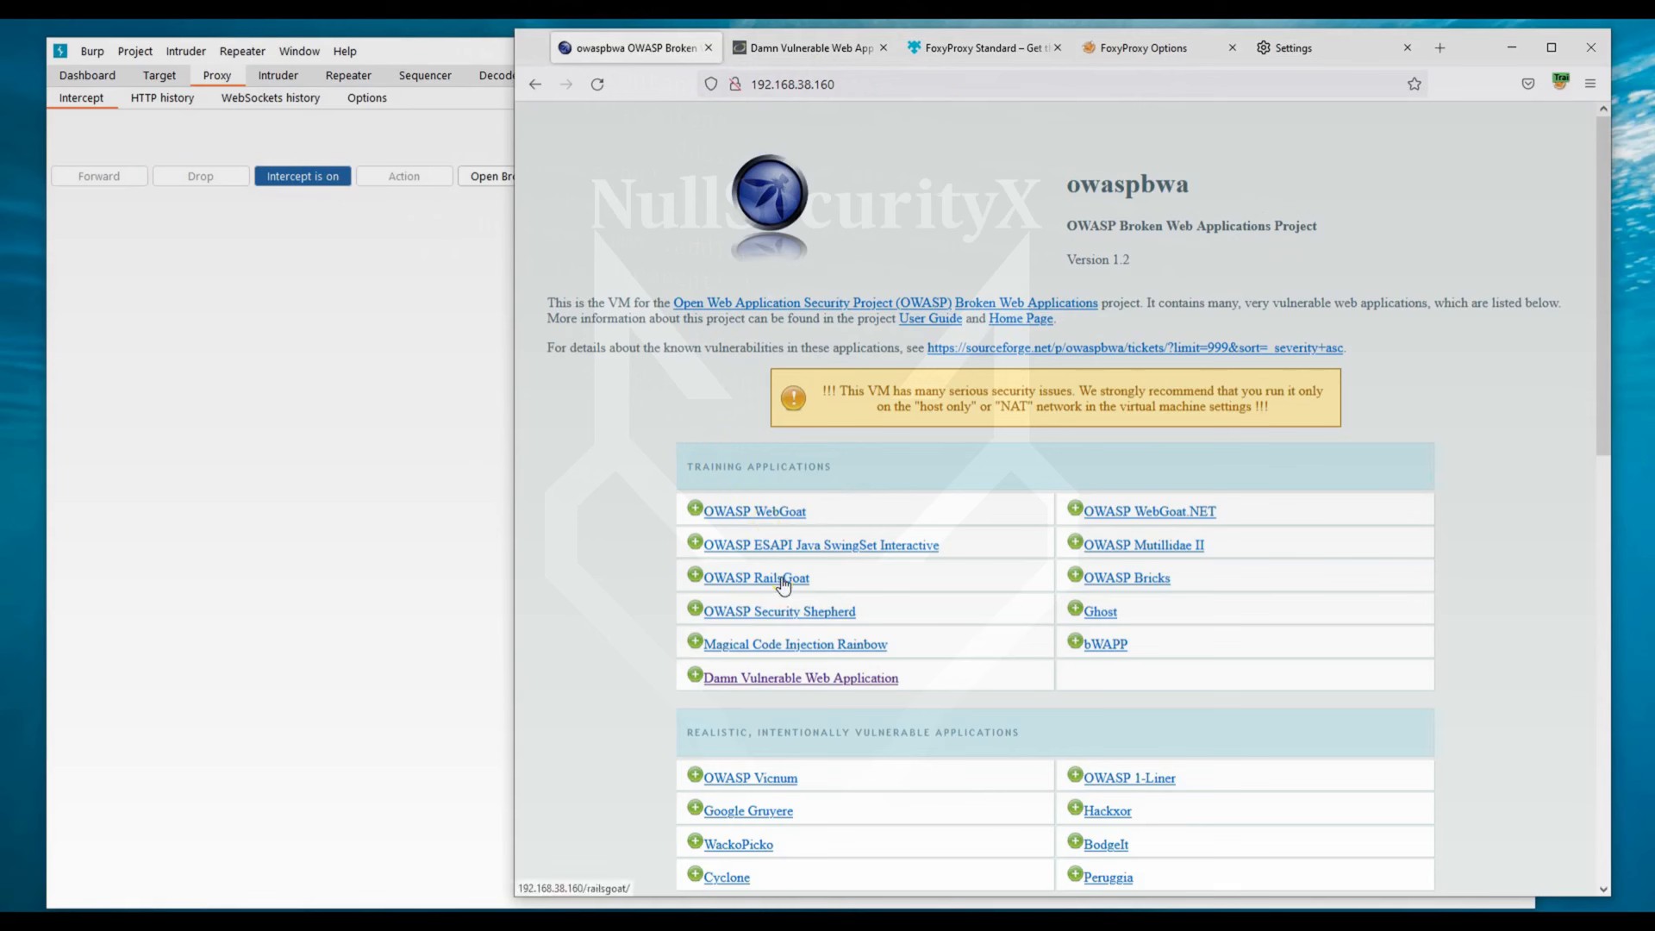
right_click(729, 510)
click(776, 523)
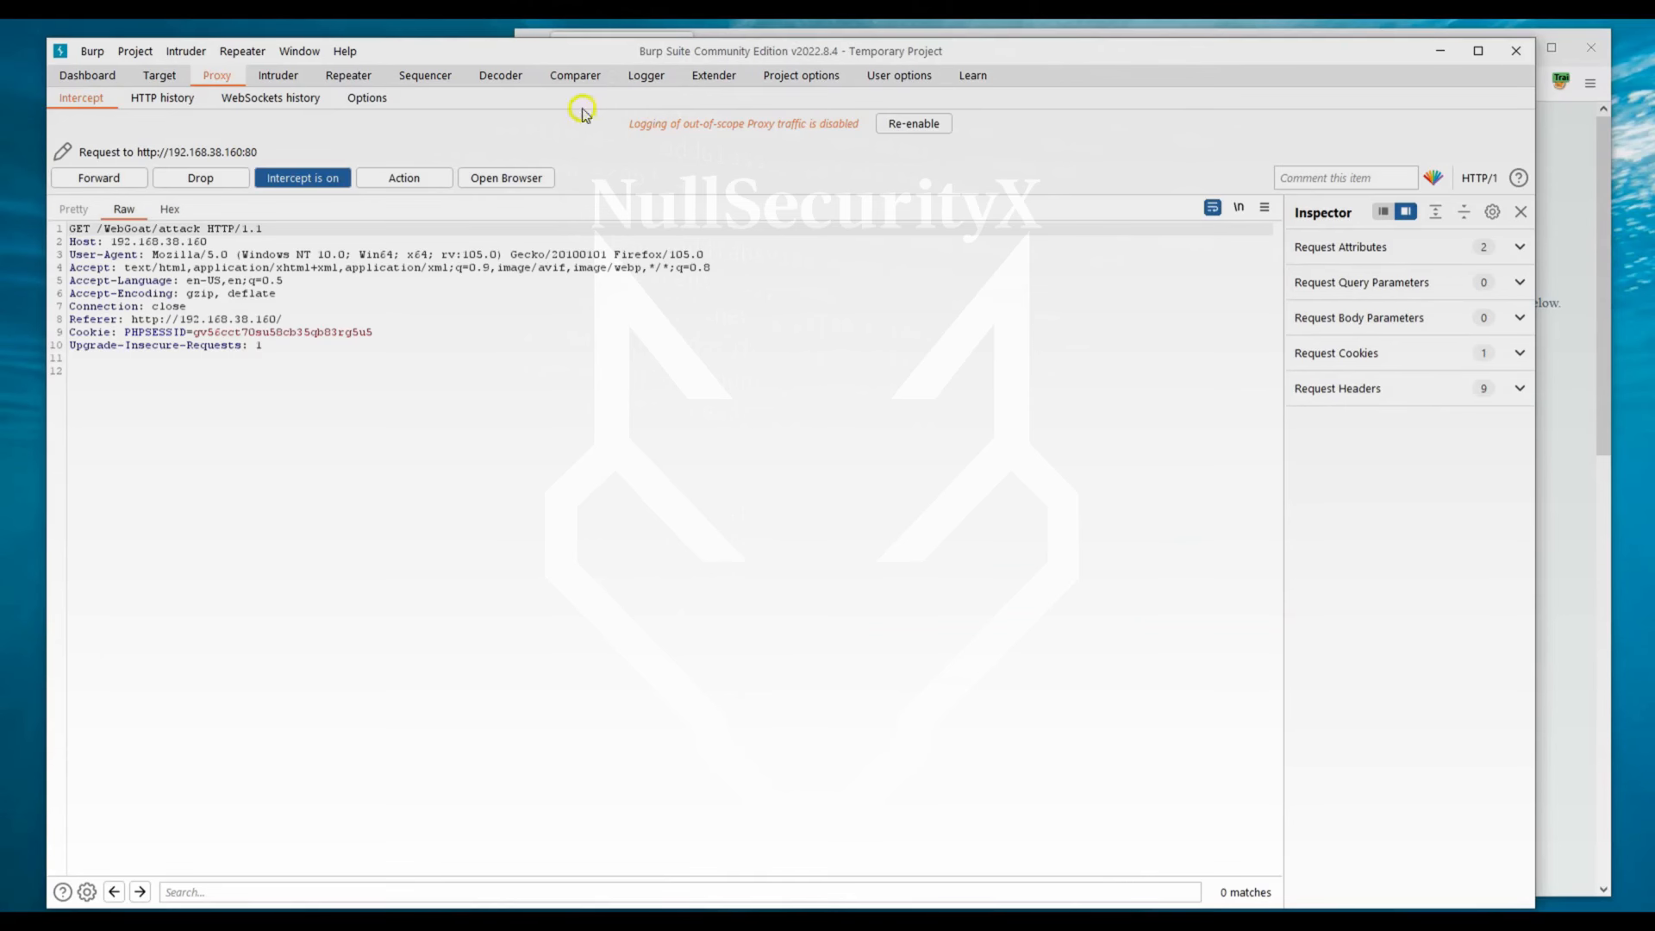
click(1564, 173)
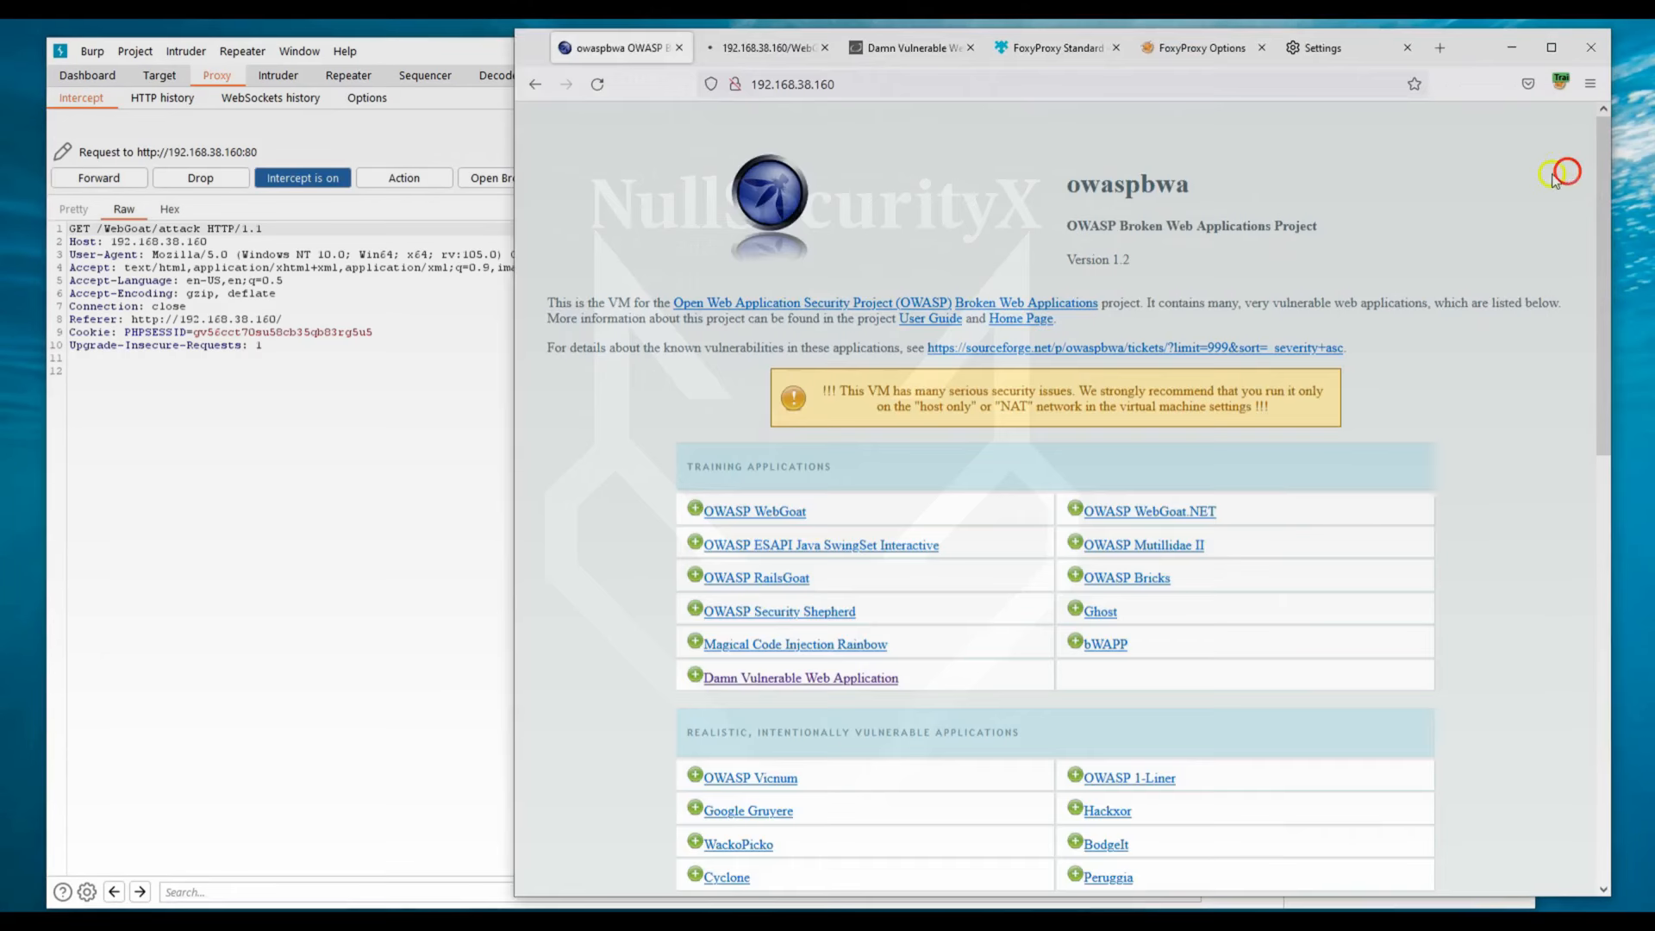
click(742, 48)
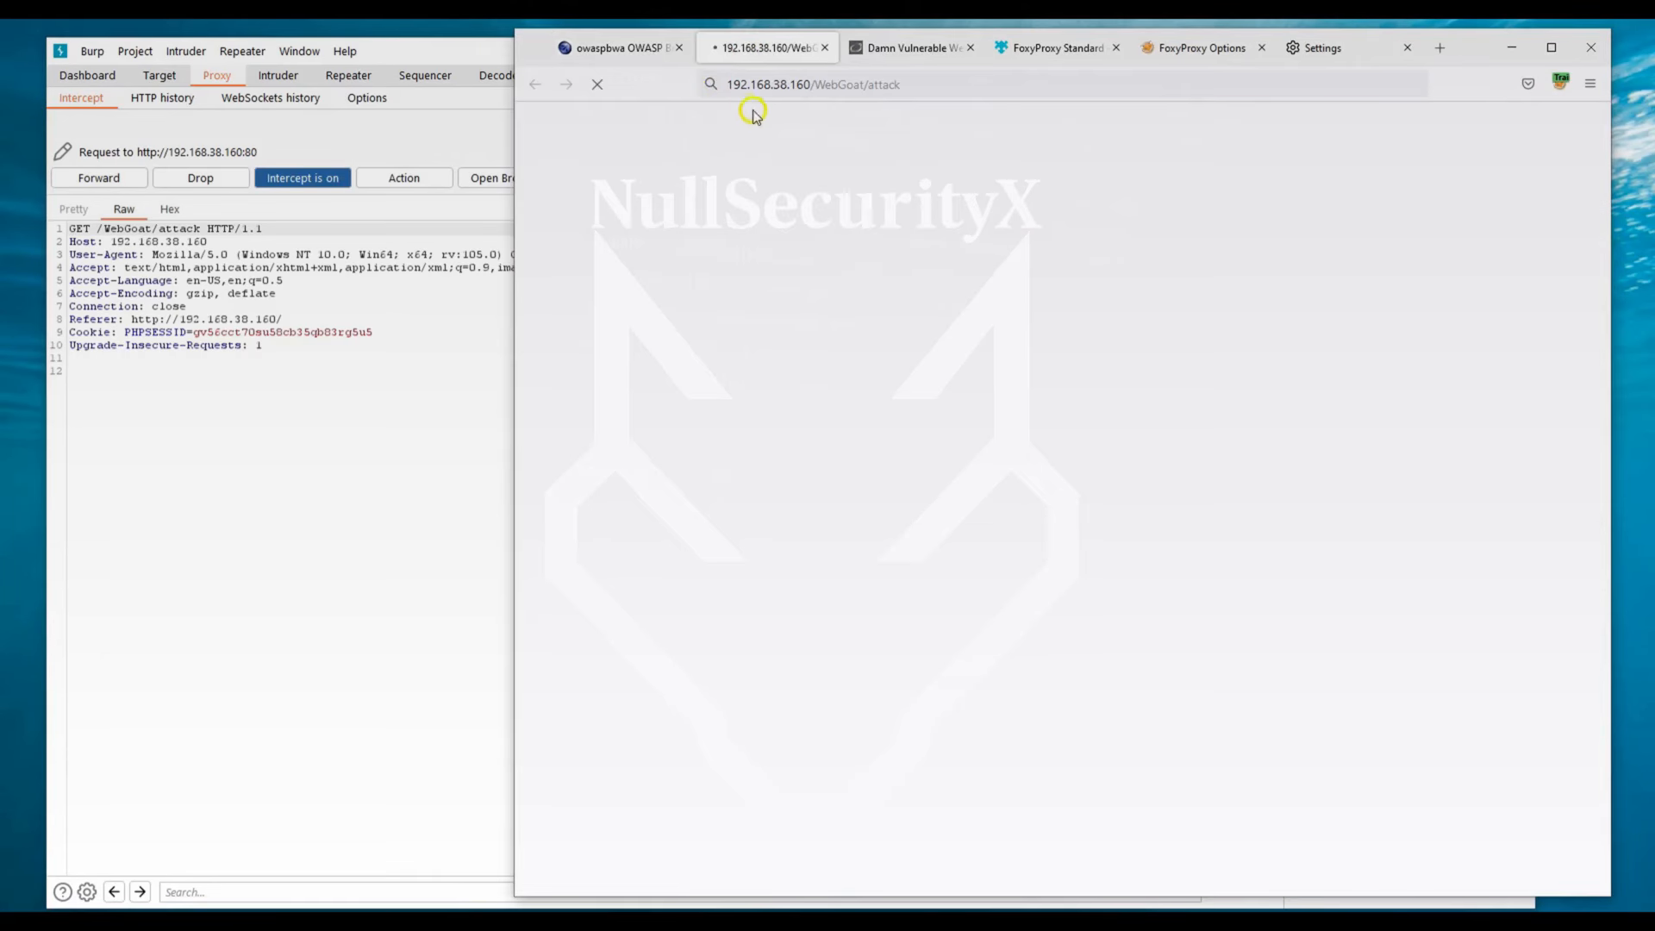
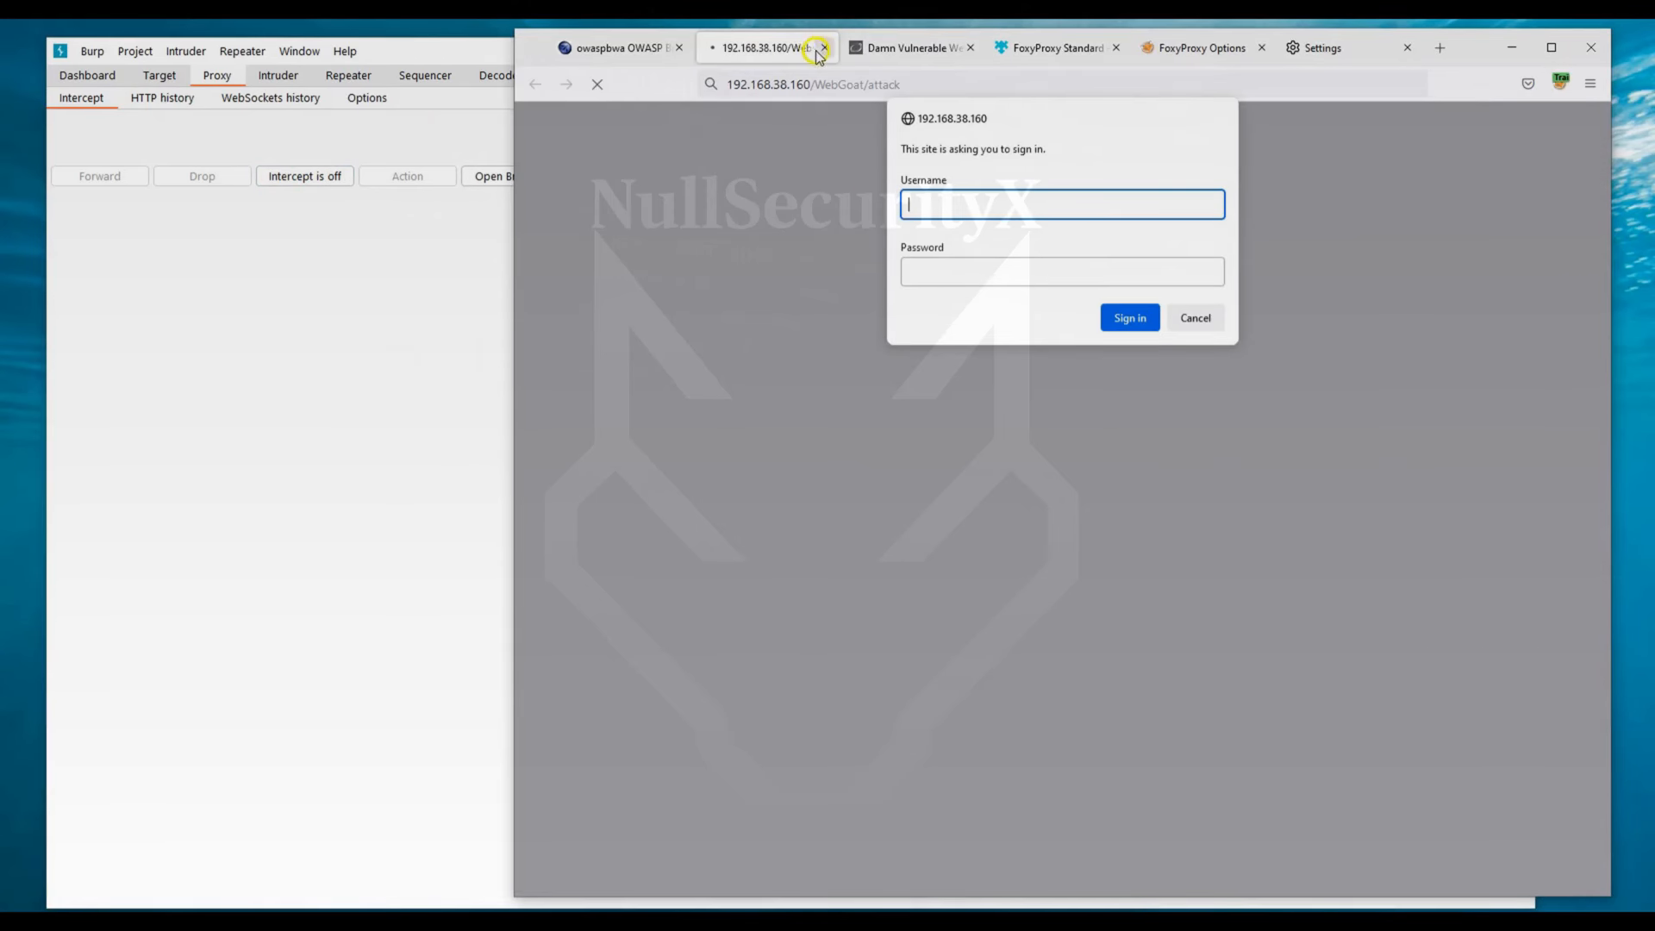
Close the WebGoat tab, reopen OWASP WebGoat in a new tab with interception off, and cancel its sign-in prompt.
click(825, 48)
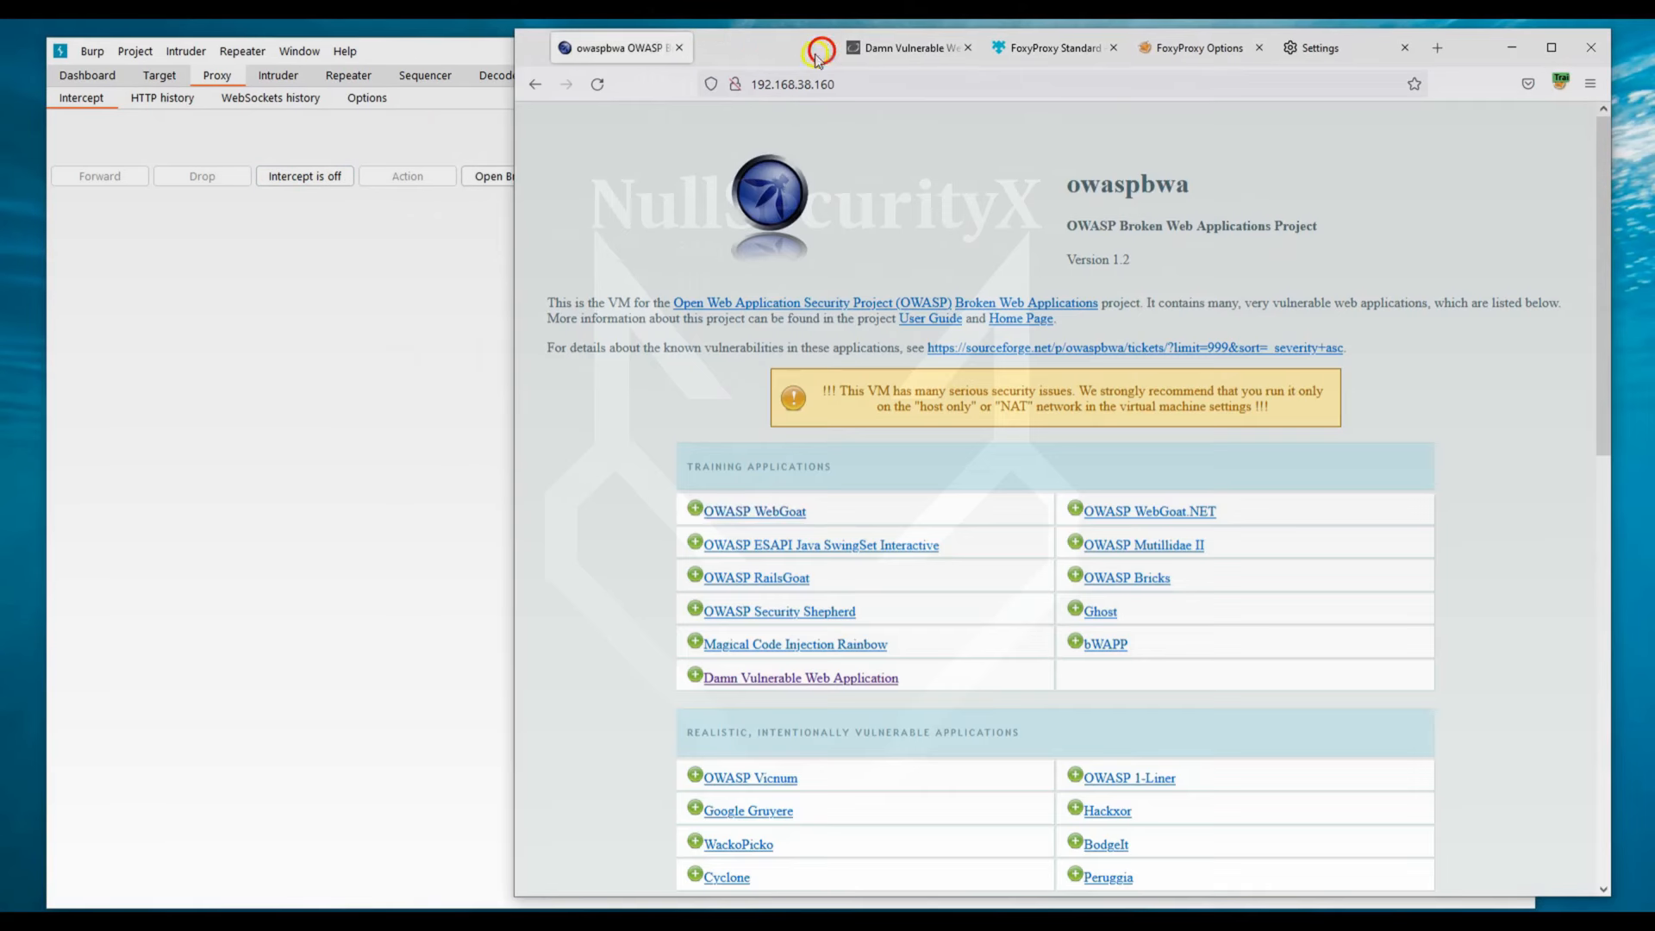
right_click(771, 509)
click(824, 530)
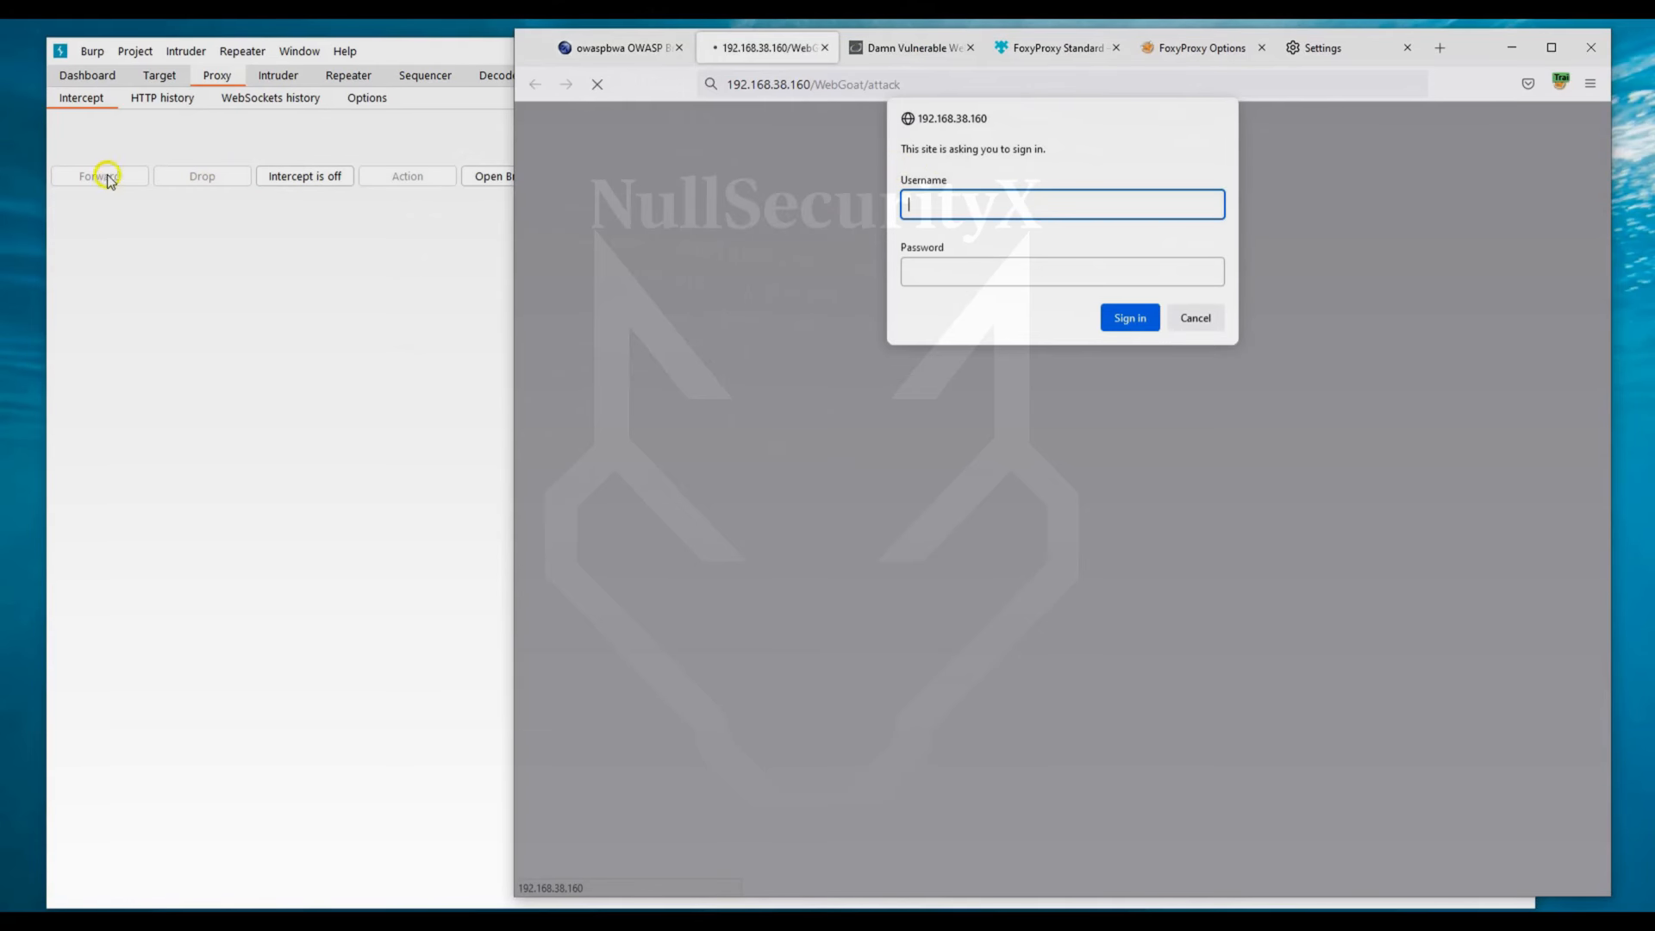
click(1194, 319)
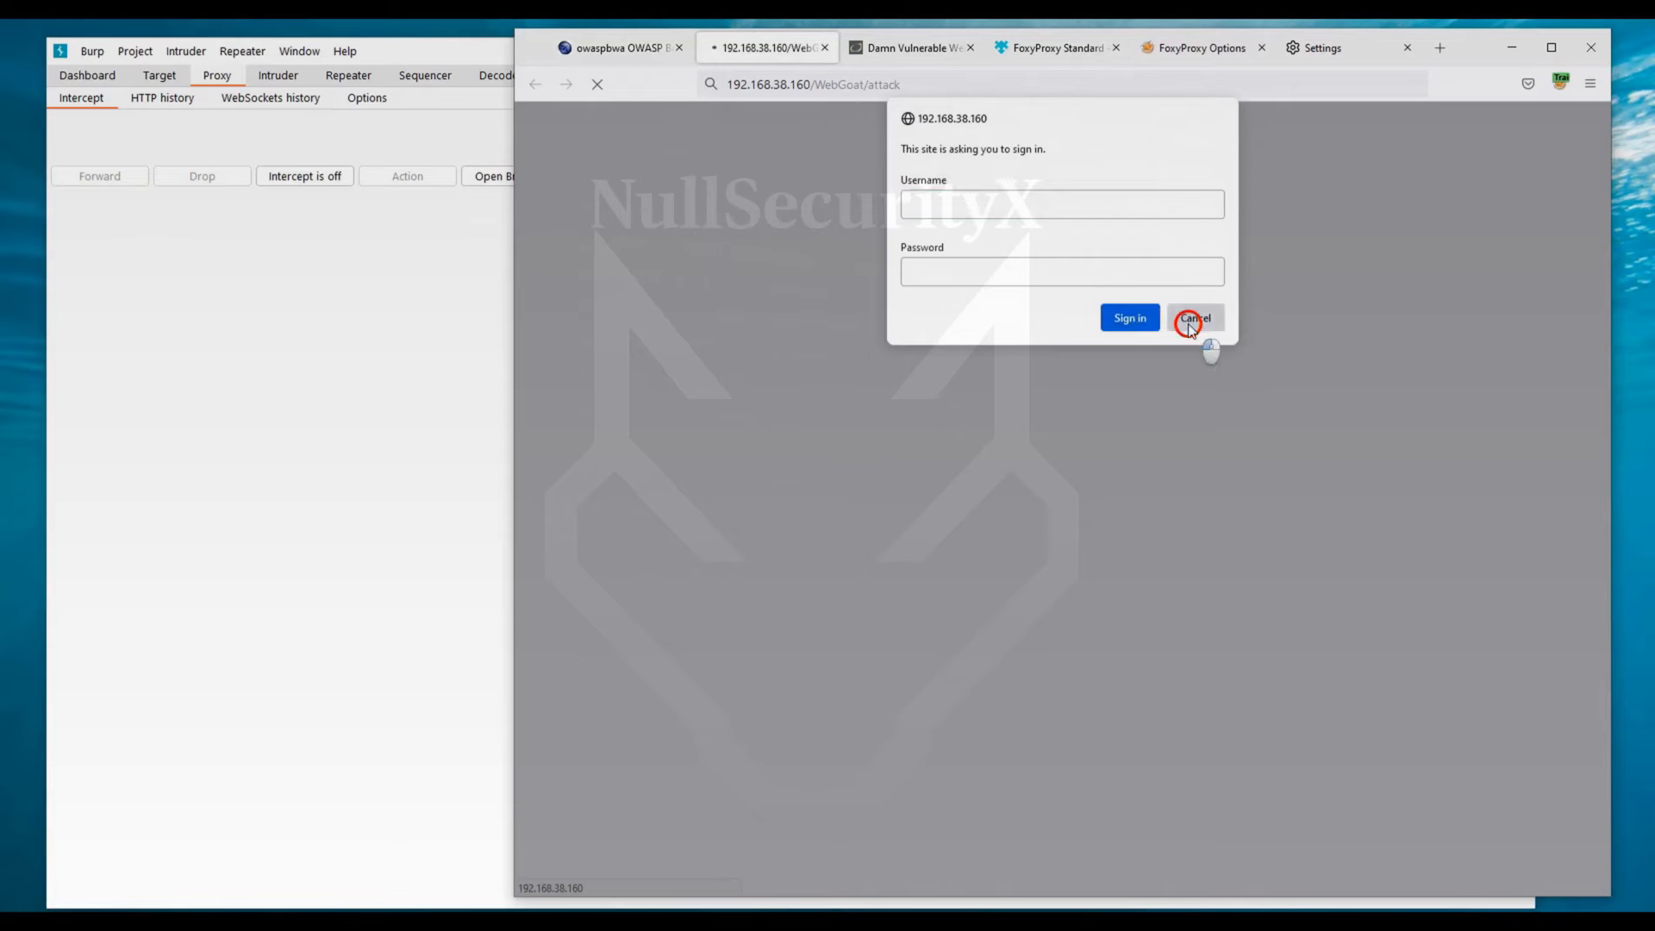
Switch to Burp Suite, look at the Intruder introduction page, and open the proxy's HTTP history.
click(202, 385)
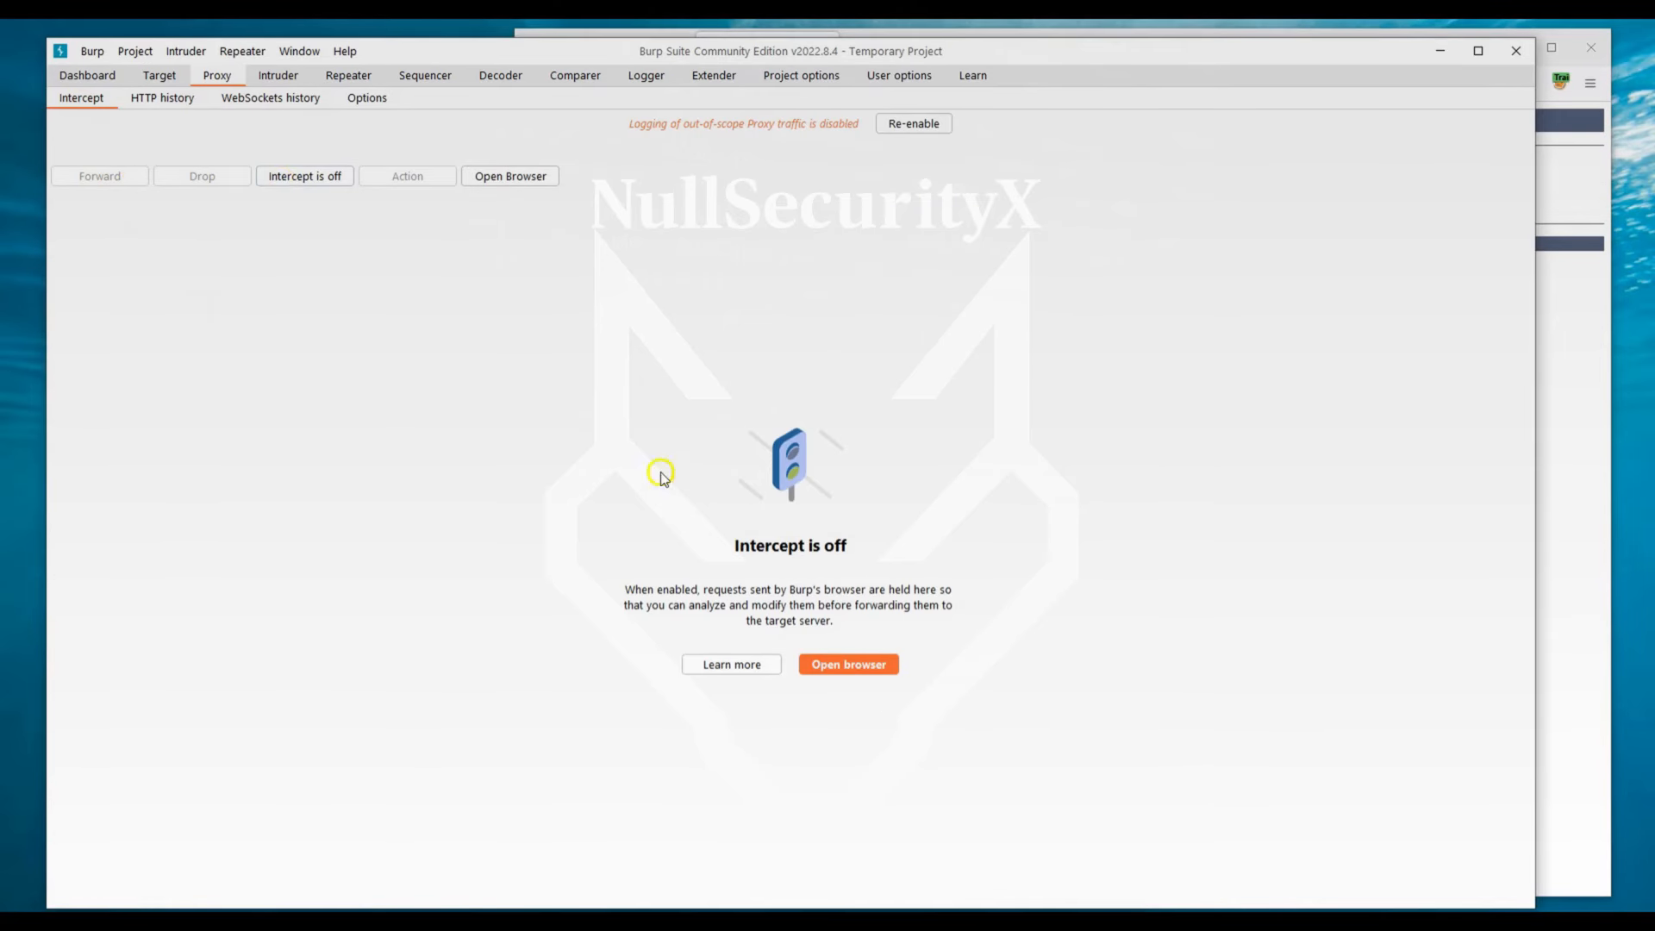
click(276, 75)
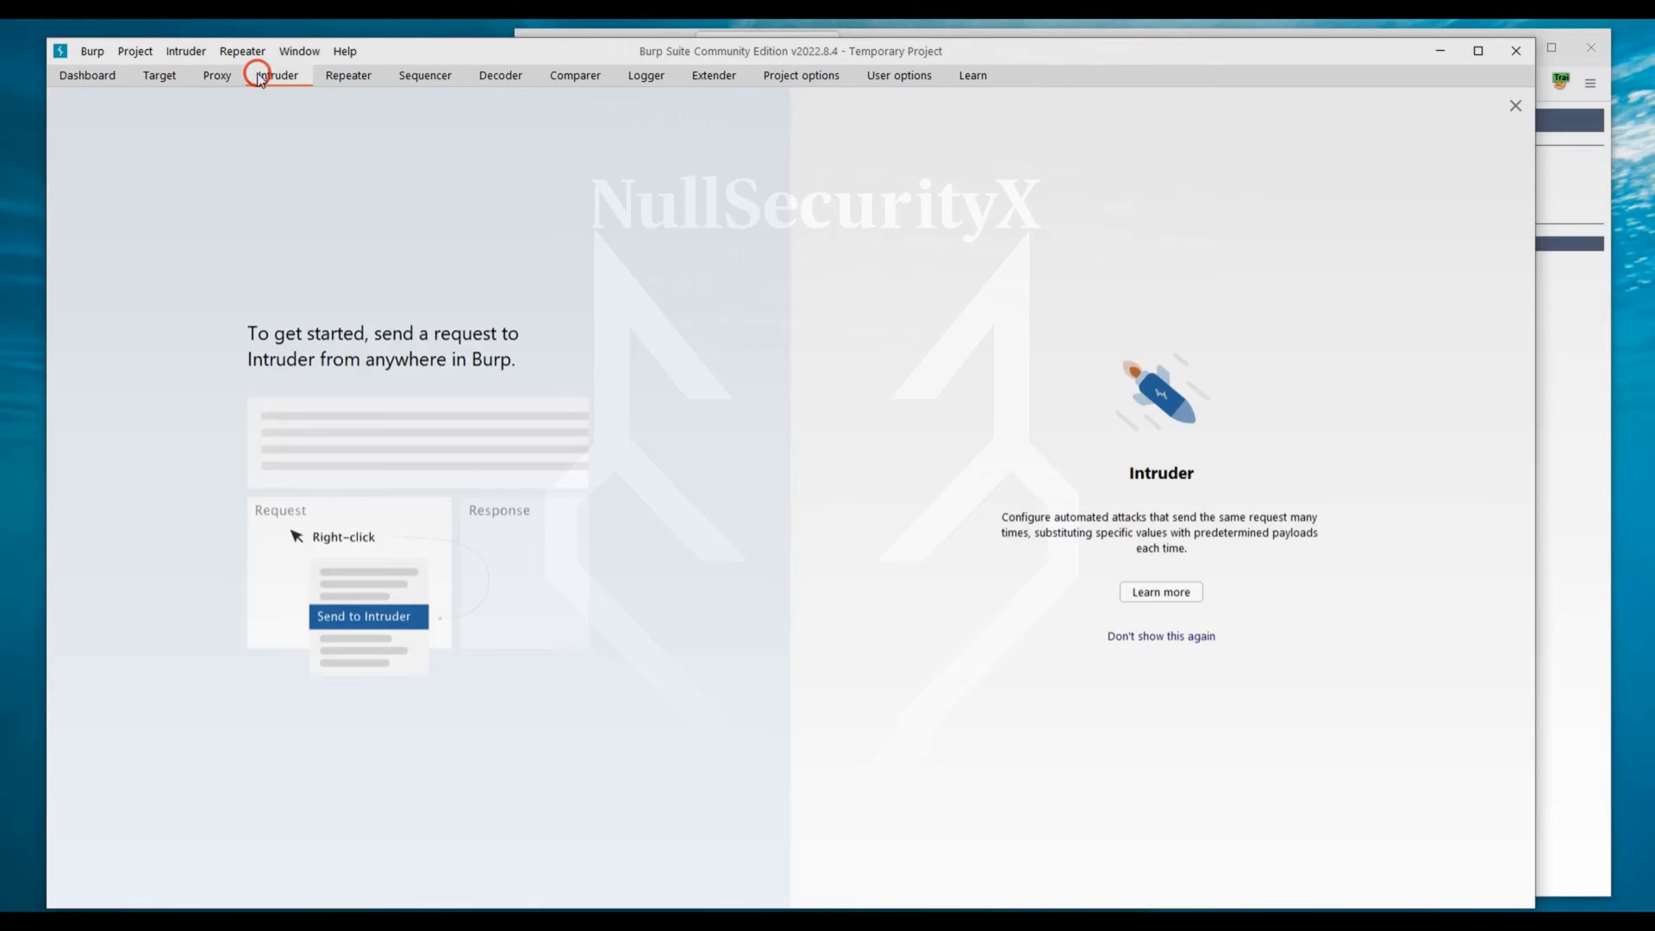
click(211, 76)
click(163, 101)
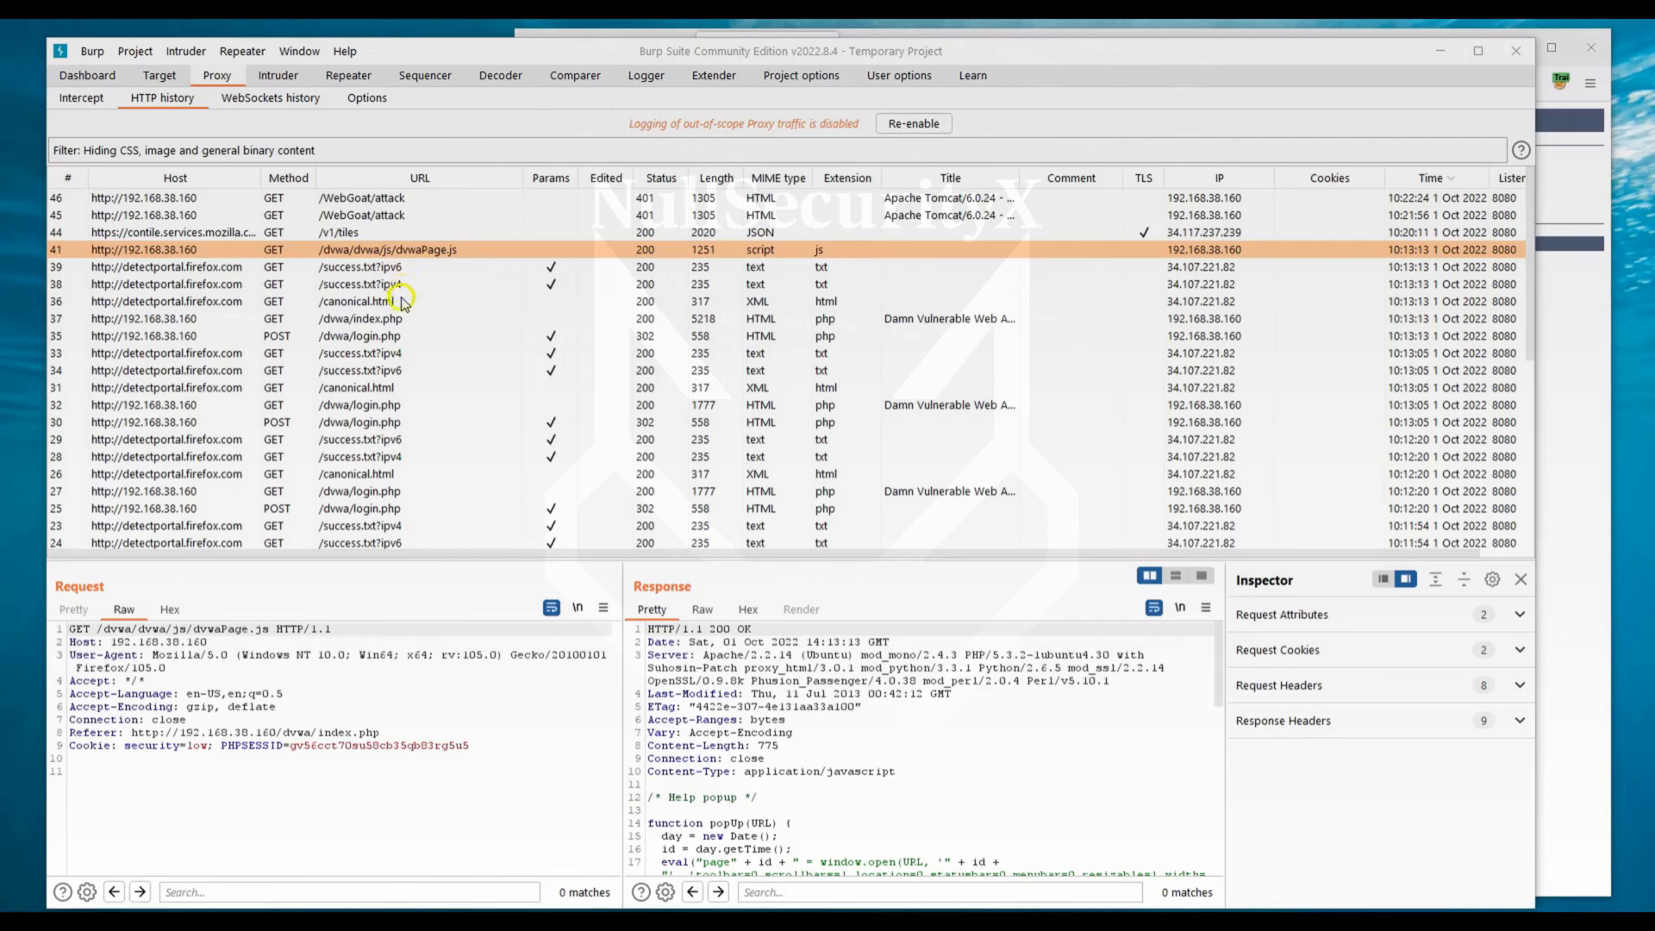
Highlight POST request 35 to /dvwa/login.php in magenta in the HTTP history and add the comment "Hello" to it.
click(386, 336)
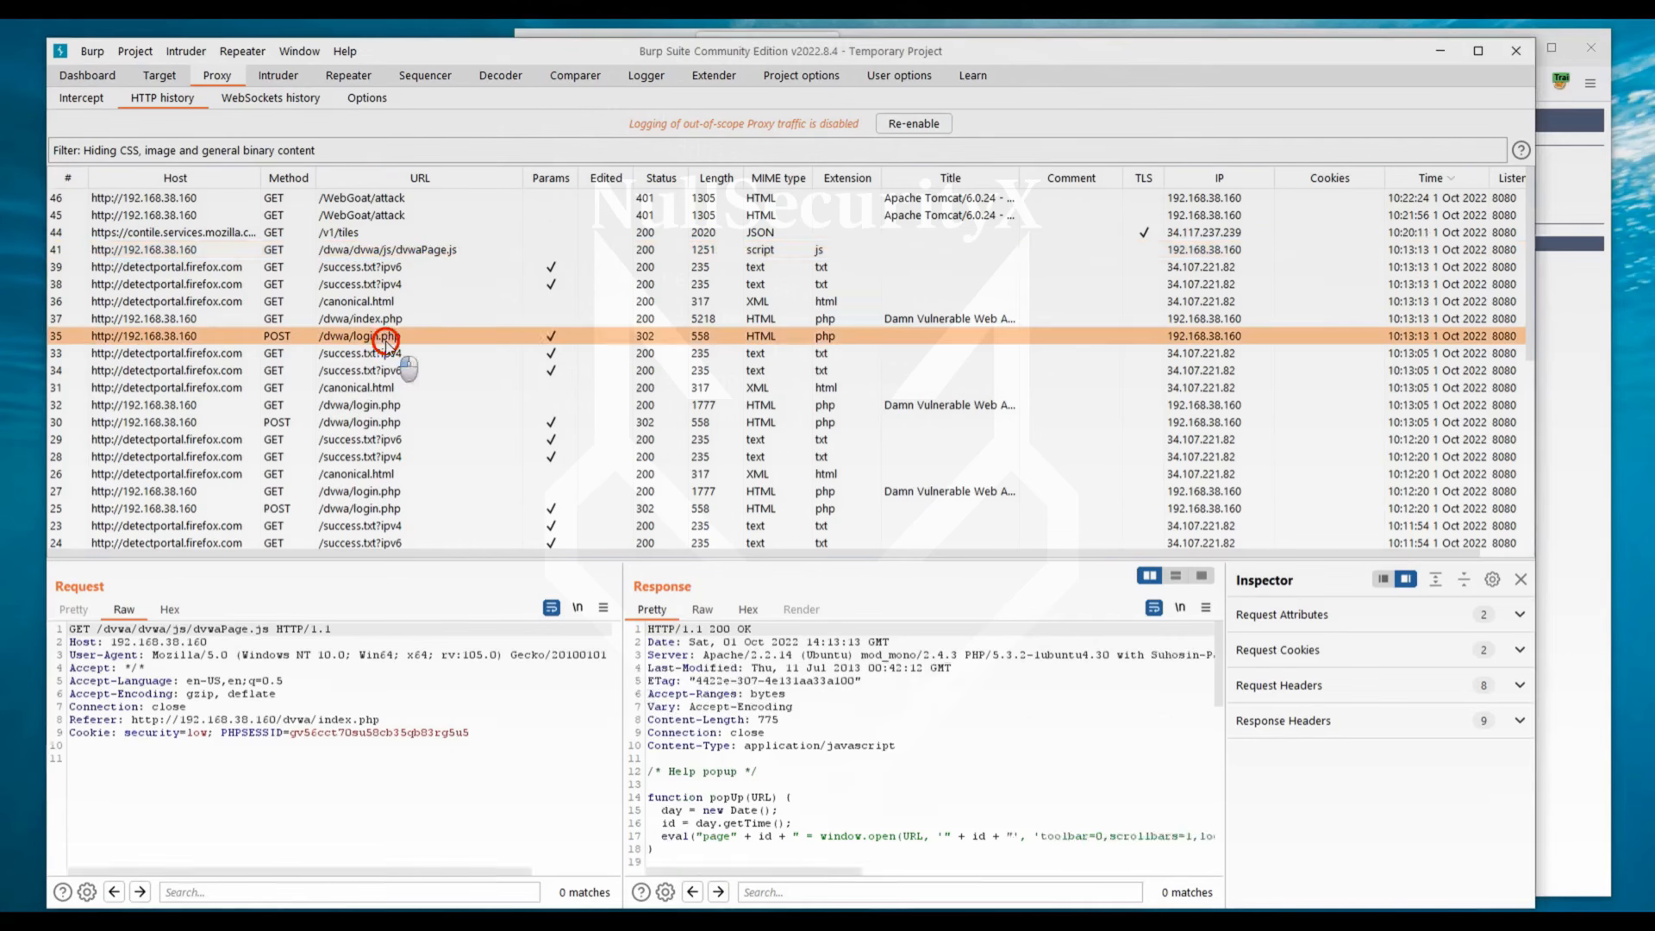
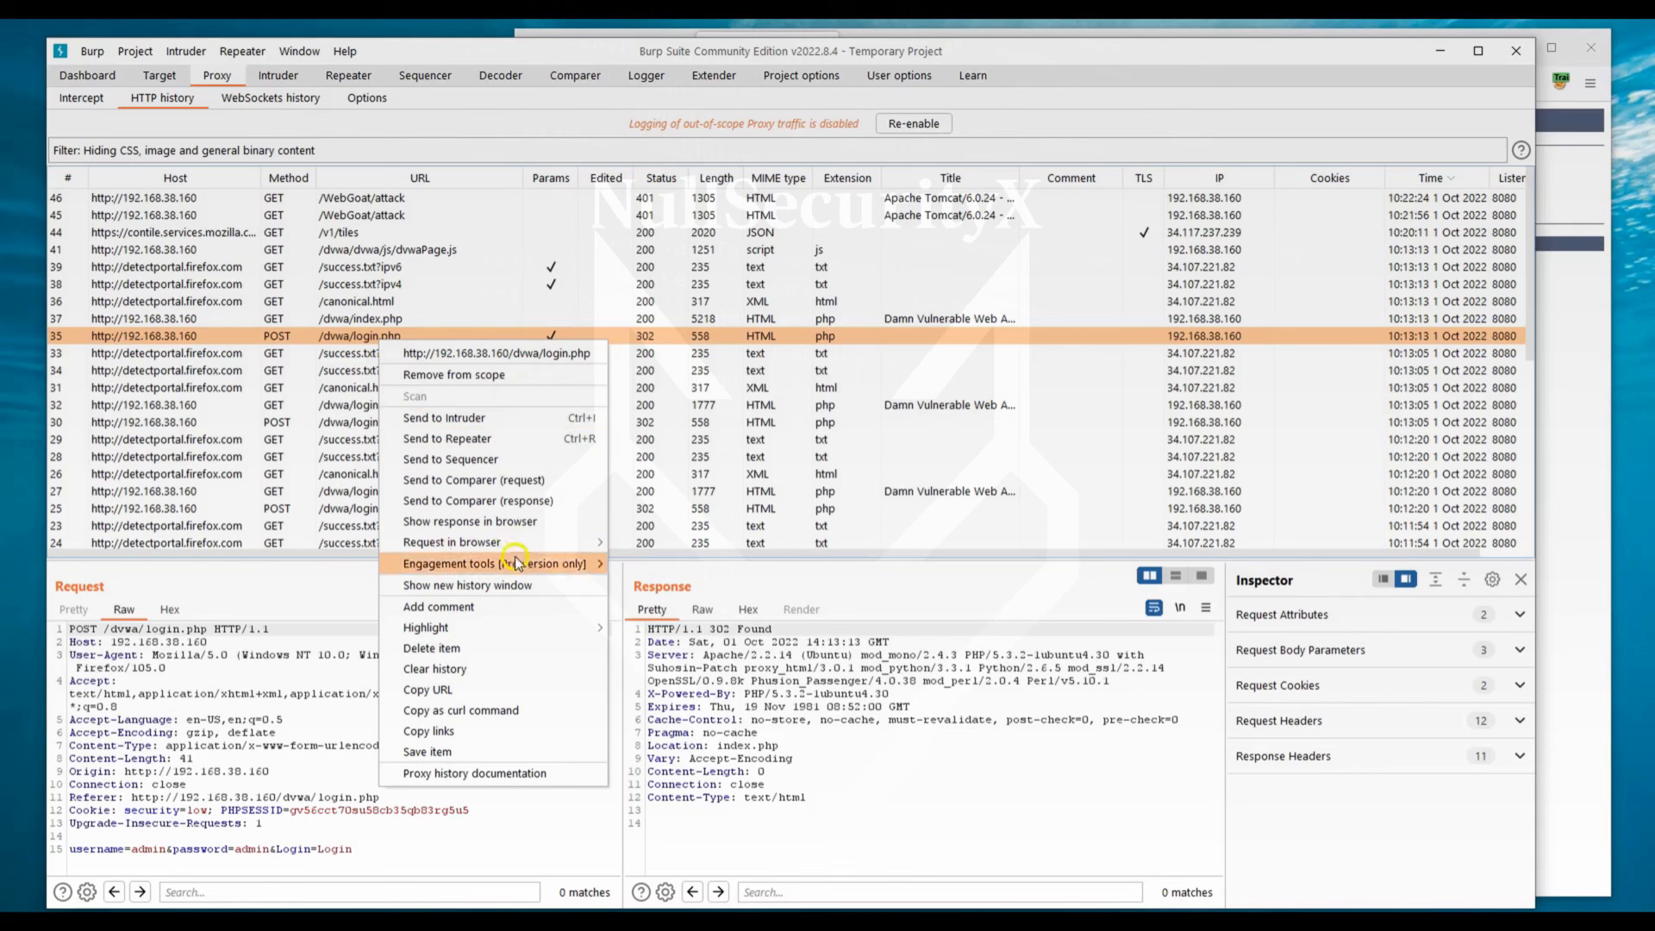
mouse_move(530, 628)
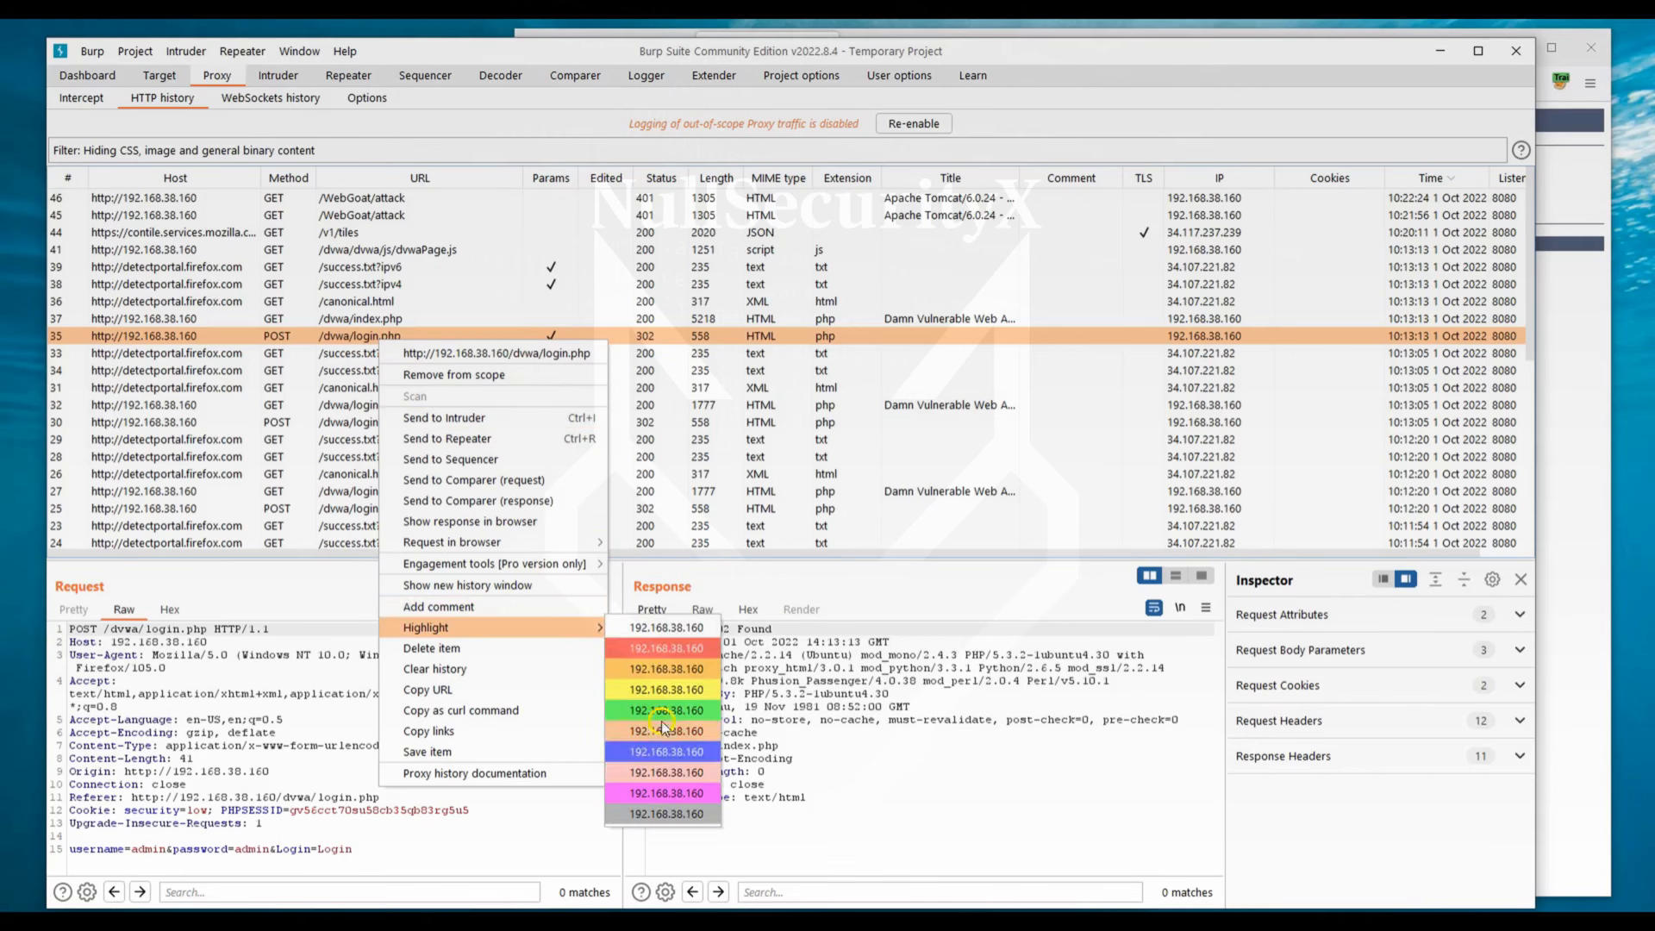
click(665, 792)
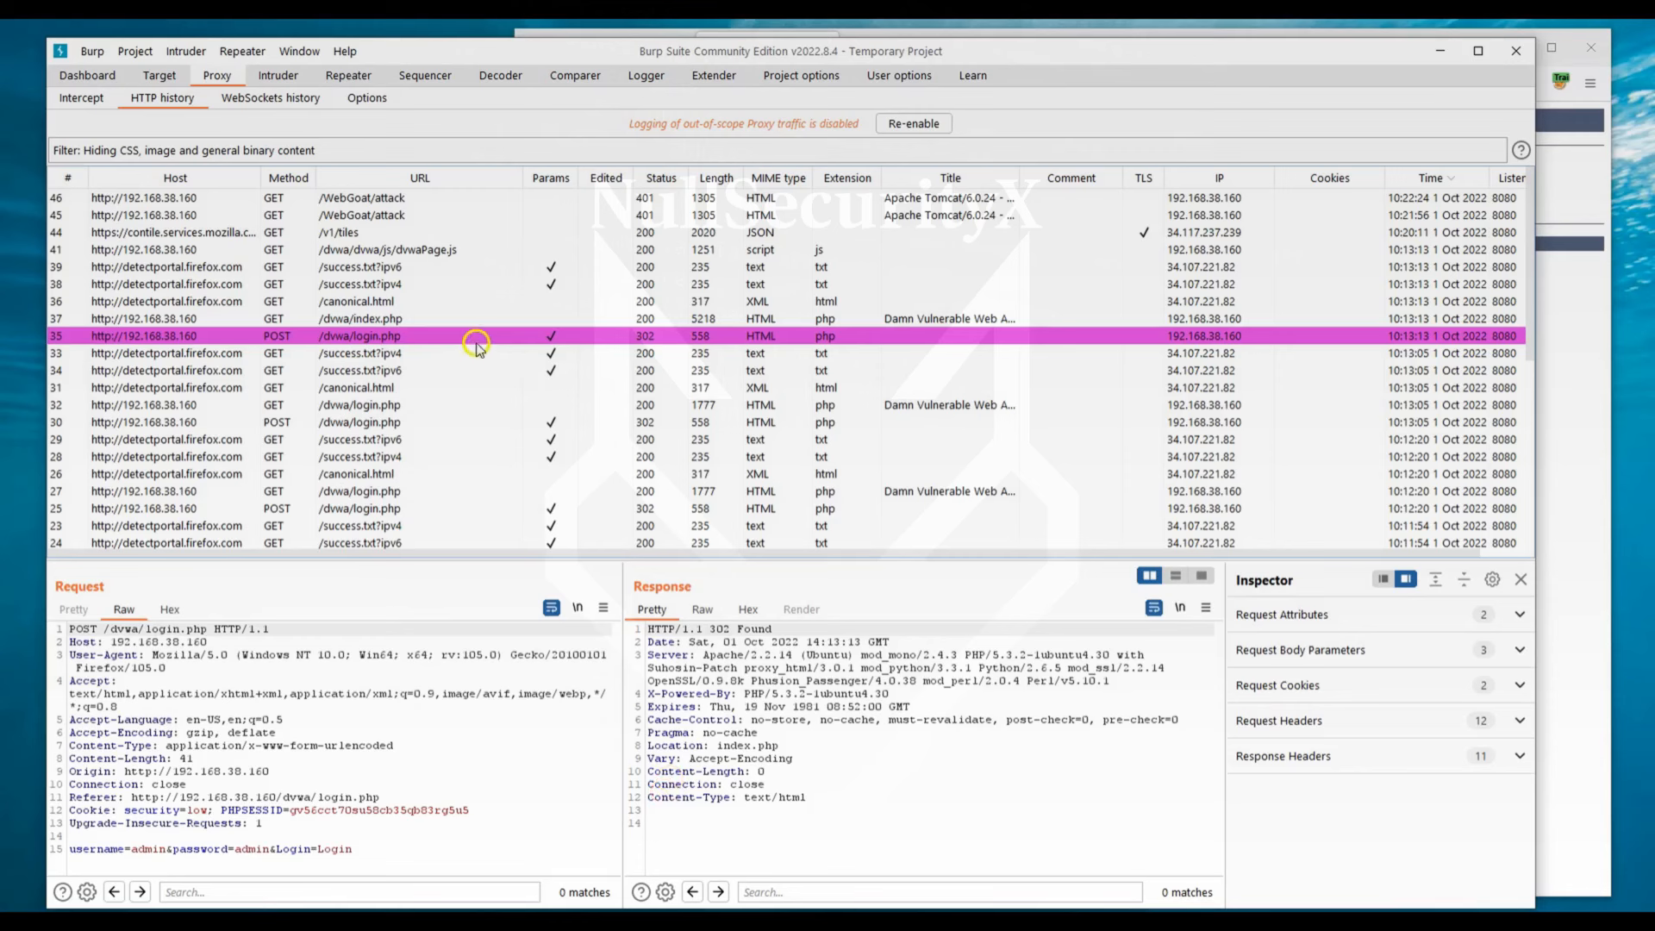
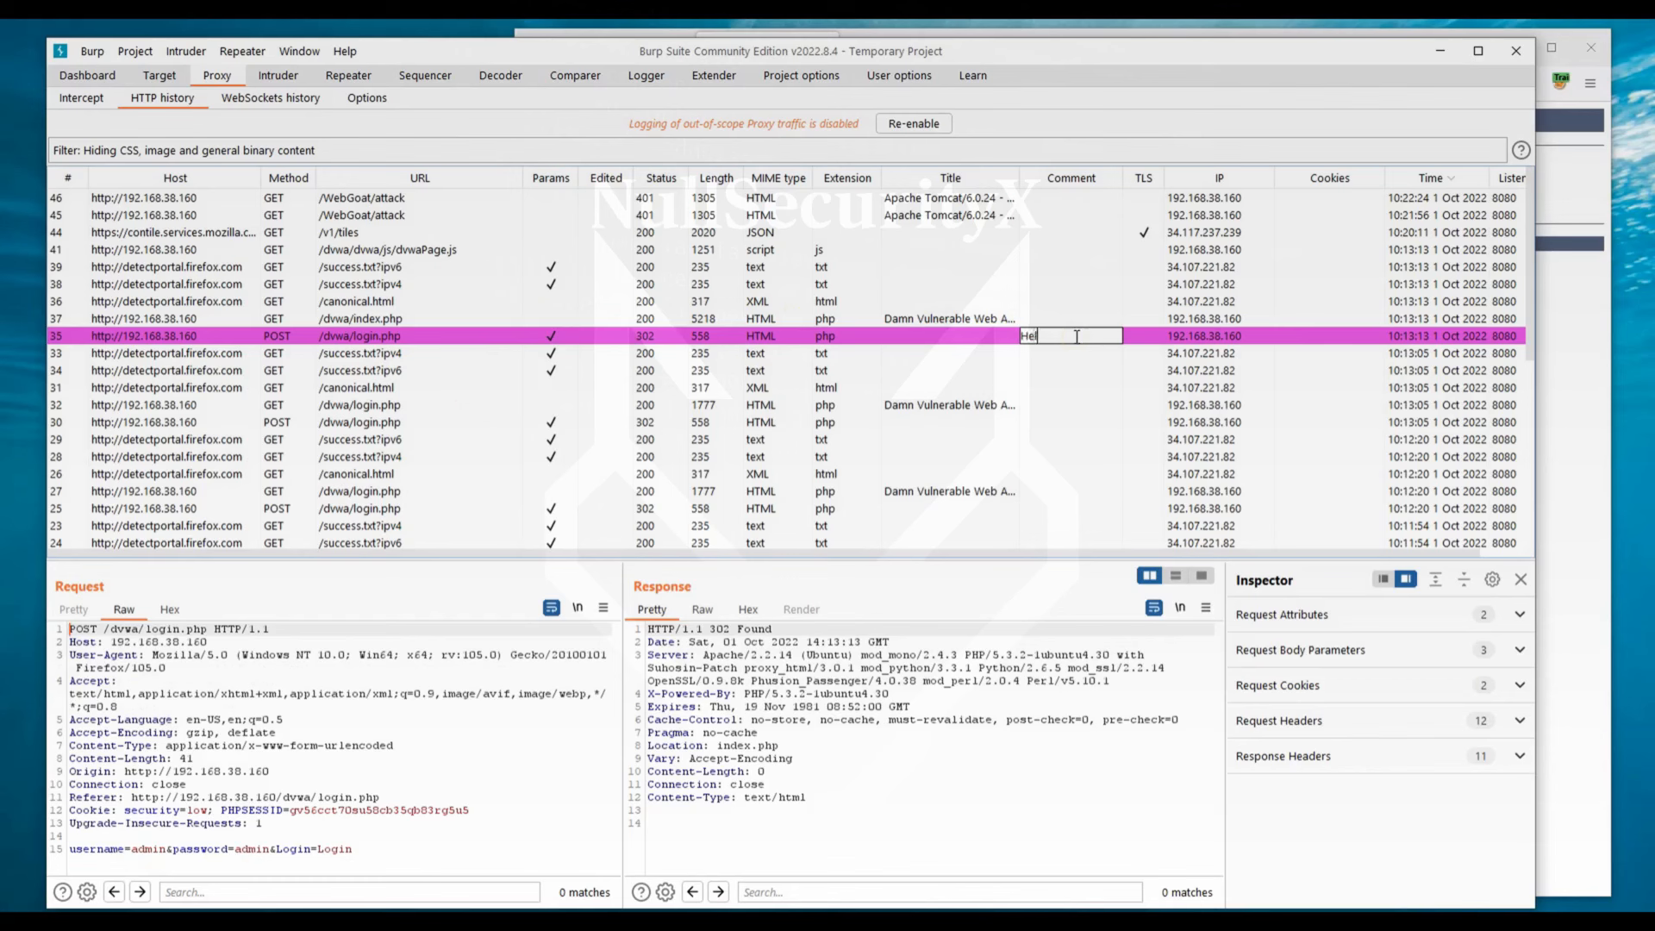
click(1050, 388)
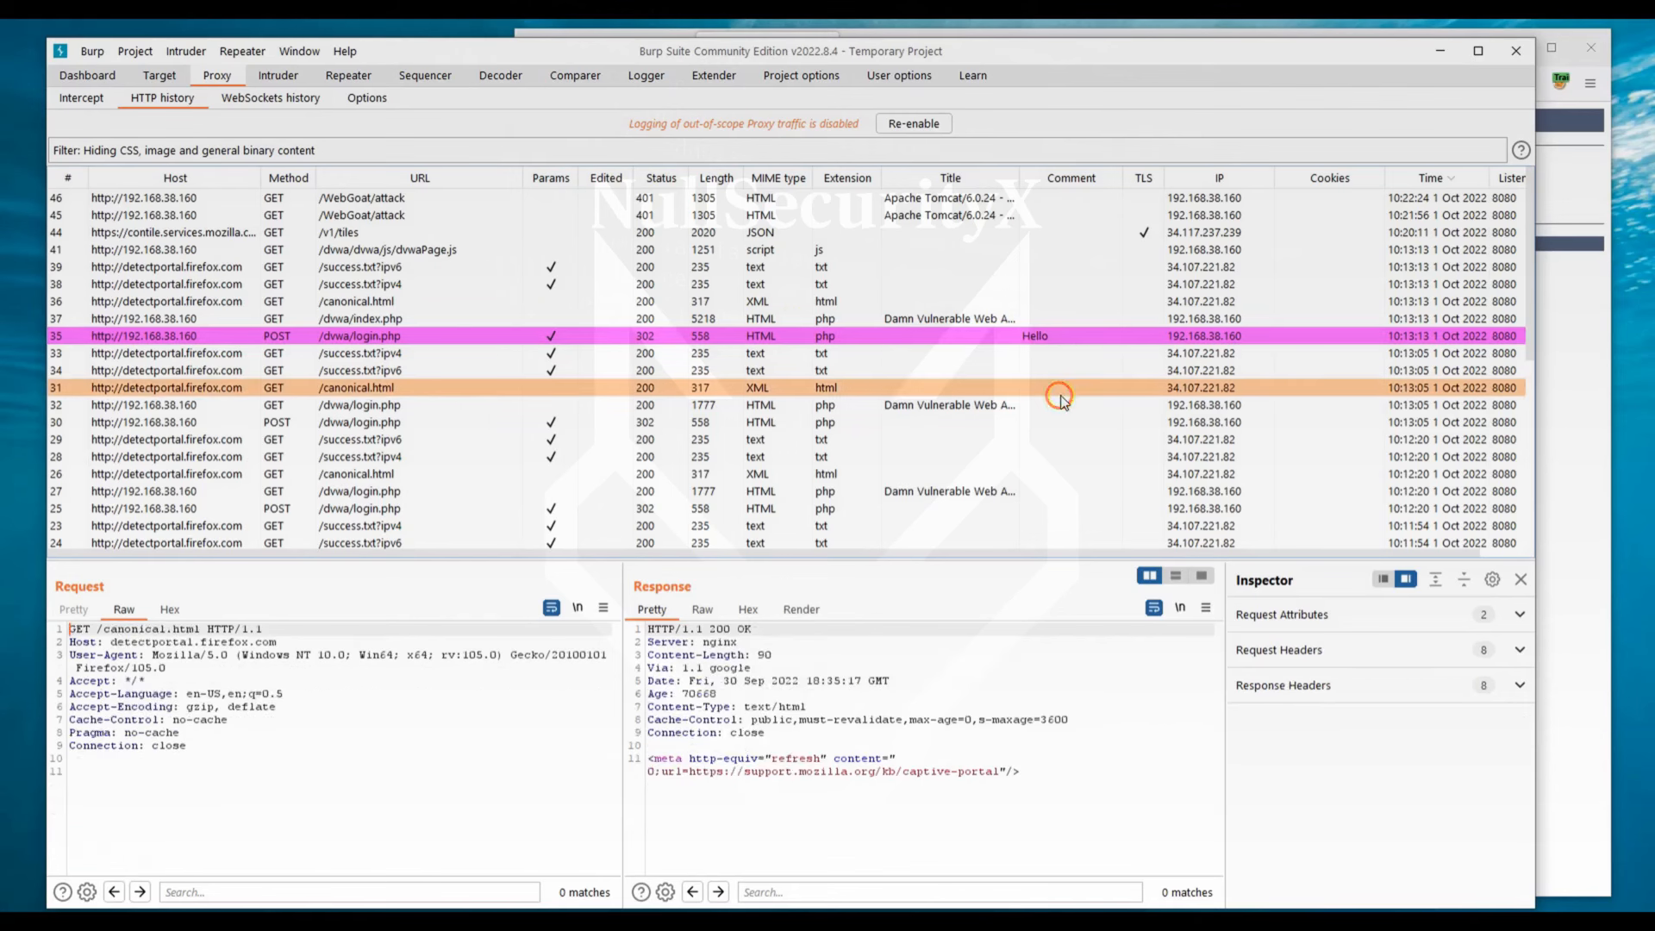
Filter the HTTP history to show only commented and highlighted items.
click(87, 151)
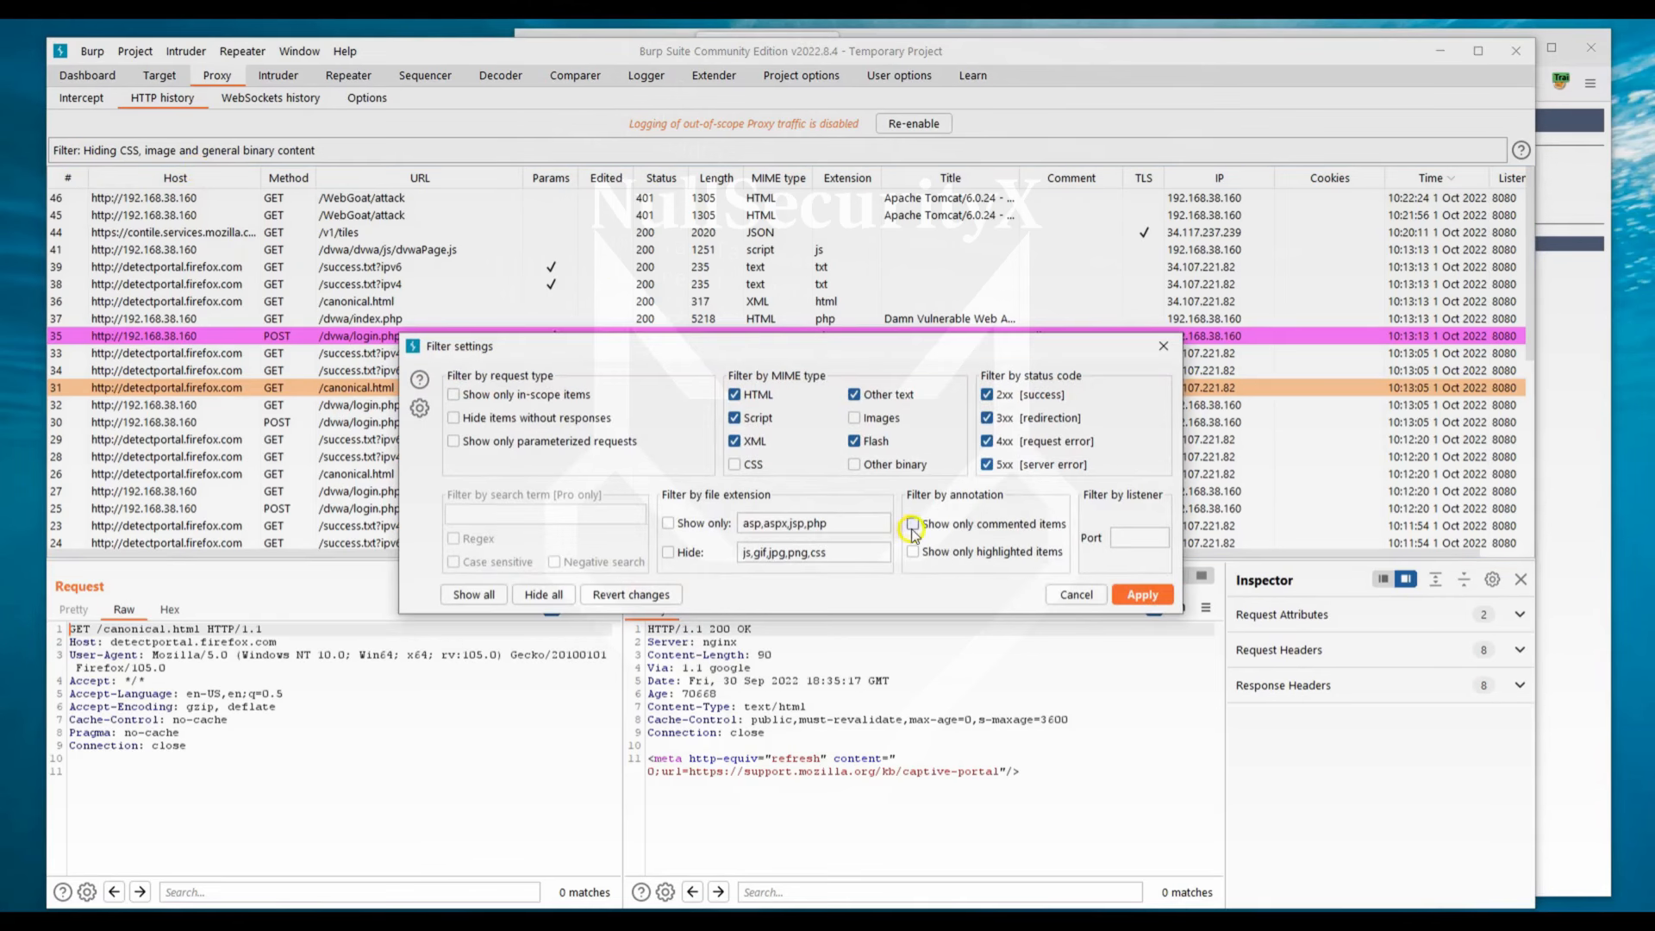
click(915, 524)
click(913, 552)
click(1142, 594)
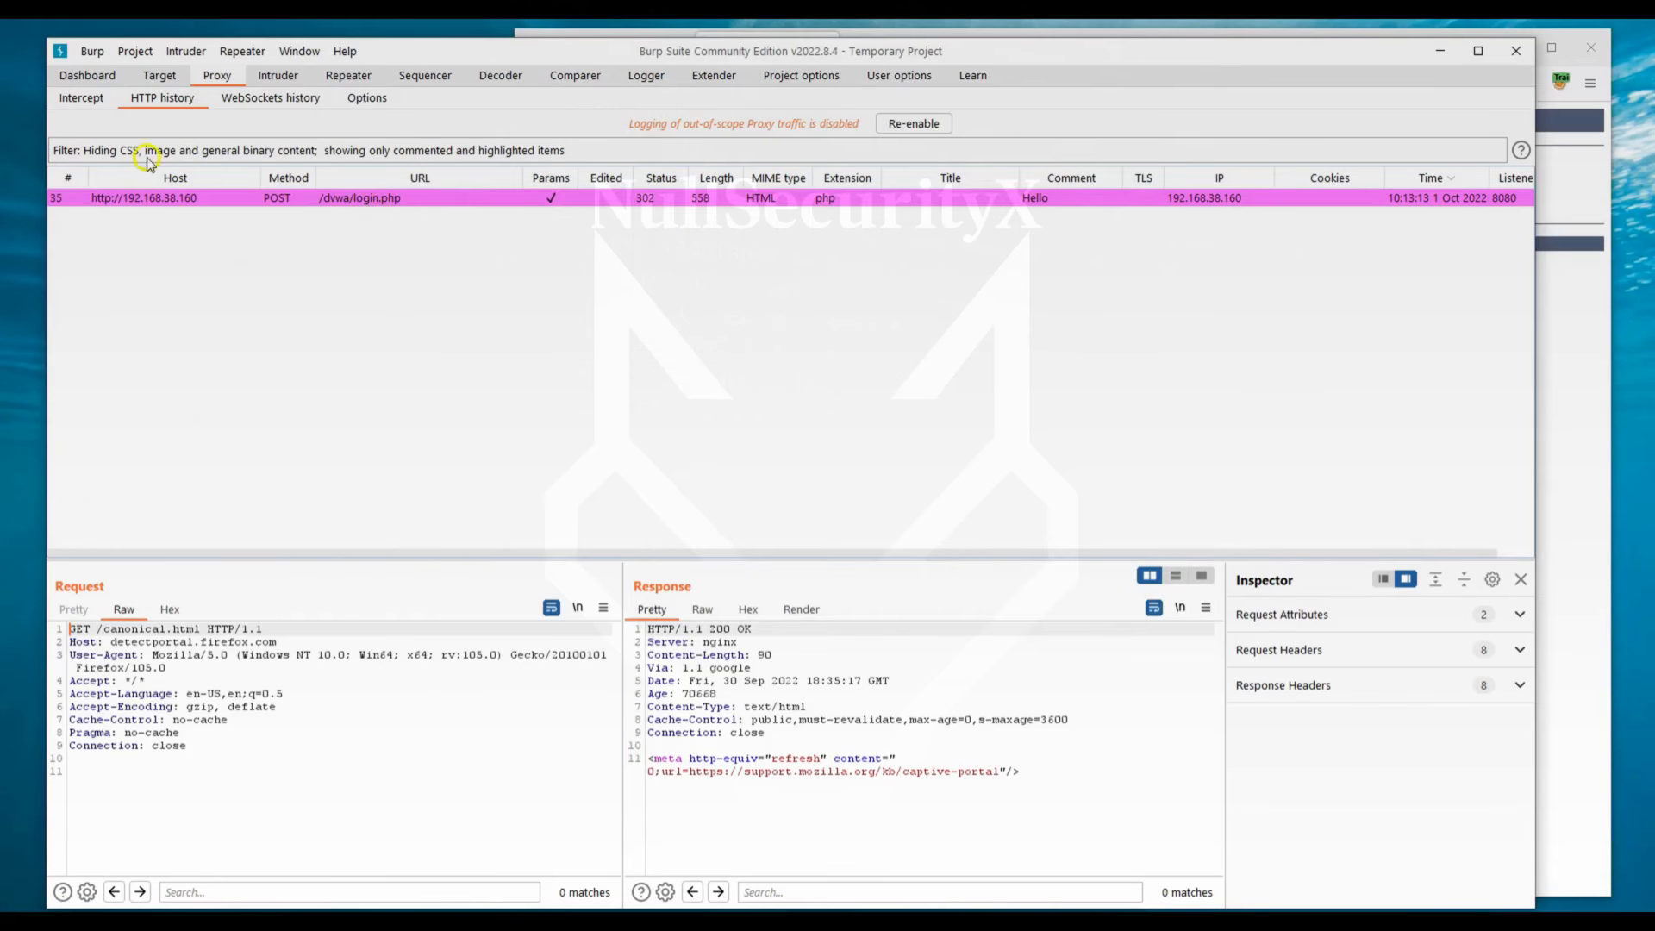
Remove the commented-only and highlighted-only restrictions from the HTTP history filter.
click(130, 151)
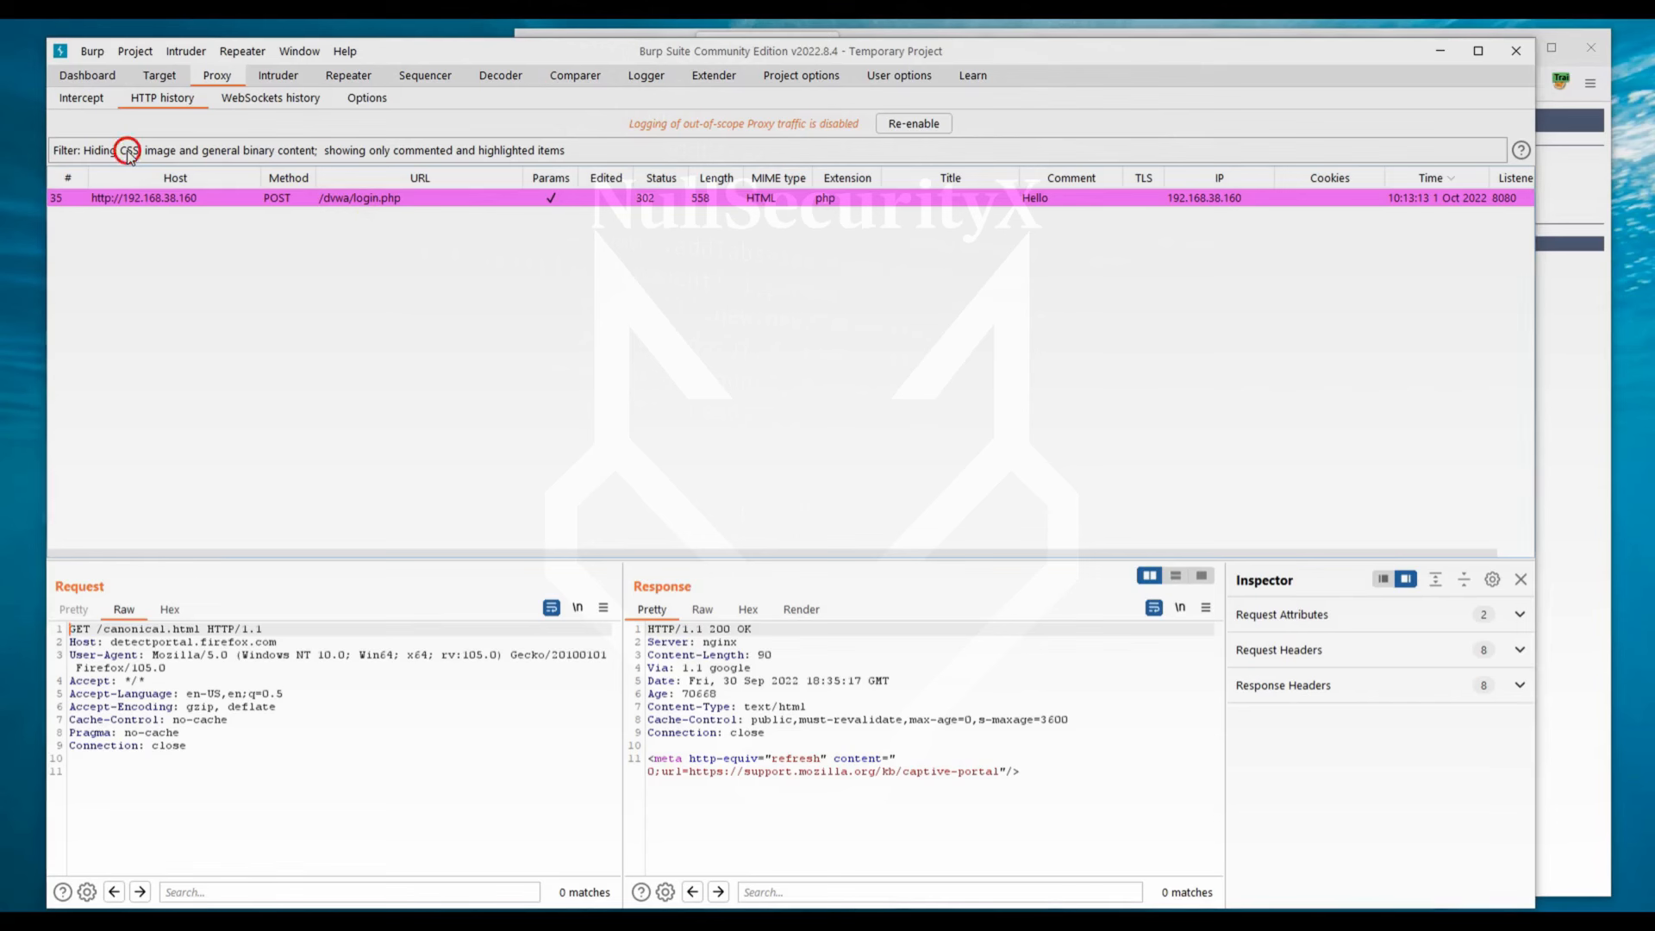
click(953, 552)
click(935, 523)
click(1142, 597)
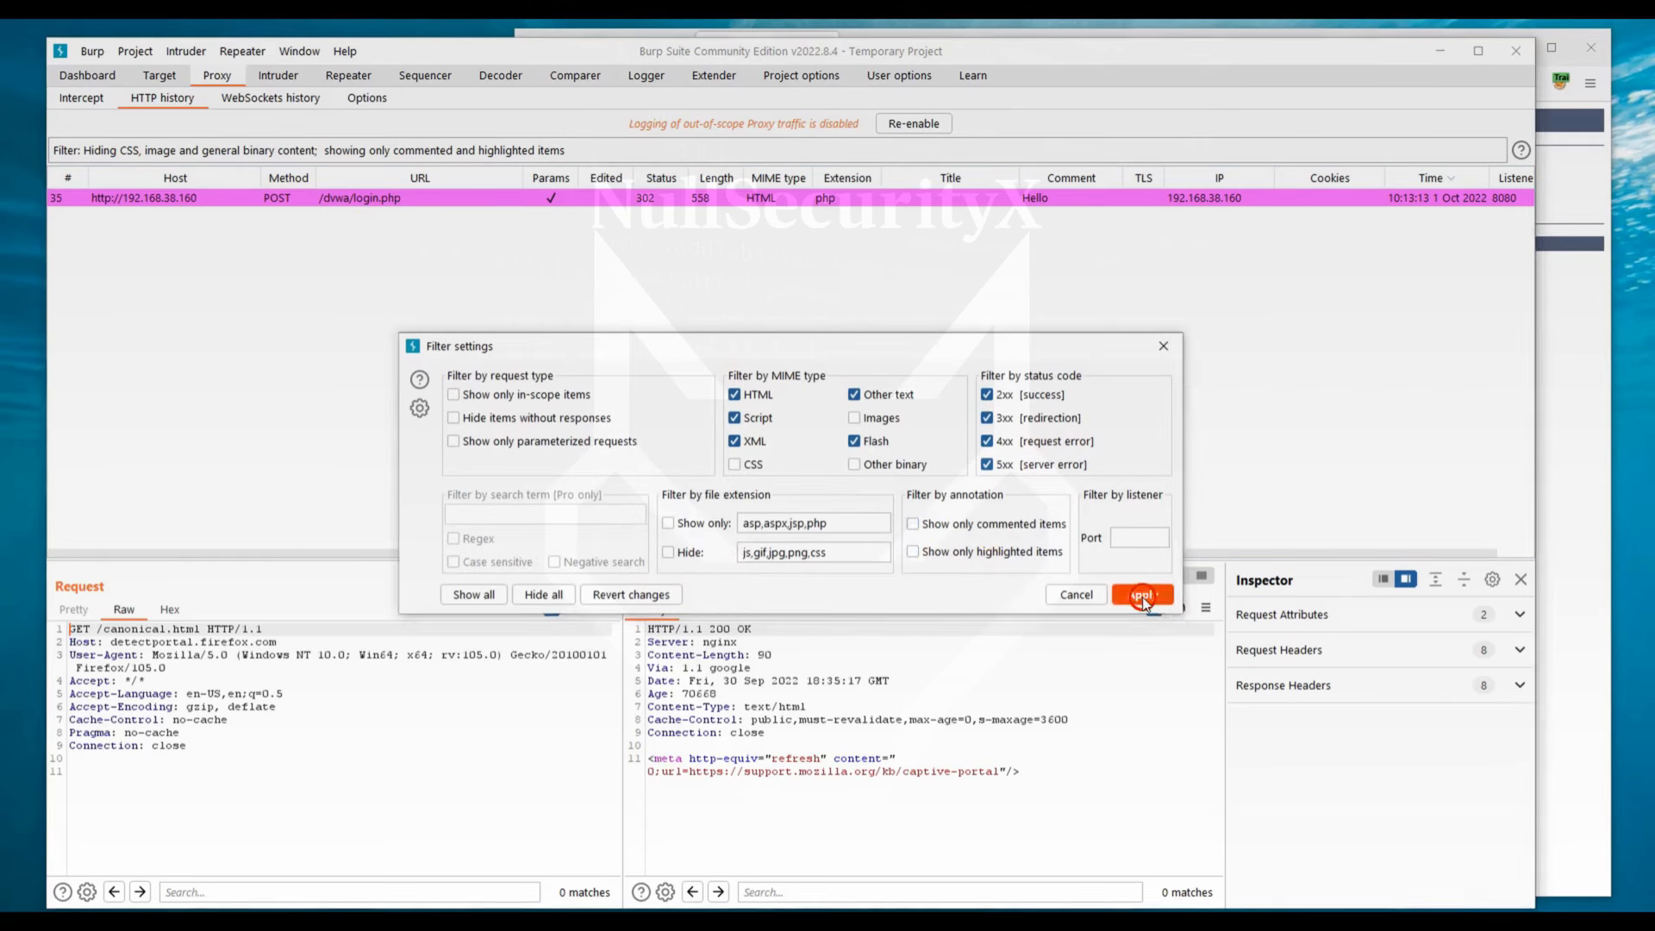